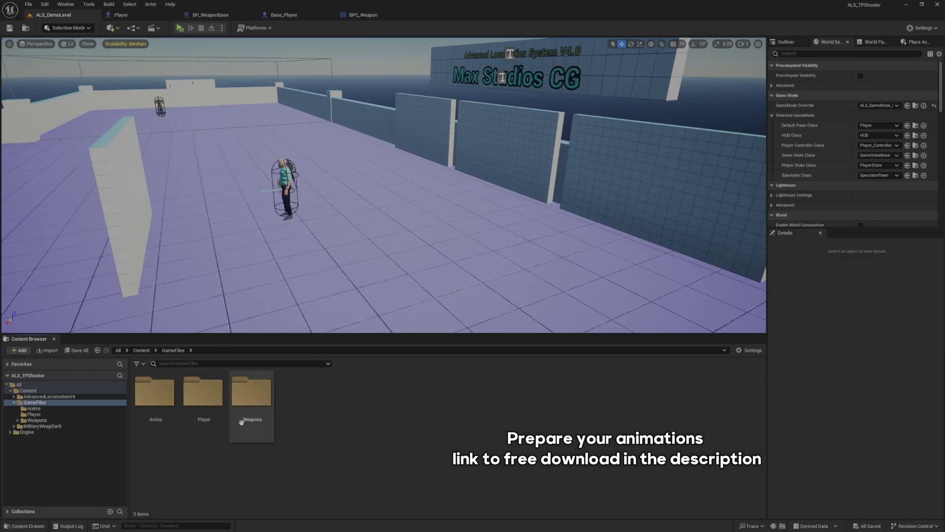
- Open the Anims folder, preview the Rifle_Fire2 animation, then close its editor
double_click(153, 391)
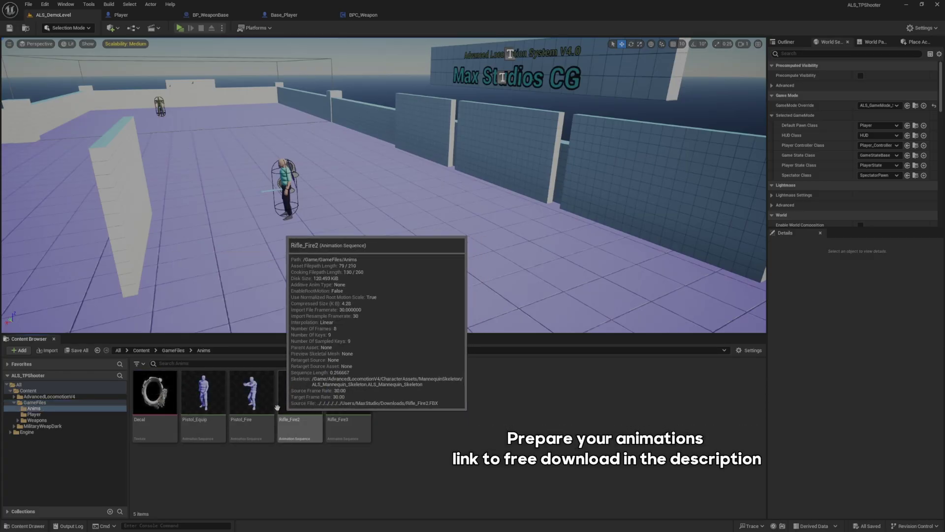
left_click(298, 403)
double_click(299, 394)
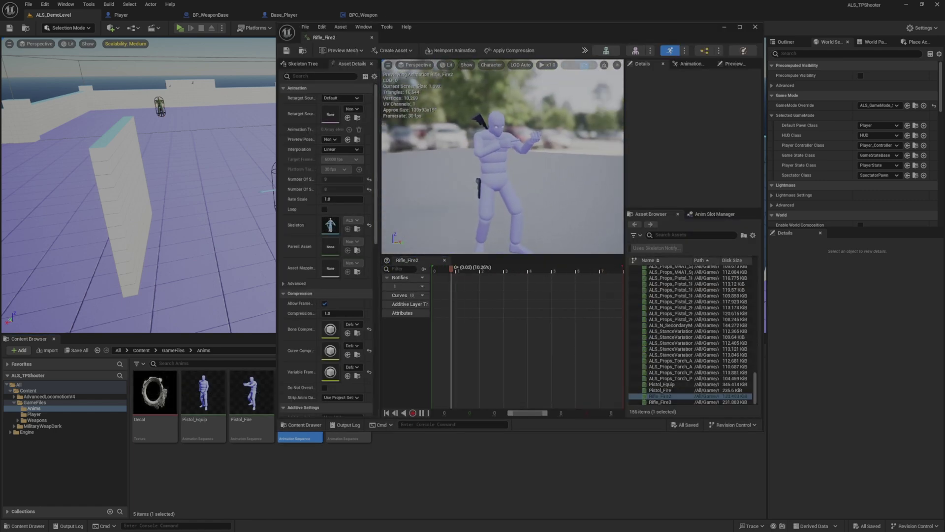
left_click(372, 37)
- Create Rifle_Fire2_Montage from Rifle_Fire2 and dock its montage editor as a tab
right_click(299, 400)
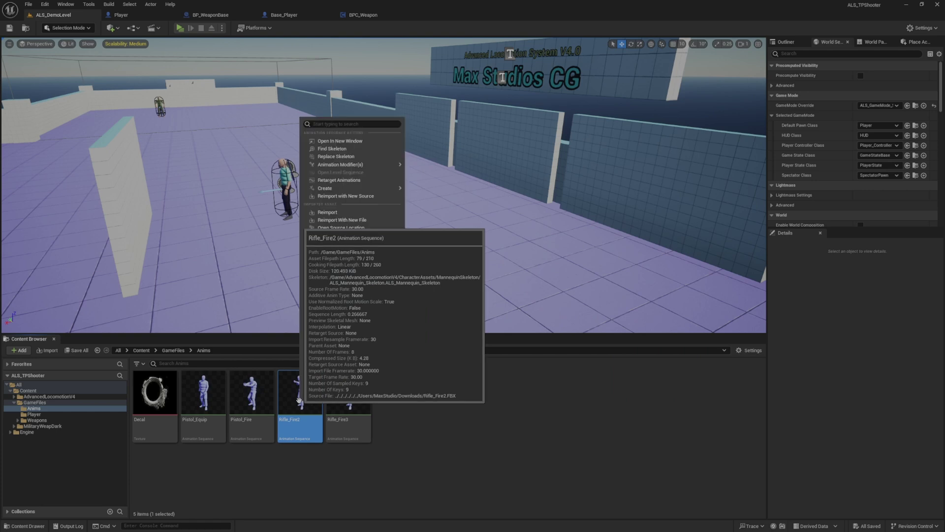
mouse_move(344, 189)
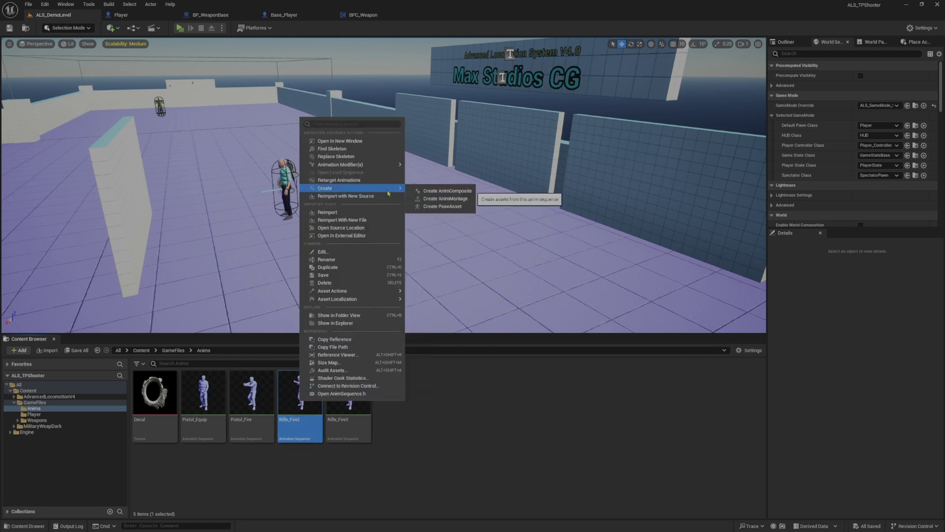
left_click(428, 199)
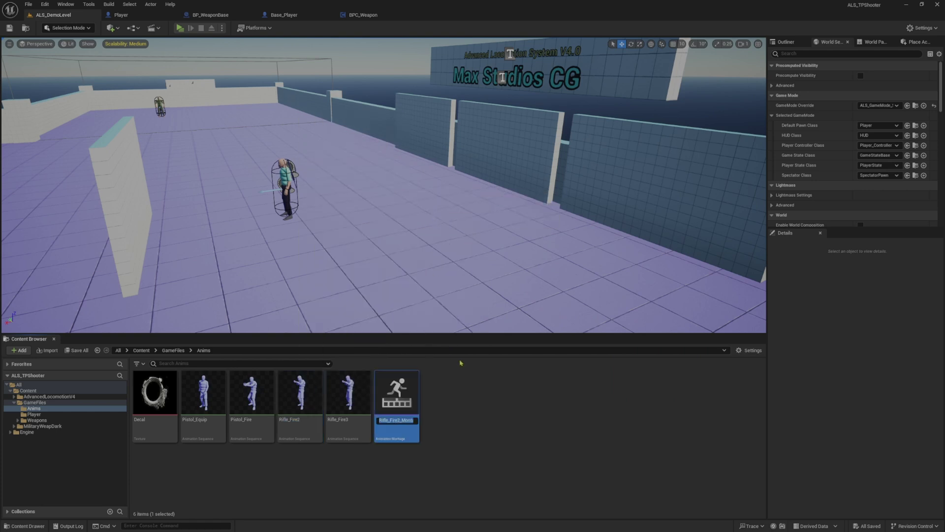
key("Return")
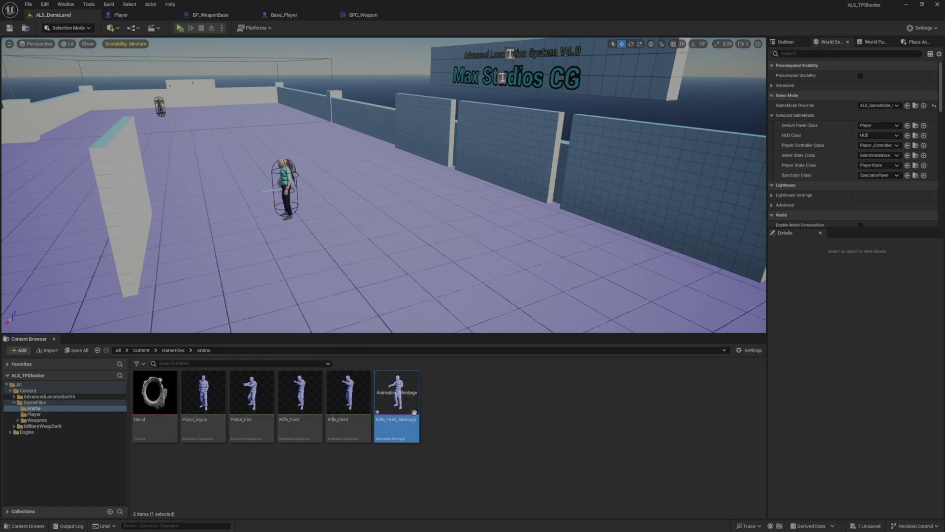
double_click(397, 393)
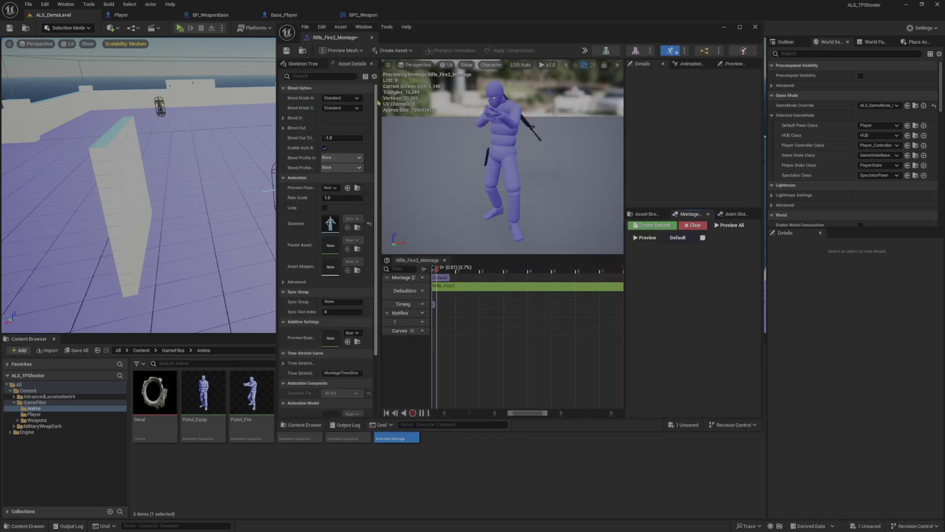
left_click_drag(355, 38, 418, 20)
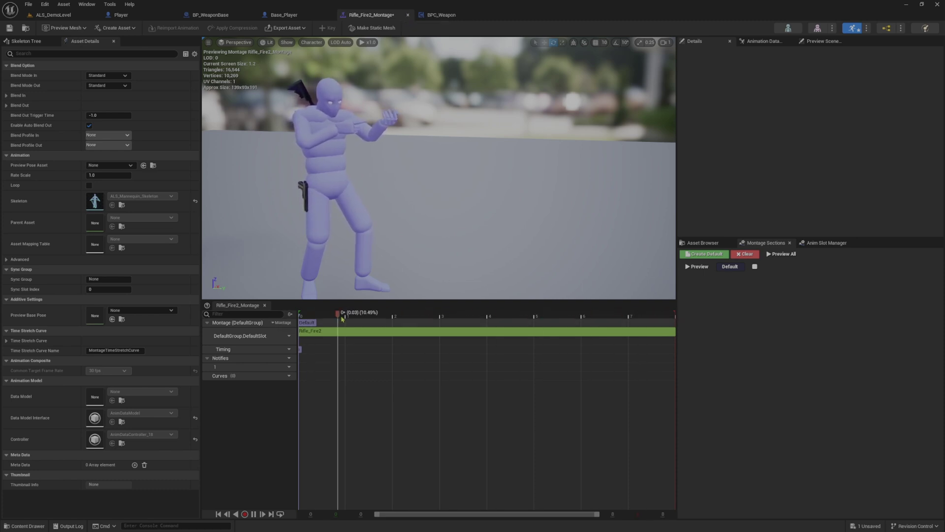
- Assign the Rifle_Fire2 track to Layering Override Group.Spine and duplicate it into a second slot
left_click(649, 335)
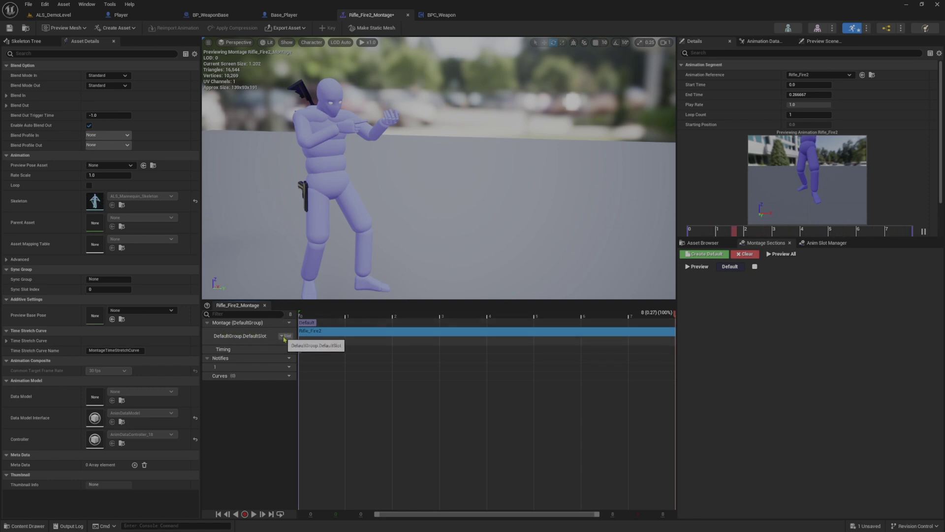
left_click(286, 337)
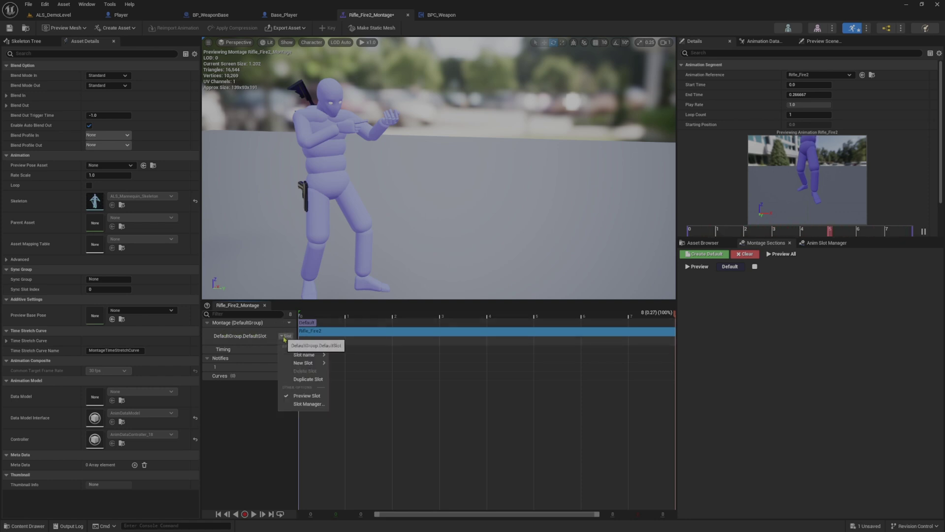
mouse_move(311, 364)
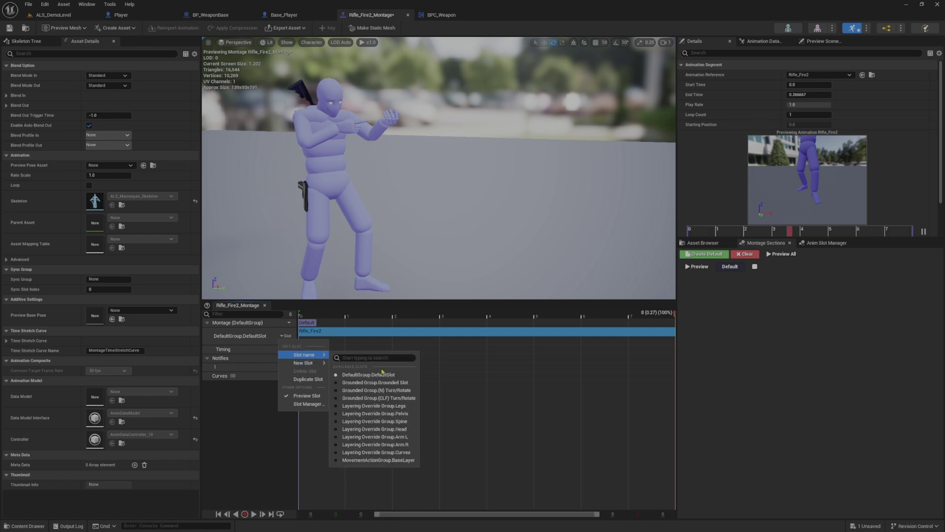
left_click(379, 422)
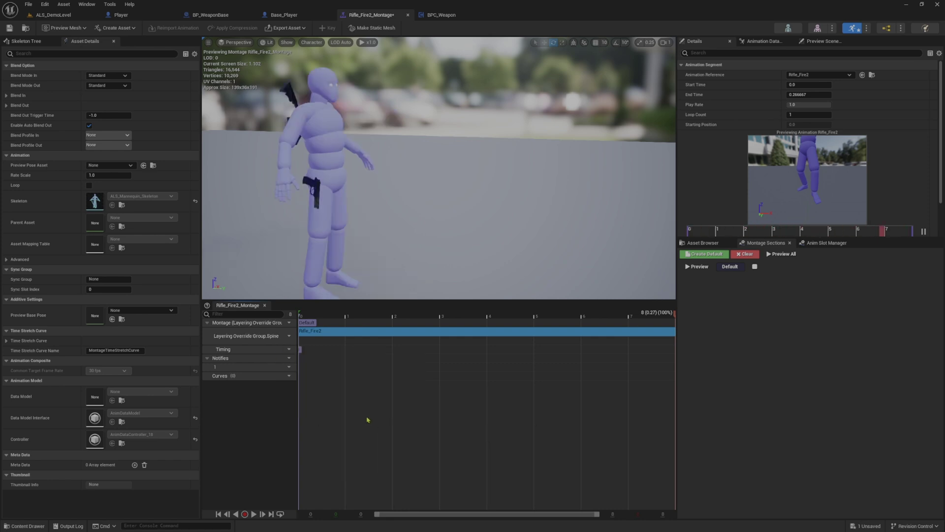
left_click(286, 339)
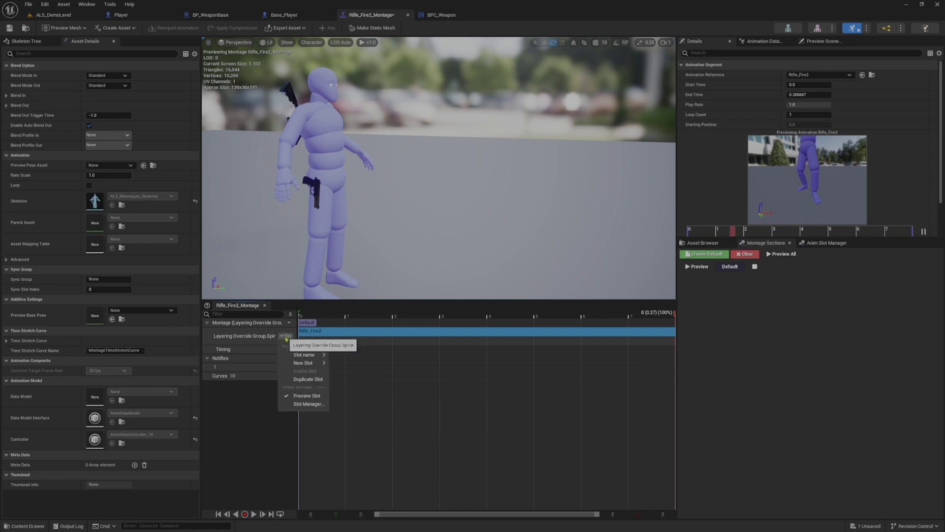
left_click(298, 380)
- Set the second slot to Layering Override Group.Head and duplicate it
left_click(286, 354)
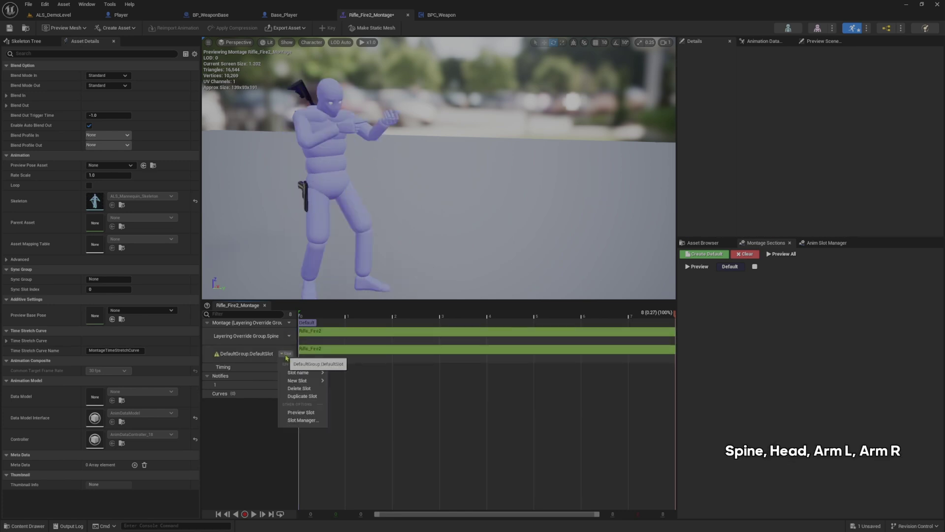
mouse_move(297, 373)
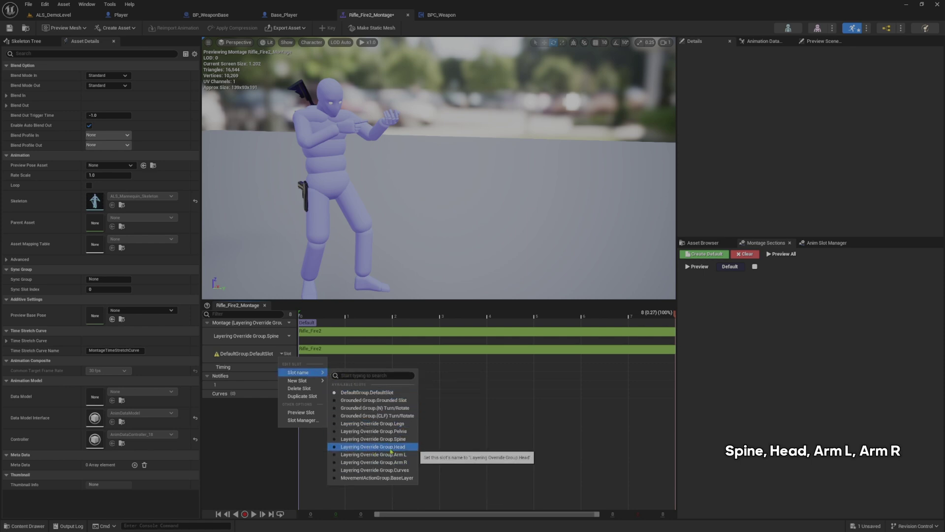
left_click(405, 449)
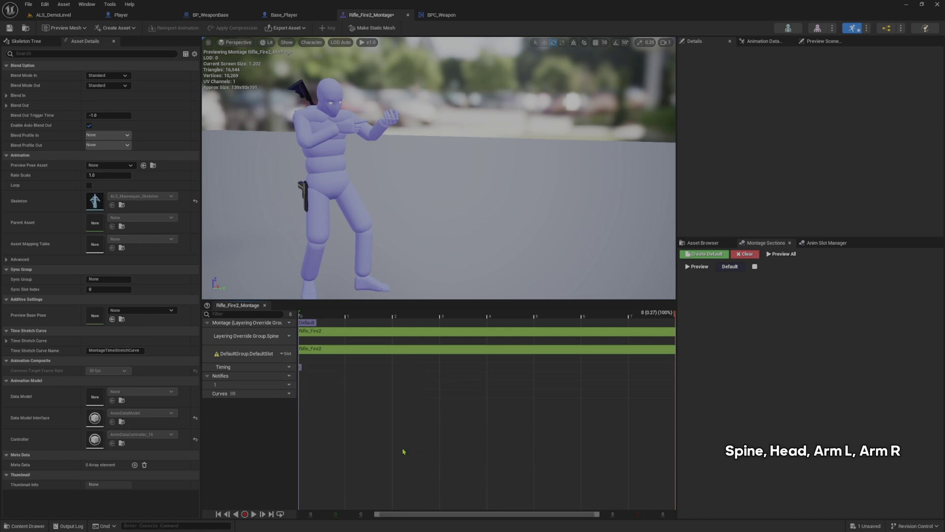
left_click(286, 353)
mouse_move(292, 381)
left_click(305, 394)
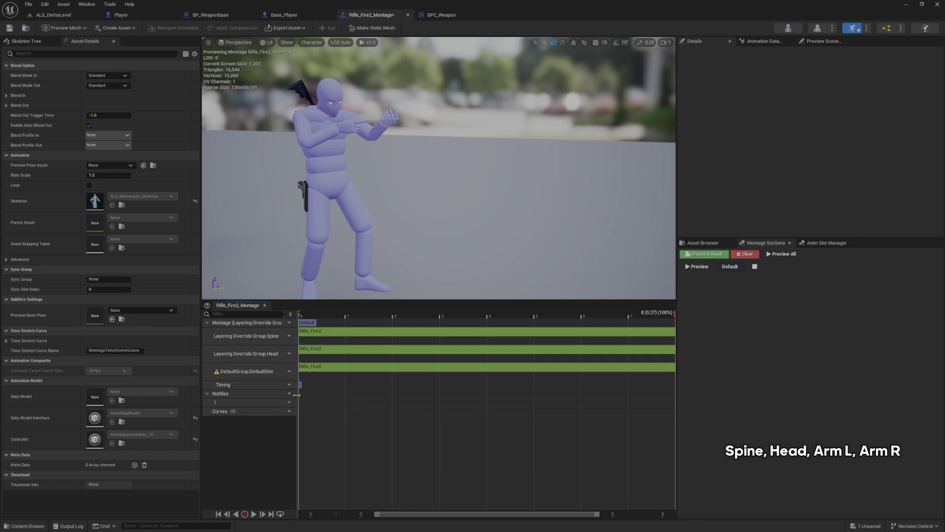
- Set the third slot to Layering Override Group.Arm L and duplicate it
left_click(282, 371)
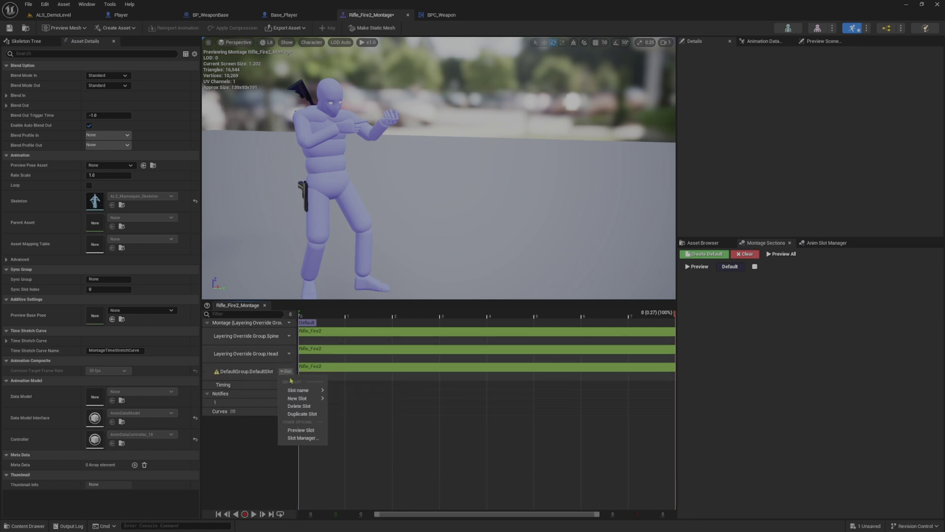
mouse_move(306, 390)
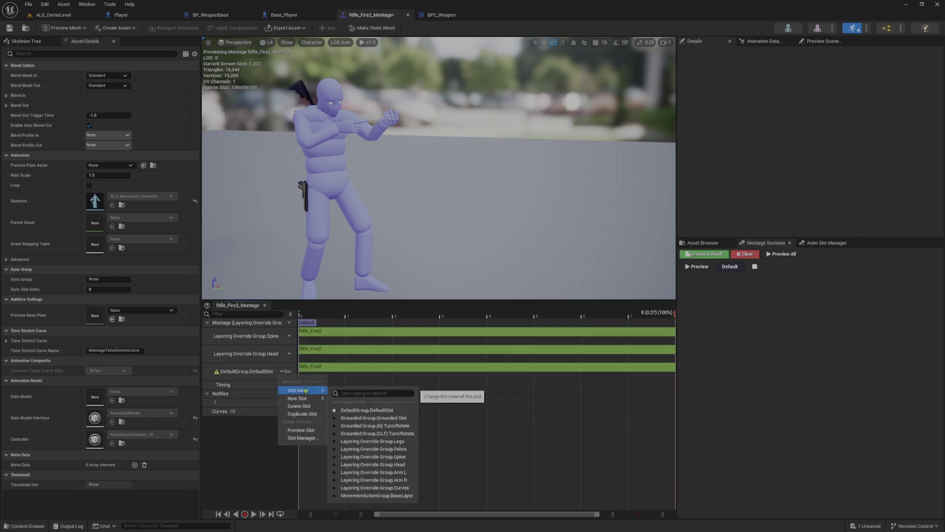
left_click(388, 472)
left_click(285, 371)
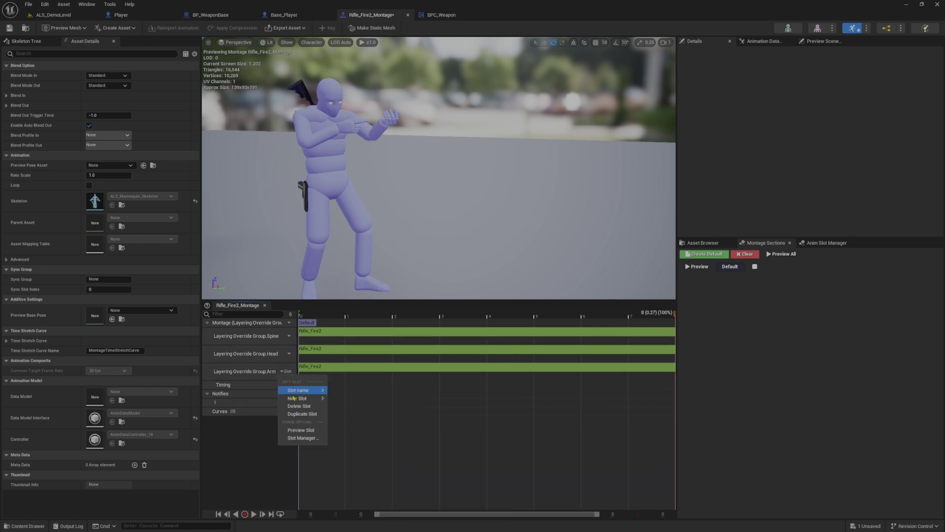
left_click(302, 414)
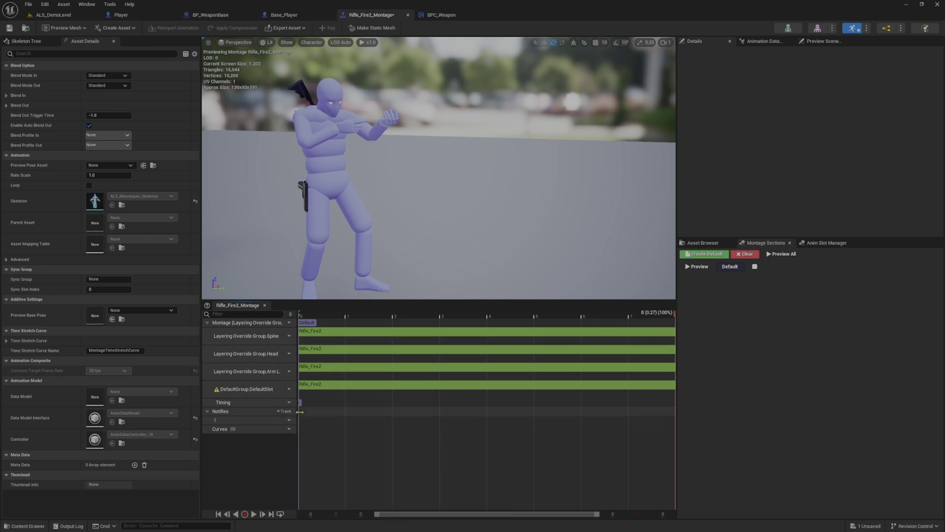
- Set the last slot to Layering Override Group.Arm R, then save and close the montage
left_click(286, 389)
mouse_move(299, 408)
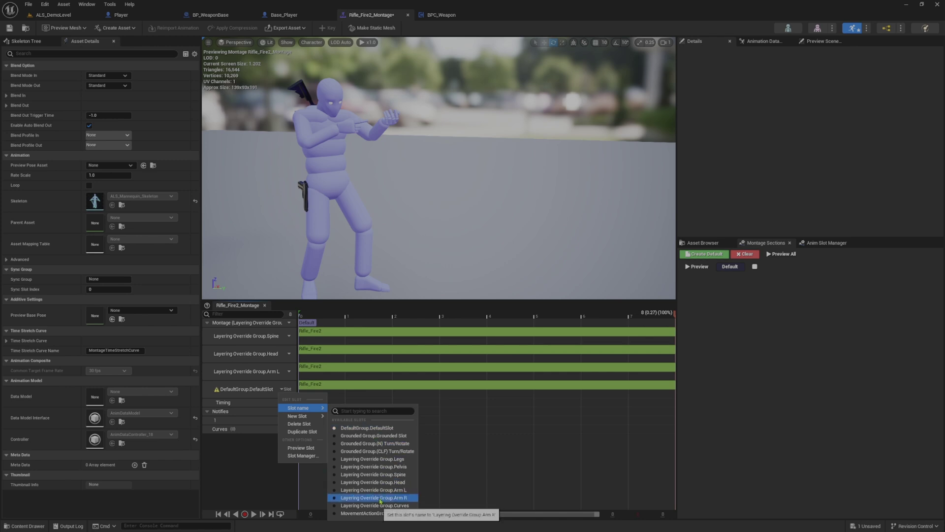
left_click(380, 497)
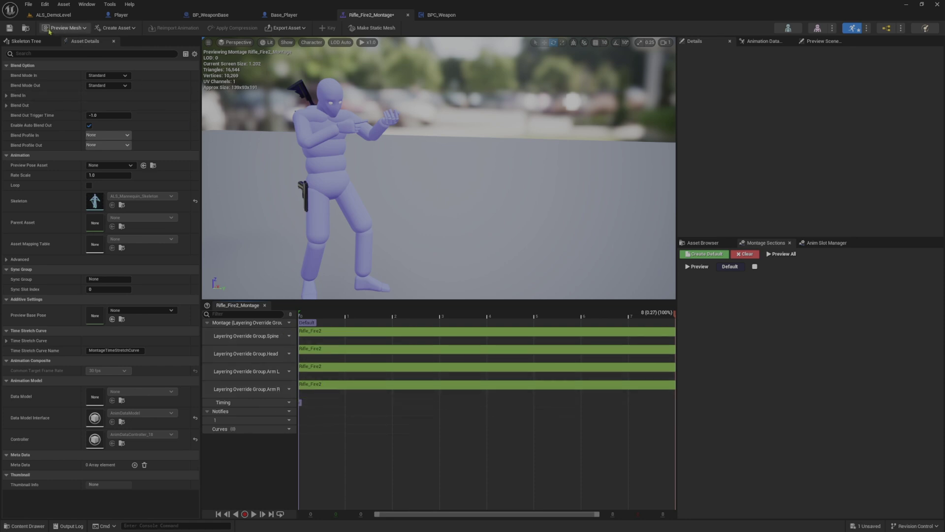
left_click(10, 27)
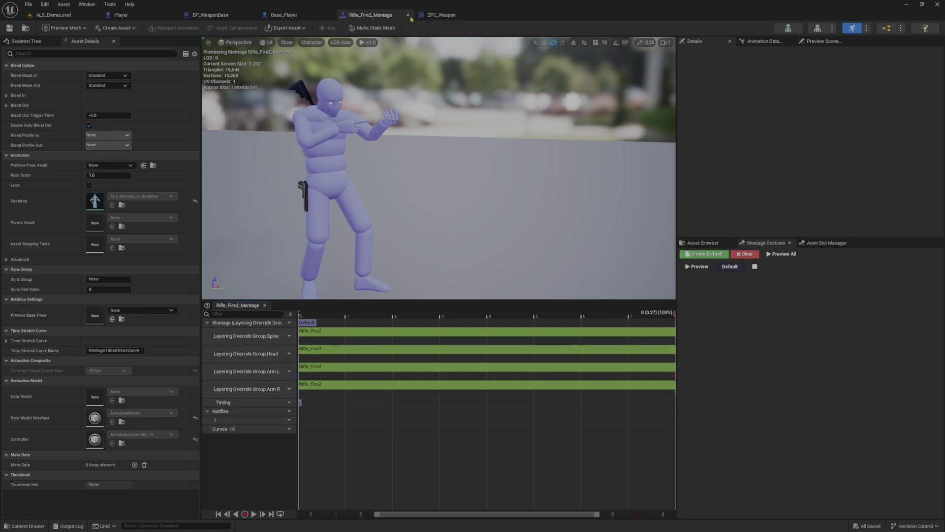
left_click(408, 15)
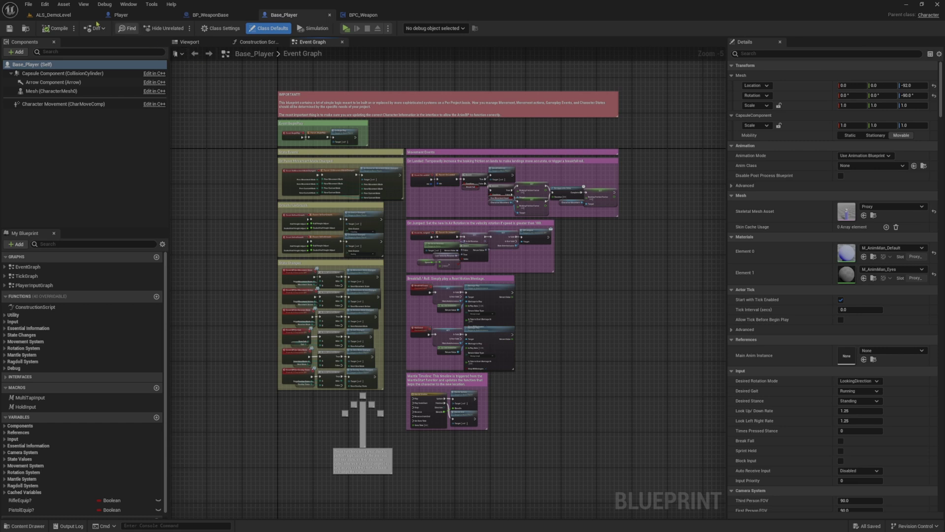
- In BPC_Weapon, add a Rifle Anim function and drop an Overlay State getter into its graph
left_click(378, 20)
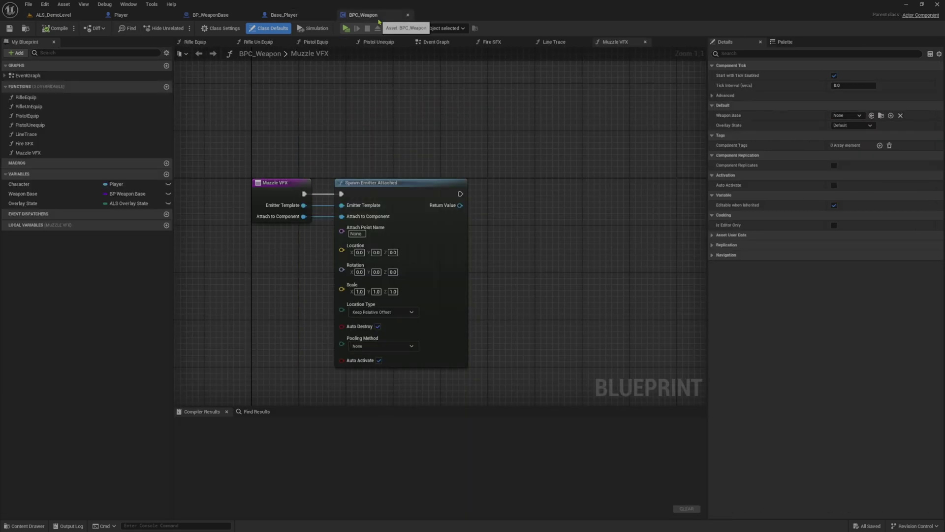
left_click(166, 87)
type("Rifle Anim")
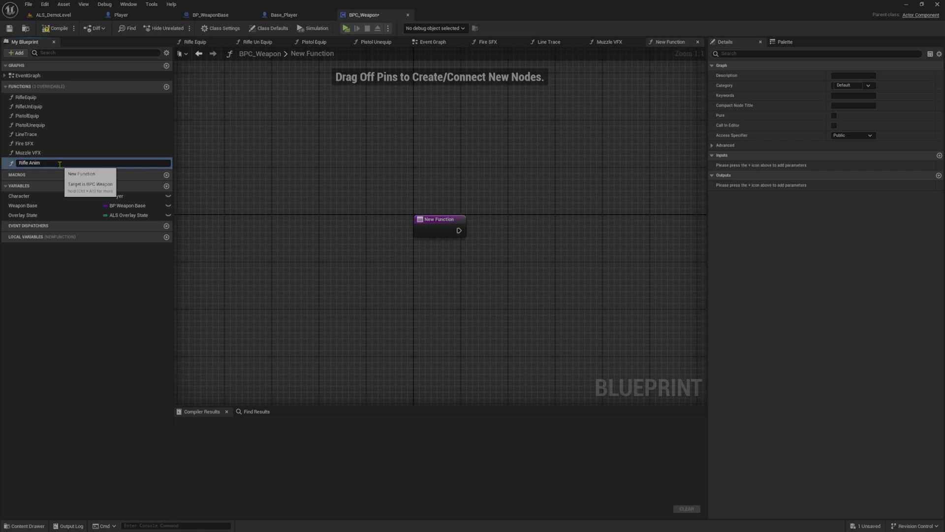
key("Return")
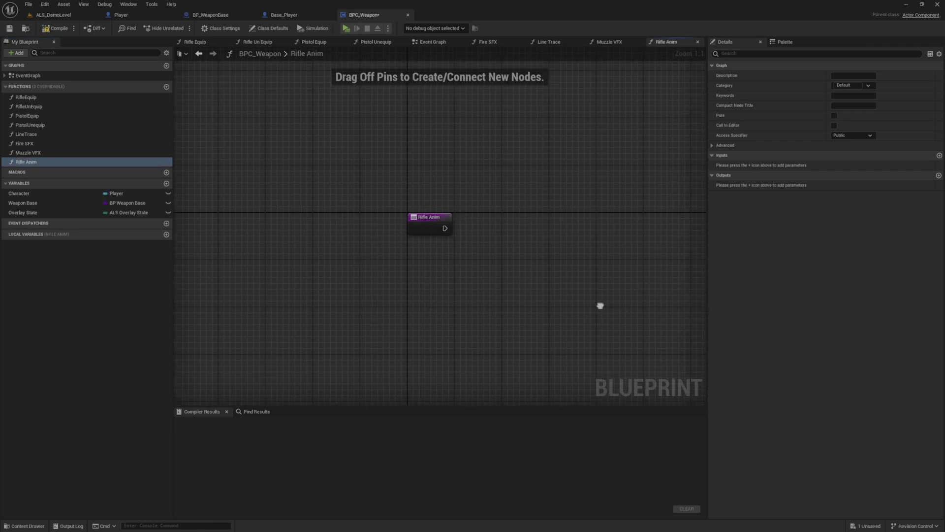
right_click_drag(599, 305, 371, 242)
right_click_drag(301, 223, 329, 240)
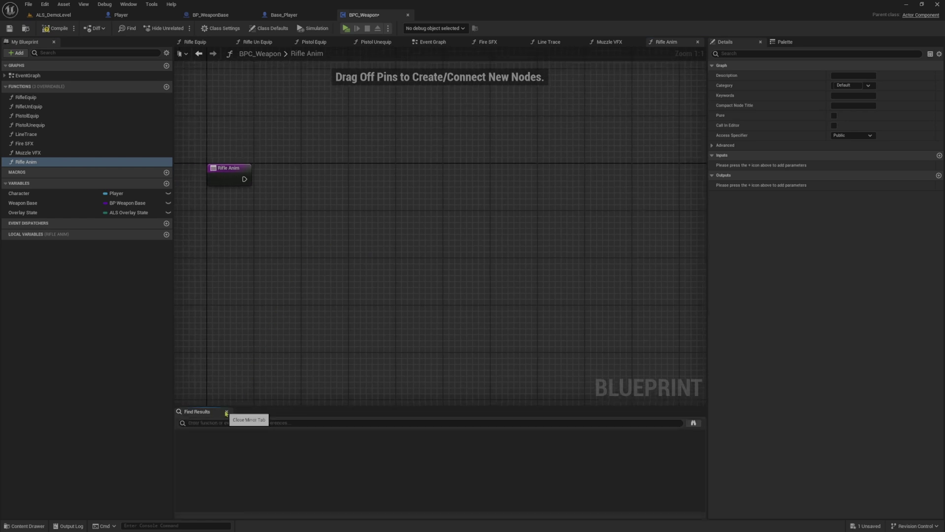
left_click(226, 413)
right_click_drag(261, 257, 260, 273)
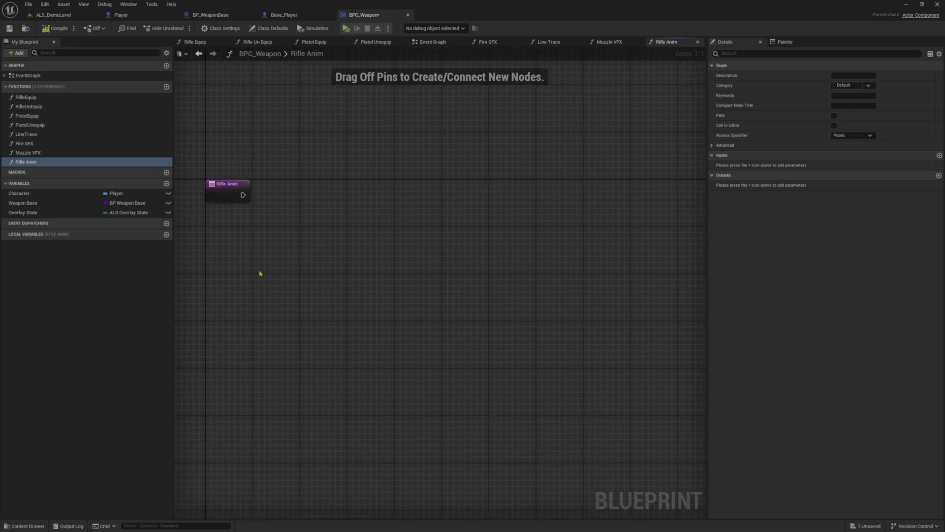
mouse_move(23, 212)
left_mouse_down()
mouse_move(284, 236)
mouse_move(292, 228)
left_mouse_up()
- Add a Switch on ALS_OverlayState node from Overlay State and expand all its outputs
type("switch")
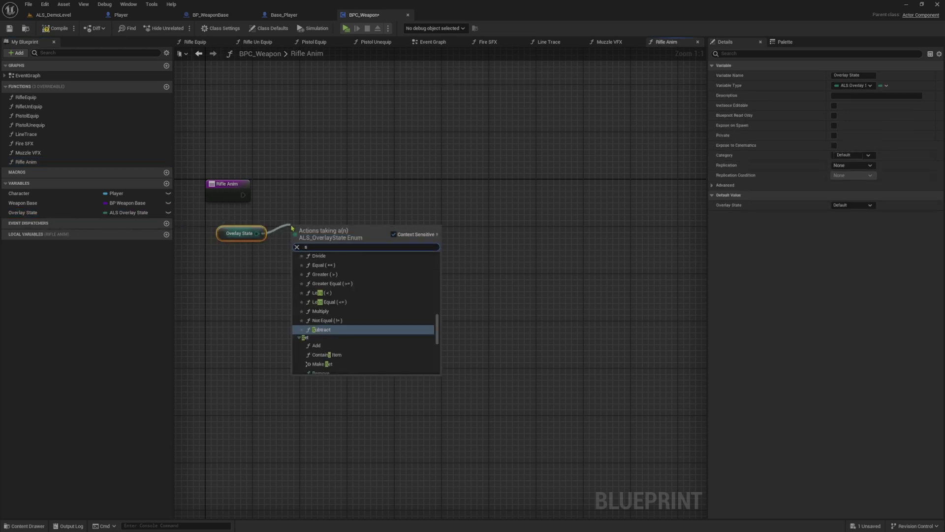
key("Escape")
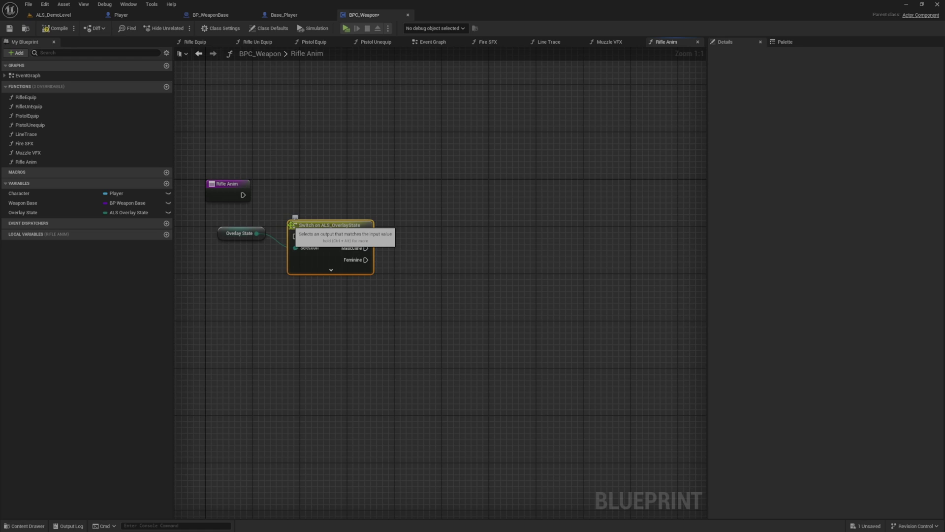
mouse_move(291, 225)
left_mouse_down()
mouse_move(295, 191)
mouse_move(246, 196)
left_mouse_up()
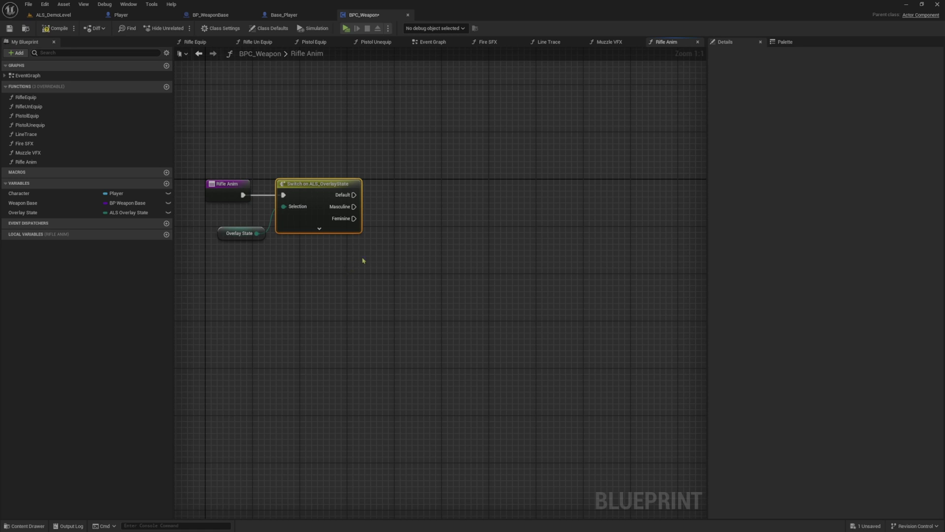
right_click_drag(376, 251, 347, 265)
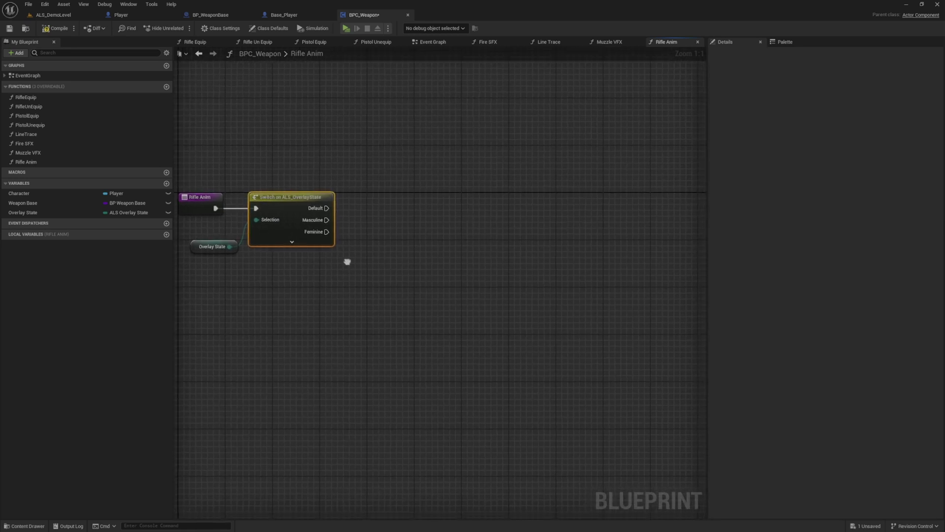
left_click(295, 241)
- Add a Return Node and wire the switch's Default output into it
right_click(358, 226)
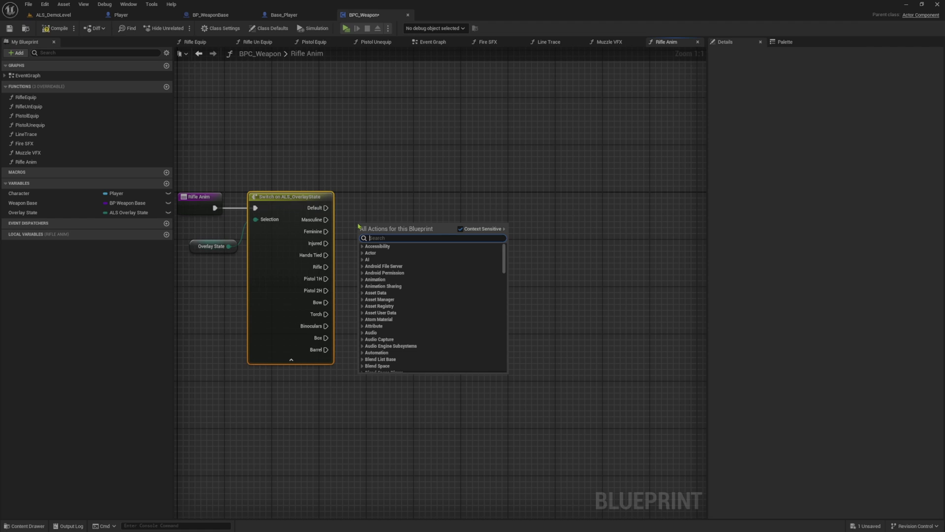
type("return")
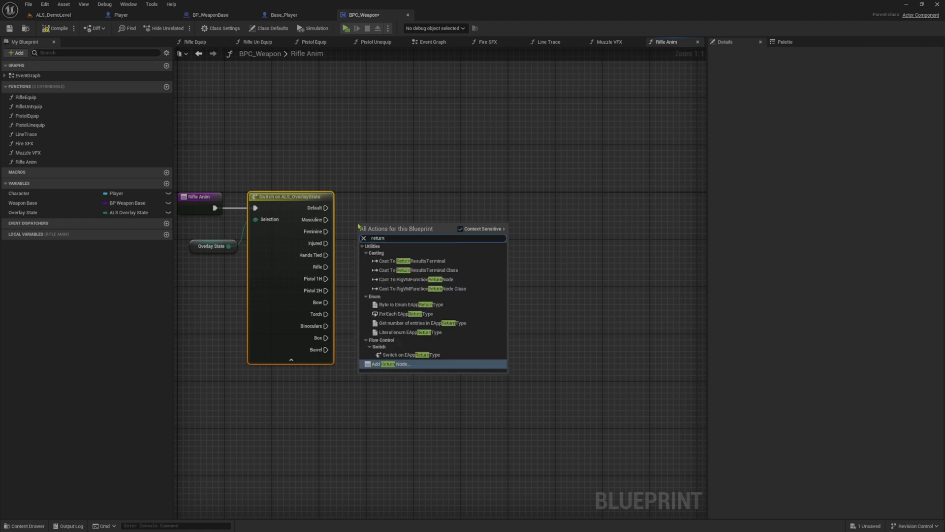
key("Return")
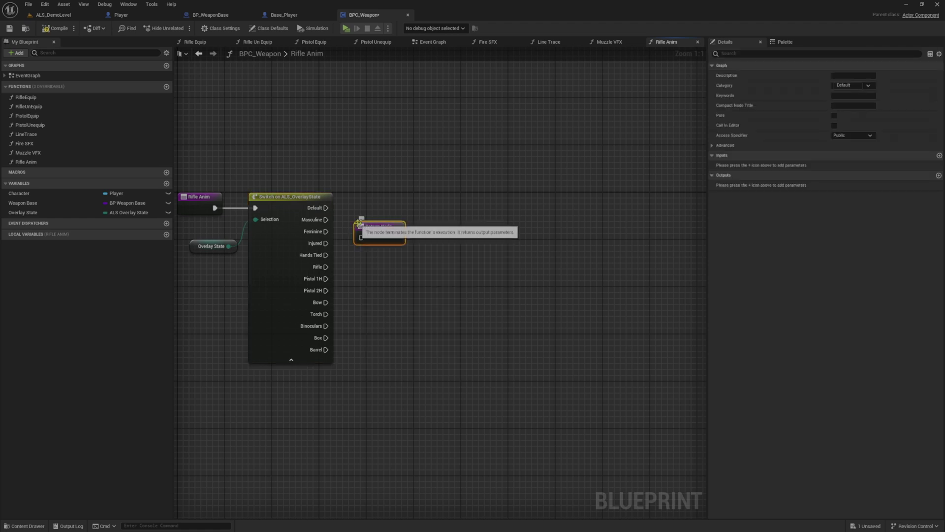
mouse_move(359, 224)
left_mouse_down()
mouse_move(389, 195)
mouse_move(429, 202)
left_mouse_up()
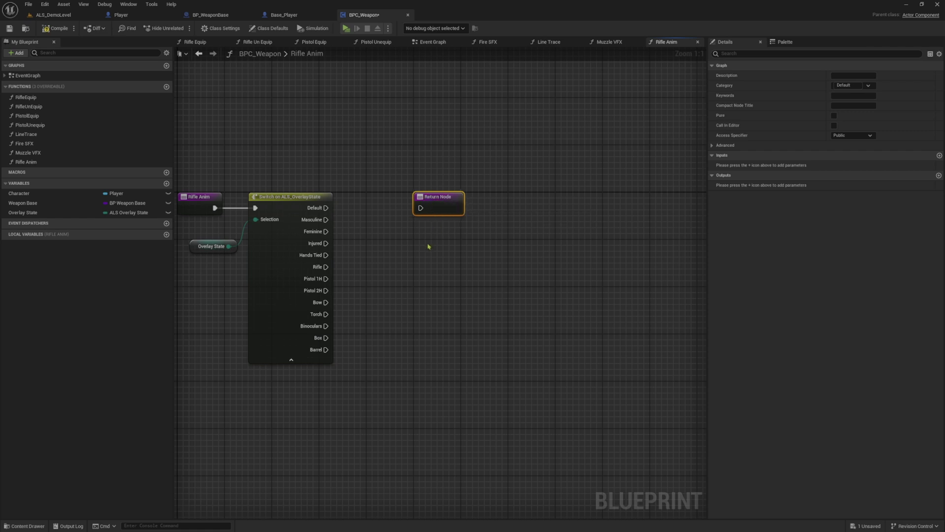
left_click_drag(326, 208, 420, 210)
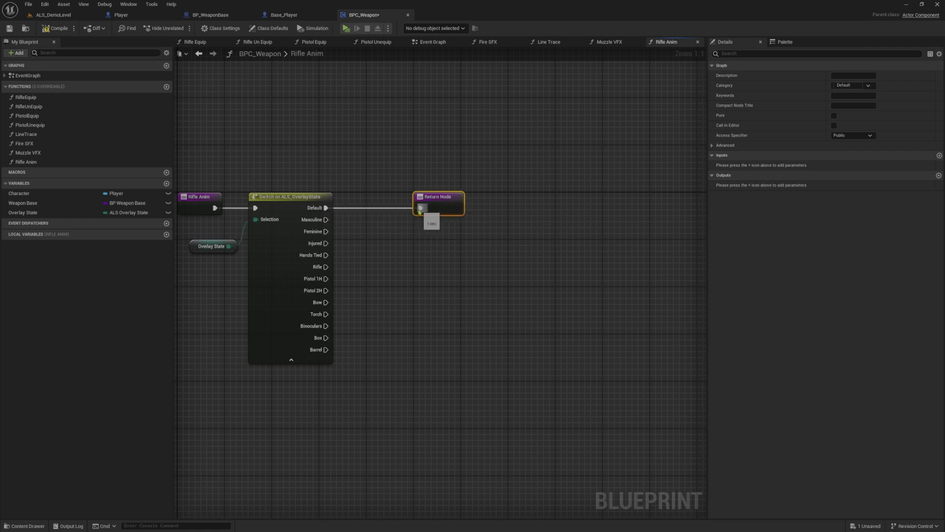
left_click(355, 212)
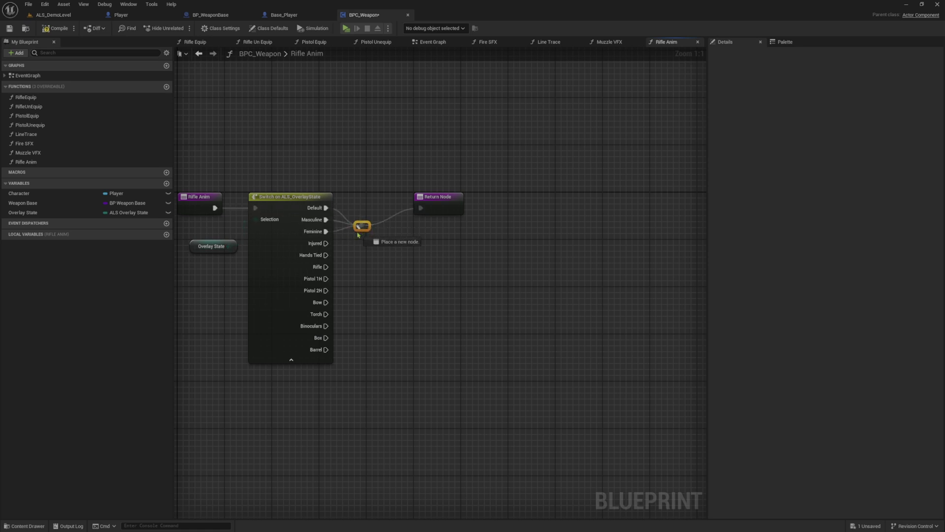
- Route the Hands Tied, Torch and other state outputs through a shared reroute to the Return Node
left_click_drag(326, 252, 362, 227)
mouse_move(362, 227)
left_mouse_down()
mouse_move(331, 268)
mouse_move(367, 228)
left_mouse_up()
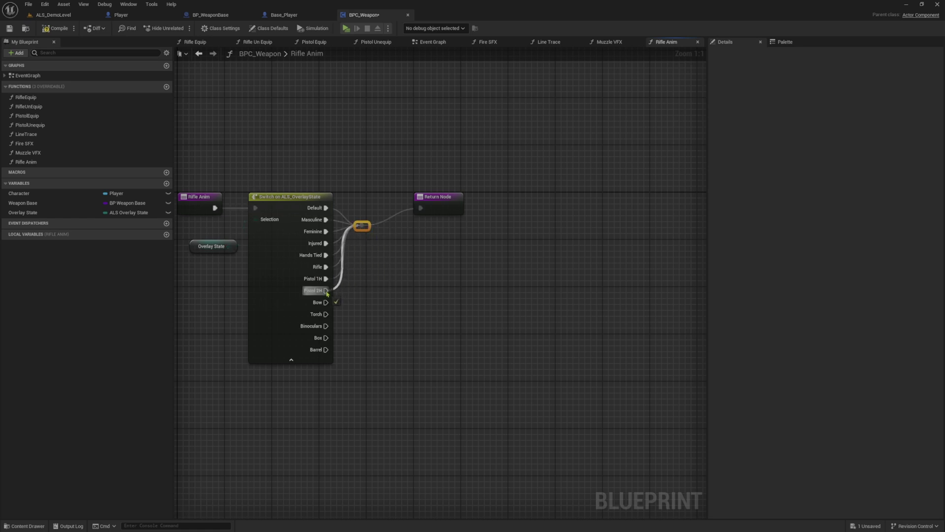
mouse_move(325, 302)
left_mouse_down()
mouse_move(362, 226)
mouse_move(329, 317)
mouse_move(362, 226)
mouse_move(361, 281)
mouse_move(326, 338)
mouse_move(365, 230)
mouse_move(326, 349)
left_mouse_up()
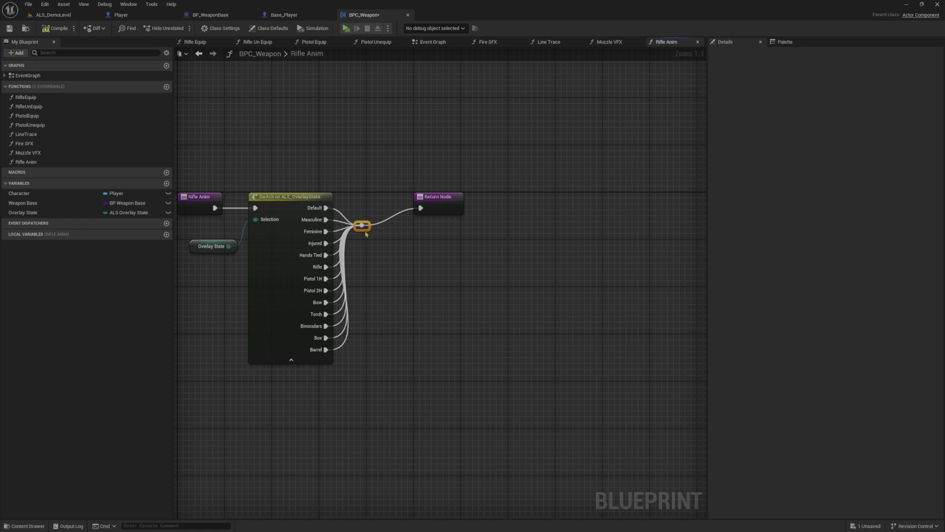
left_click_drag(369, 231, 381, 210)
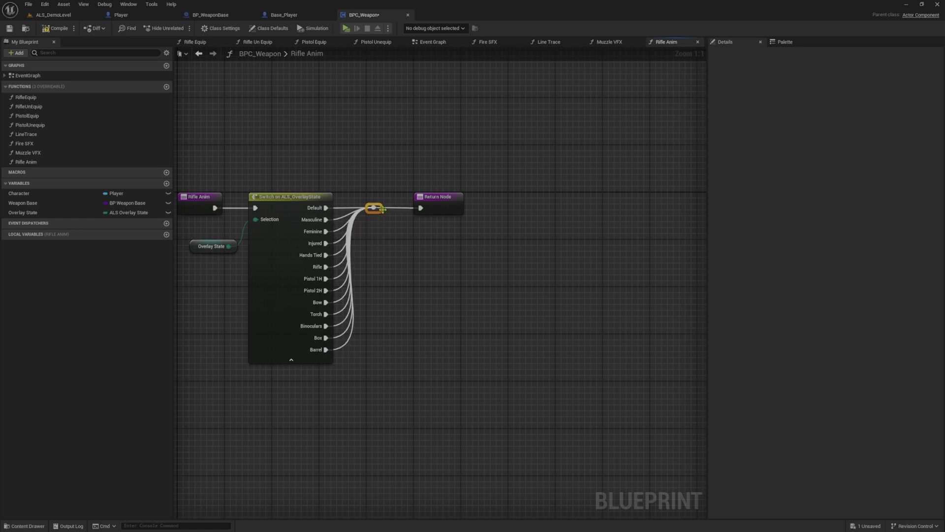
mouse_move(389, 230)
right_mouse_down()
mouse_move(399, 151)
mouse_move(398, 159)
right_mouse_up()
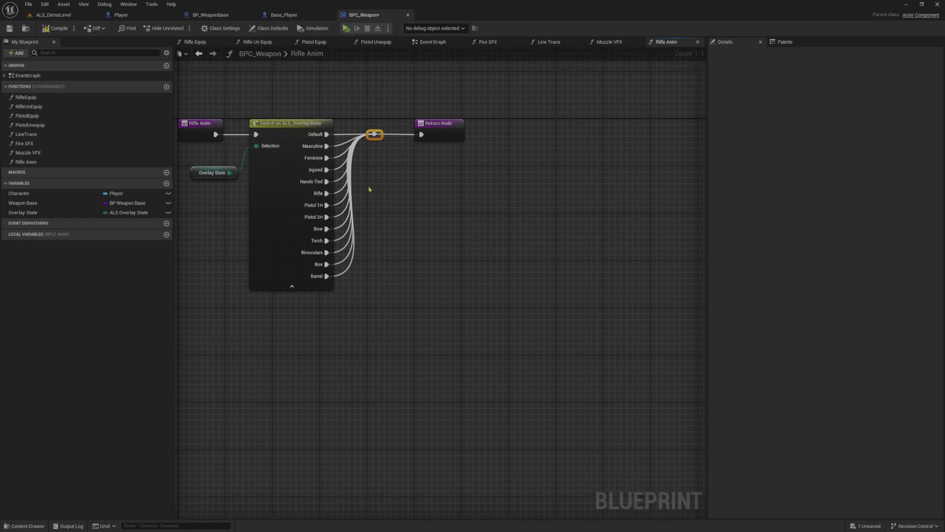
left_click_drag(327, 194, 404, 195)
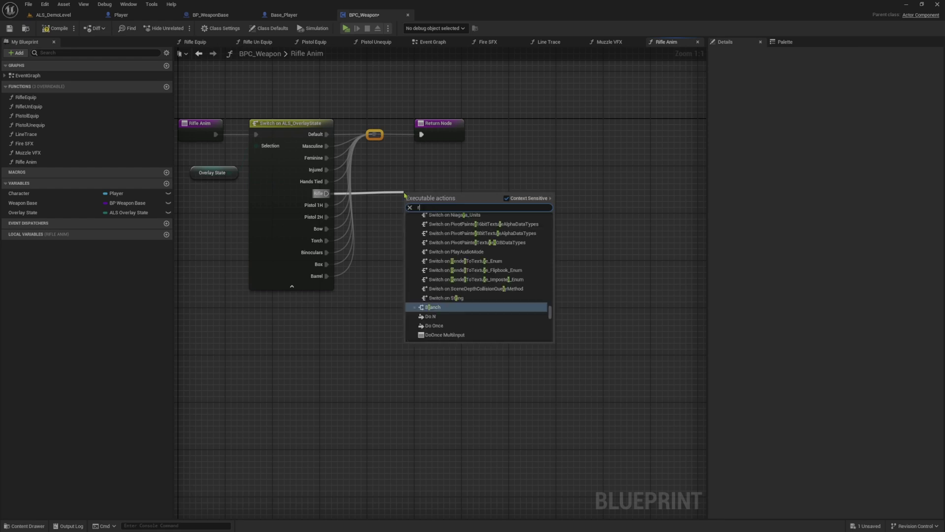
- Give the Rifle output its own separate Return Node
type("return")
key("Return")
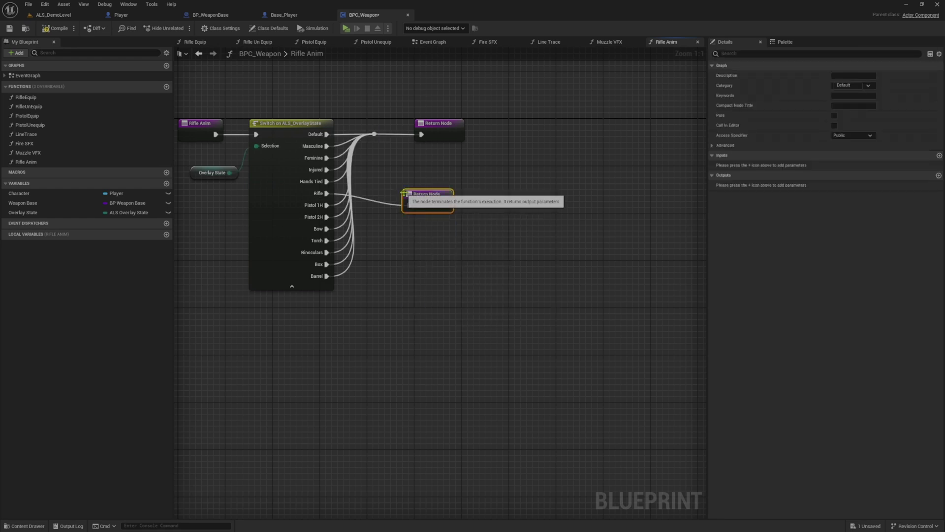
mouse_move(425, 200)
left_mouse_down()
mouse_move(443, 189)
mouse_move(435, 185)
left_mouse_up()
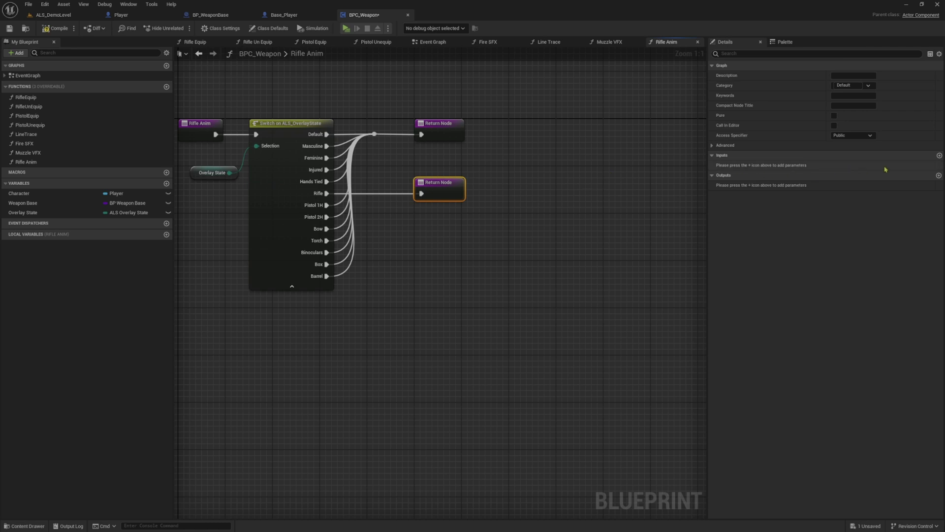
- Add an Animation output of Anim Montage object reference type and save BPC_Weapon
left_click(940, 176)
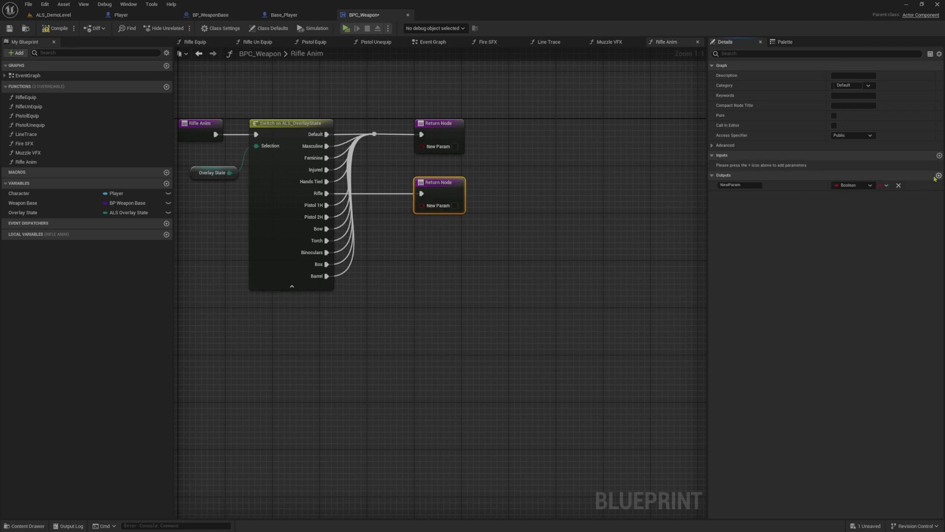
double_click(738, 185)
left_click(856, 185)
type("an")
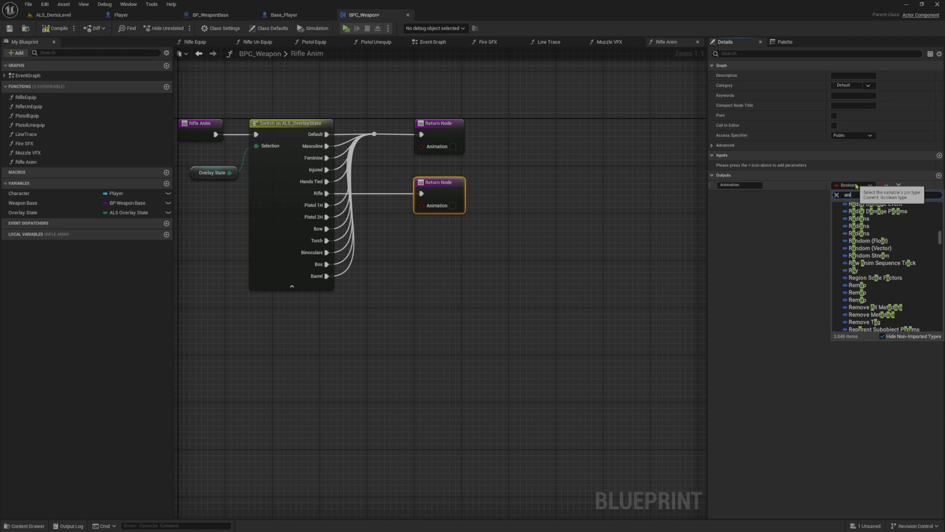
type("im montage")
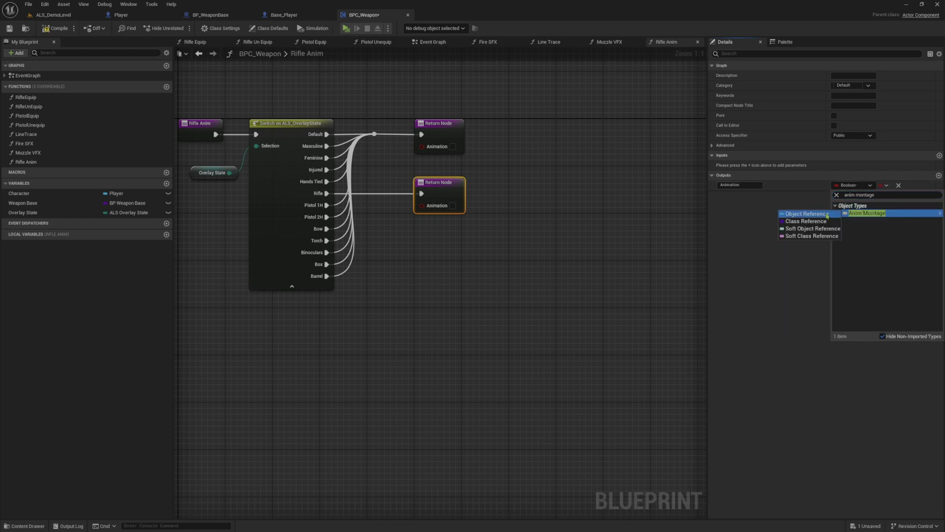
left_click(818, 214)
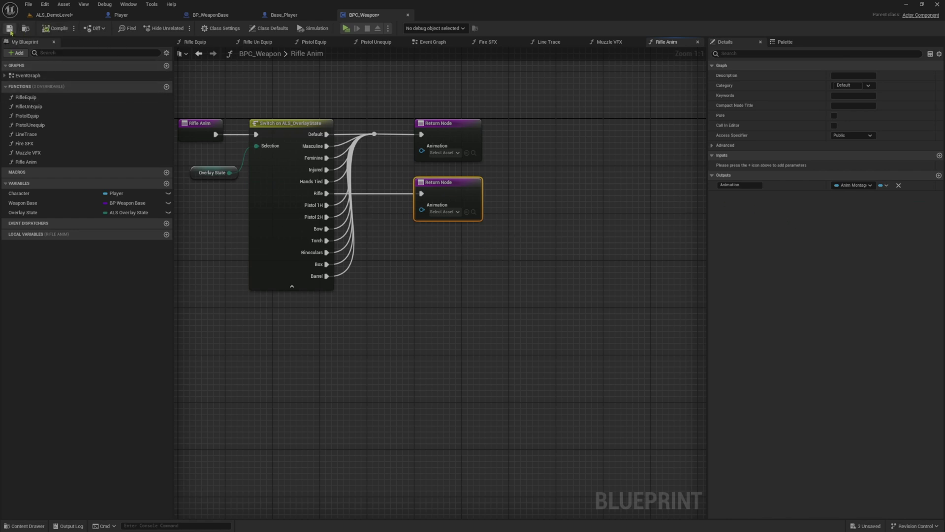
left_click(10, 31)
- Create a new function named Fire Anim
left_click(167, 87)
type("Fire Ani")
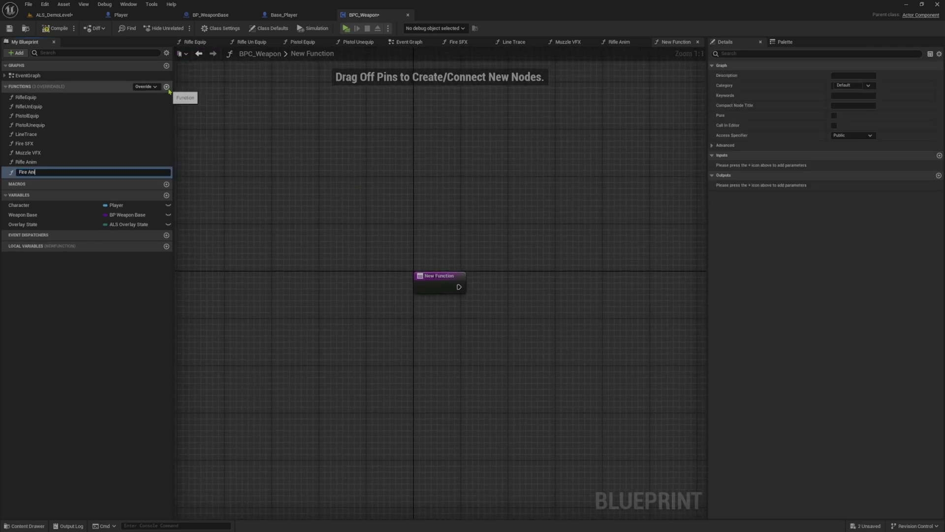
type("m")
key("Return")
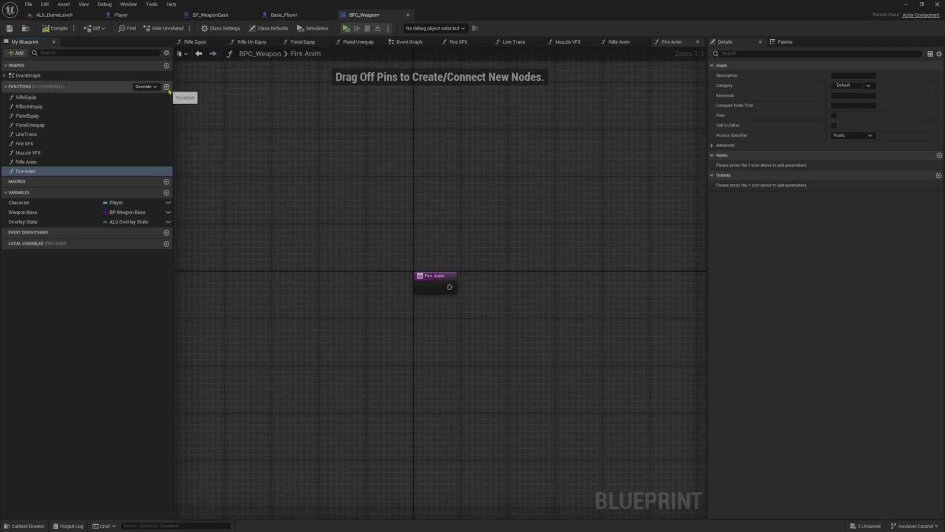
right_click_drag(473, 310, 297, 224)
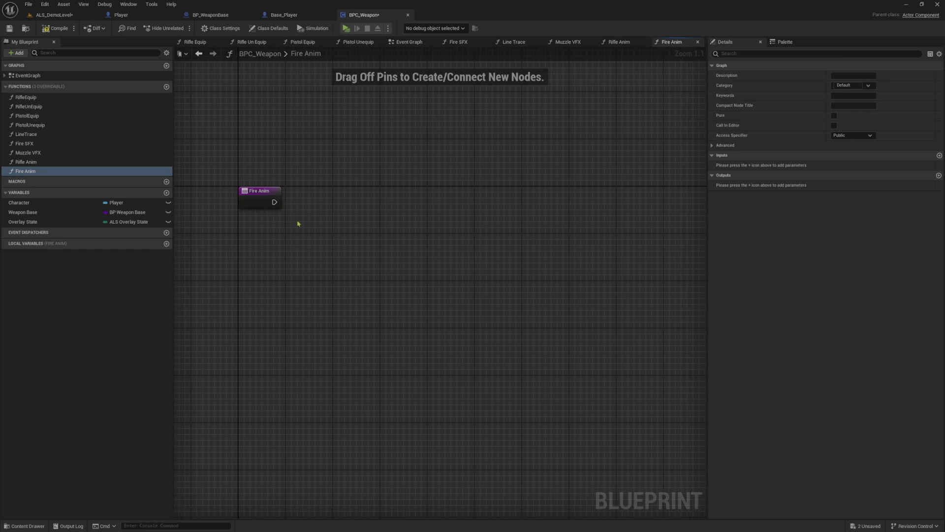
- Mark Rifle Anim as pure and place Rifle Anim and Character nodes in the Fire Anim graph
left_click(63, 163)
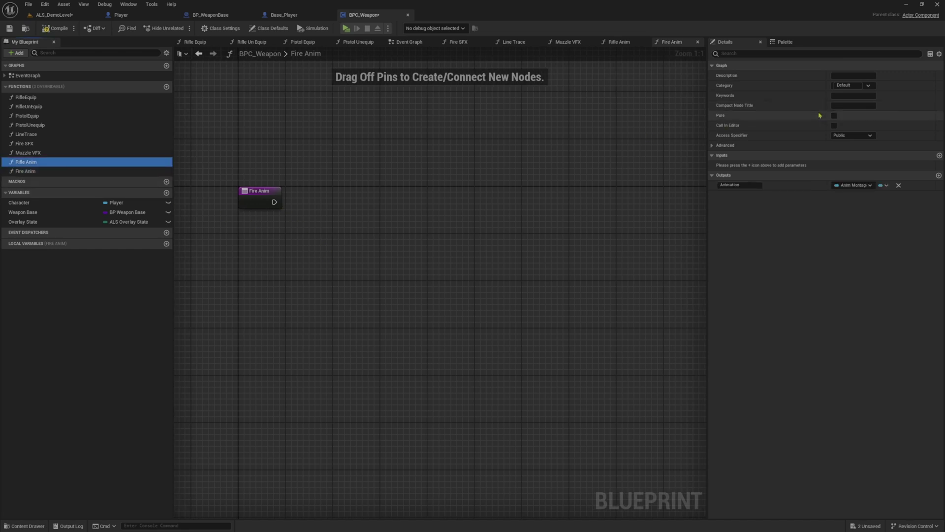
left_click(834, 117)
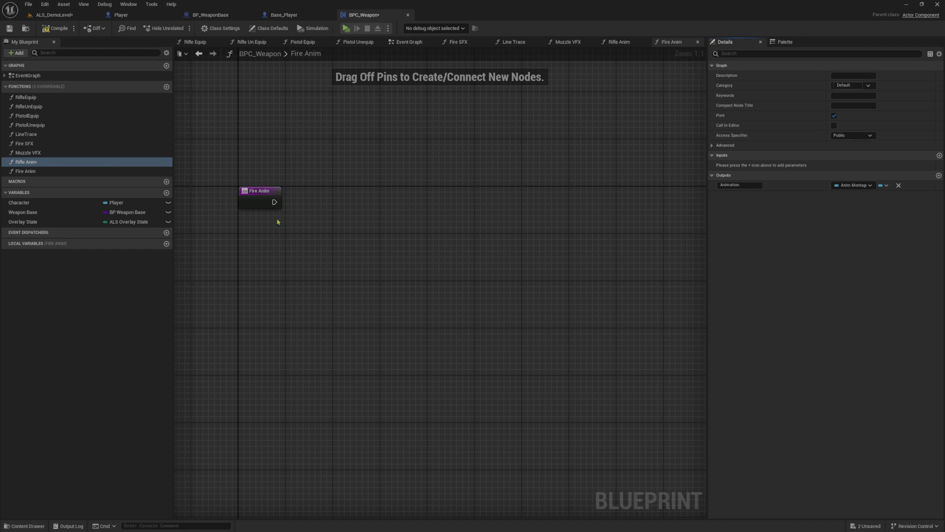
left_click_drag(74, 162, 252, 243)
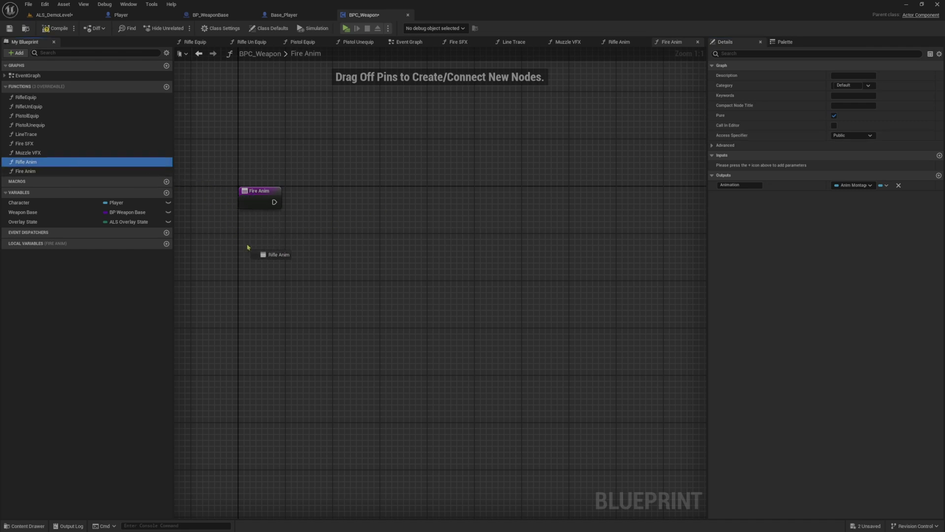
left_click(283, 248)
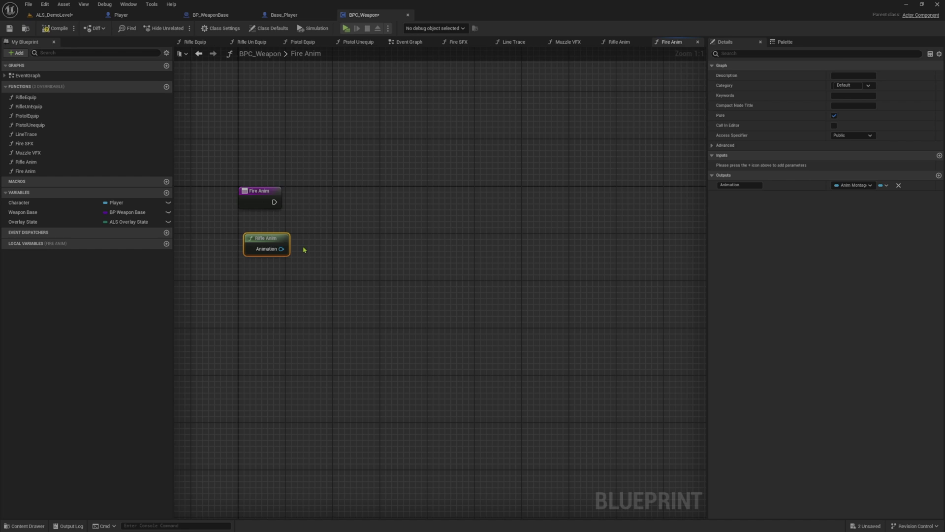
mouse_move(19, 203)
left_mouse_down()
mouse_move(236, 210)
mouse_move(311, 224)
left_mouse_up()
- Get Character's Main Anim Instance and add a Montage Play node targeting it
type("maina")
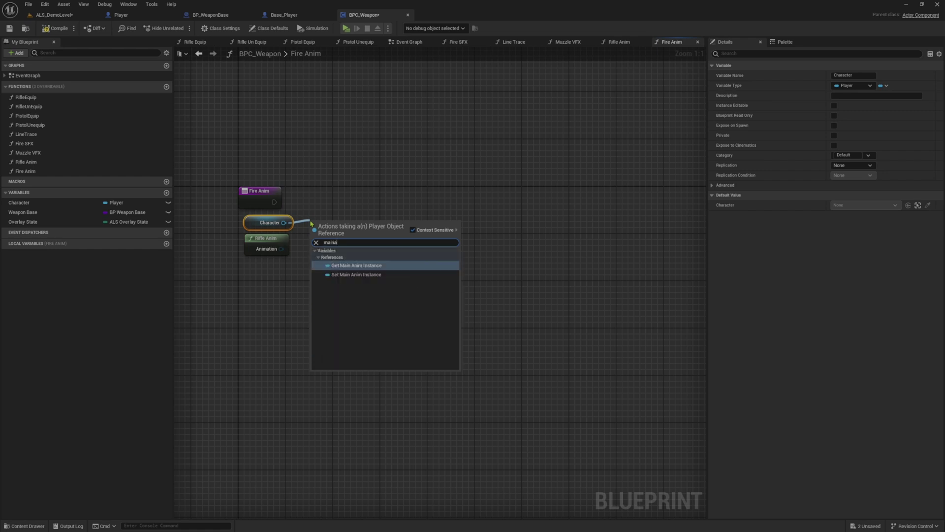
key("Return")
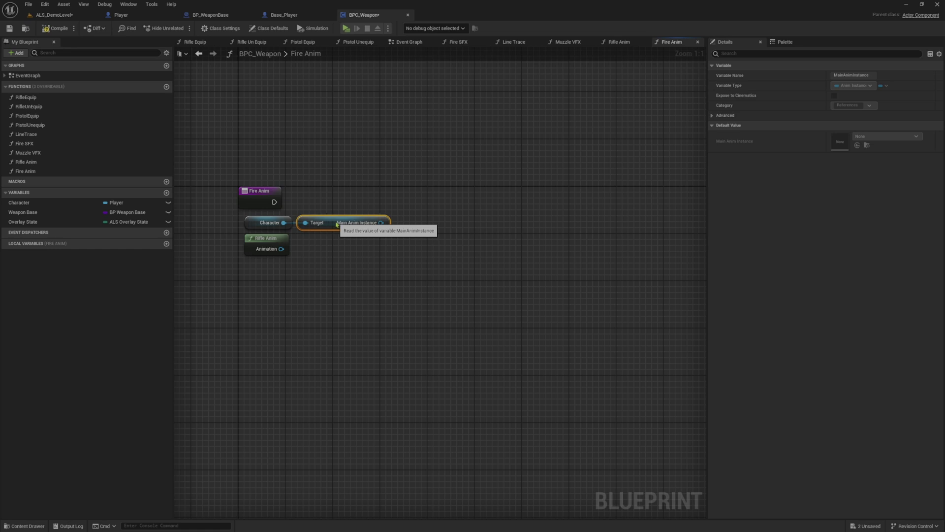
left_click(269, 223, "ctrl")
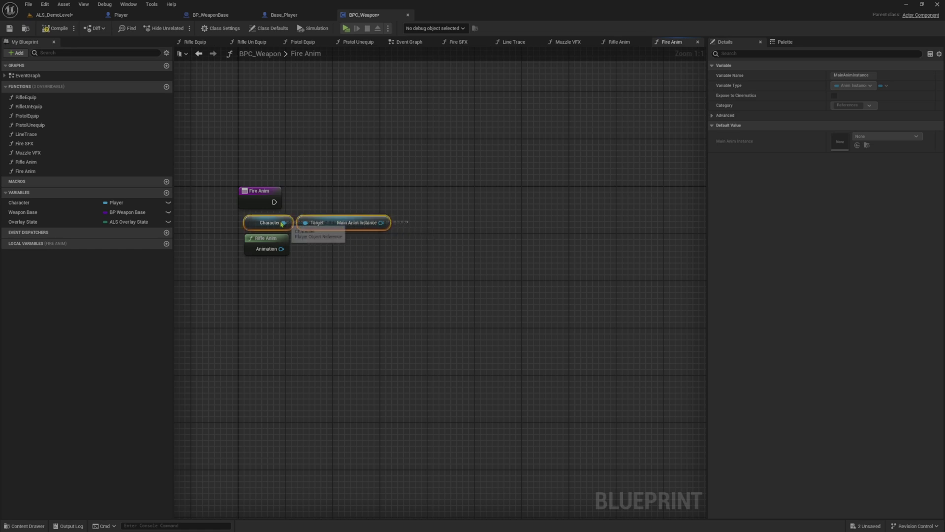
left_click_drag(335, 226, 383, 228)
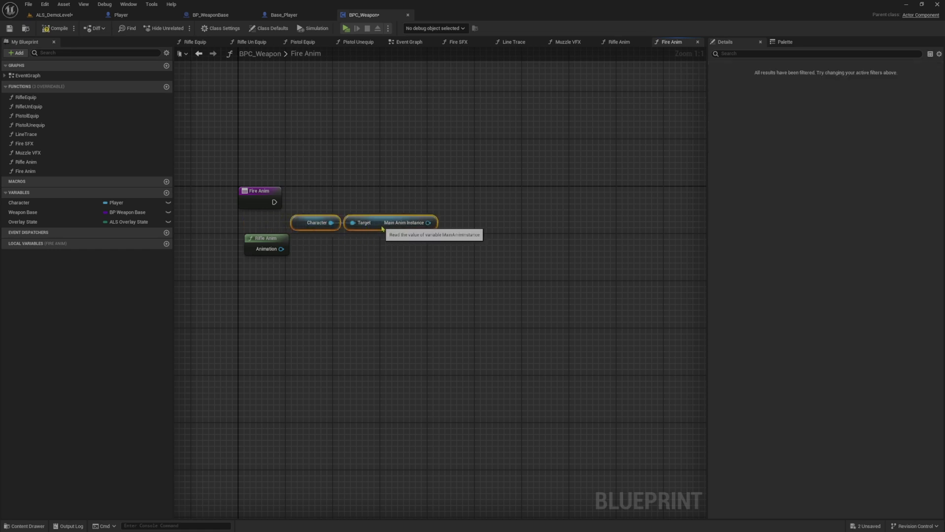
right_click_drag(412, 206, 370, 212)
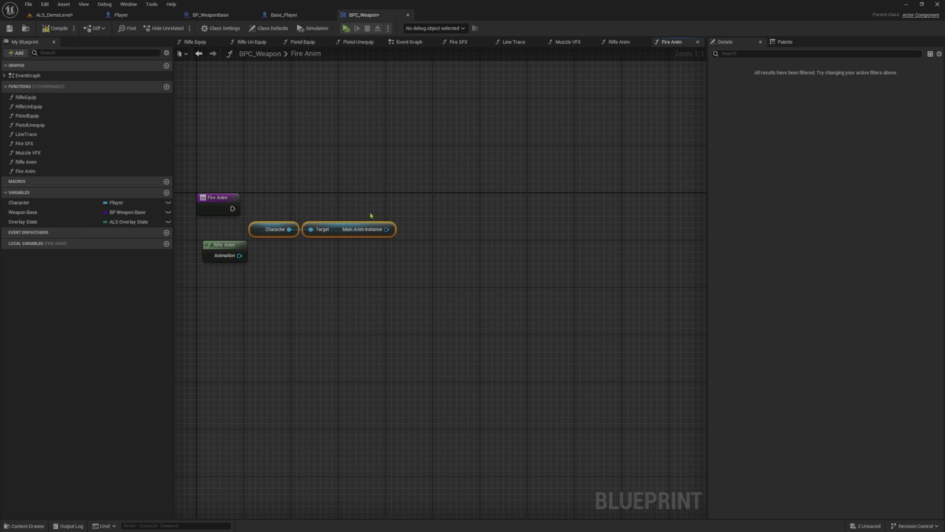
left_click_drag(387, 229, 414, 216)
type("monta")
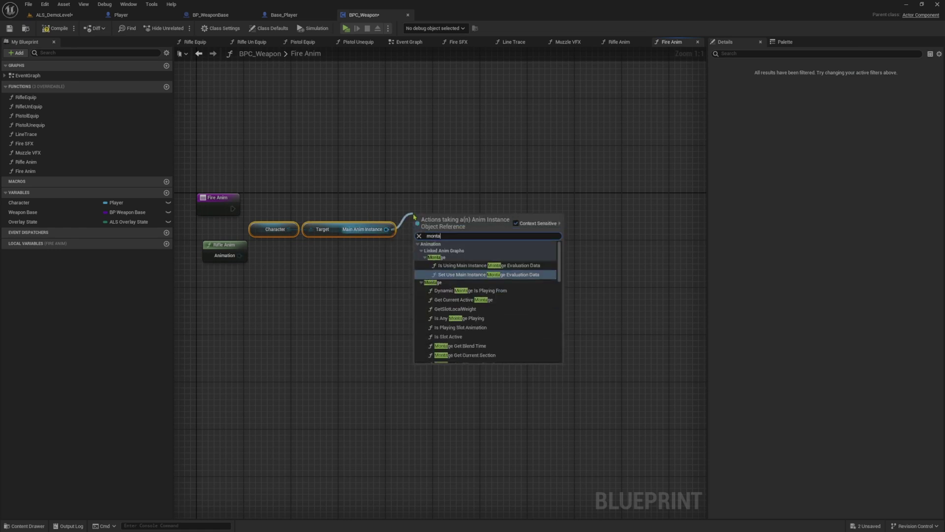
type("gepla")
key("Down")
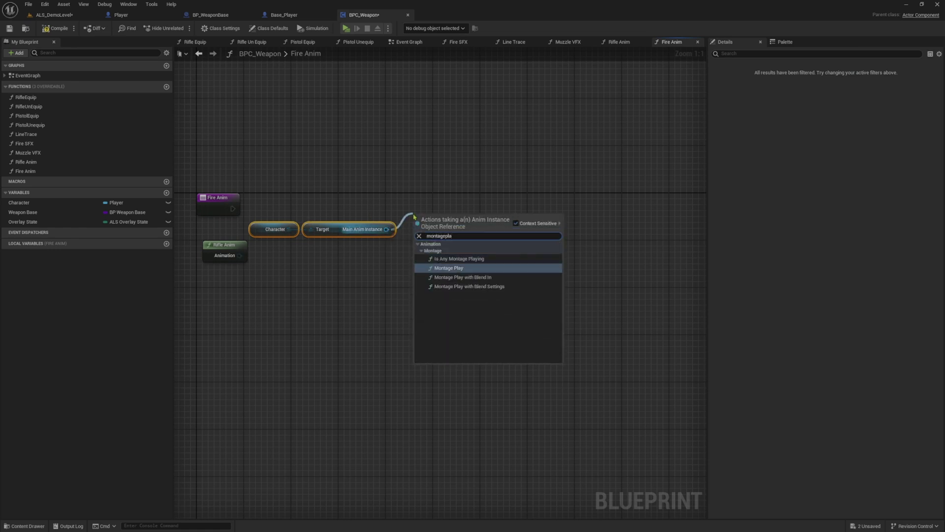
key("Return")
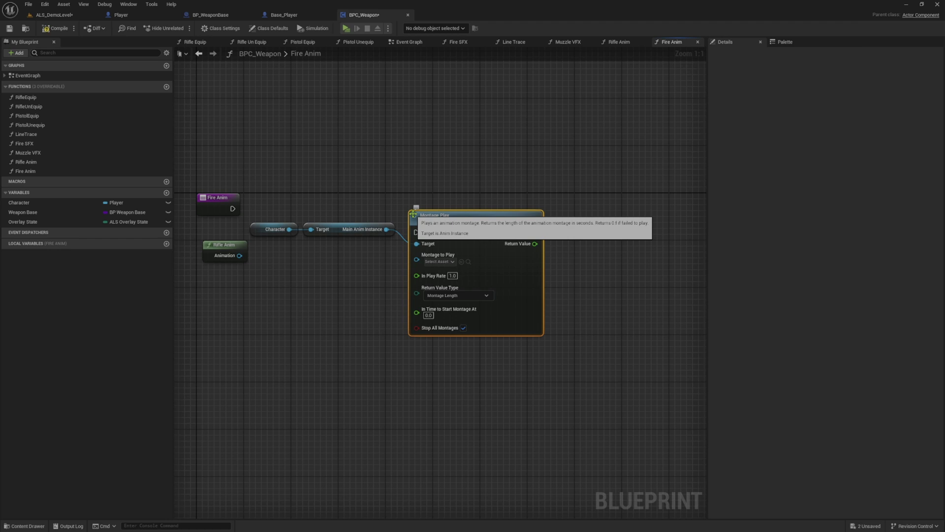
- Feed Rifle Anim's Animation and Fire Anim's execution into Montage Play, straightening the wires
left_click_drag(238, 255, 416, 259)
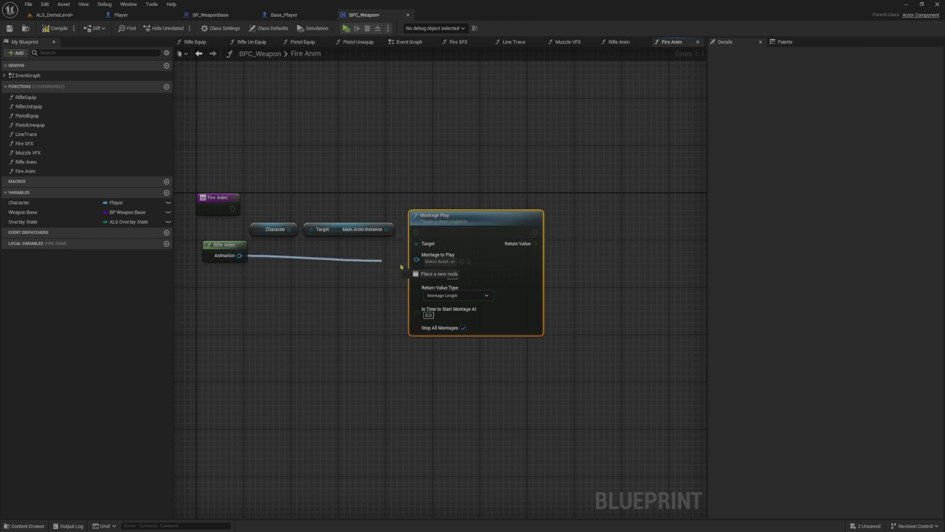
left_click_drag(219, 240, 367, 252)
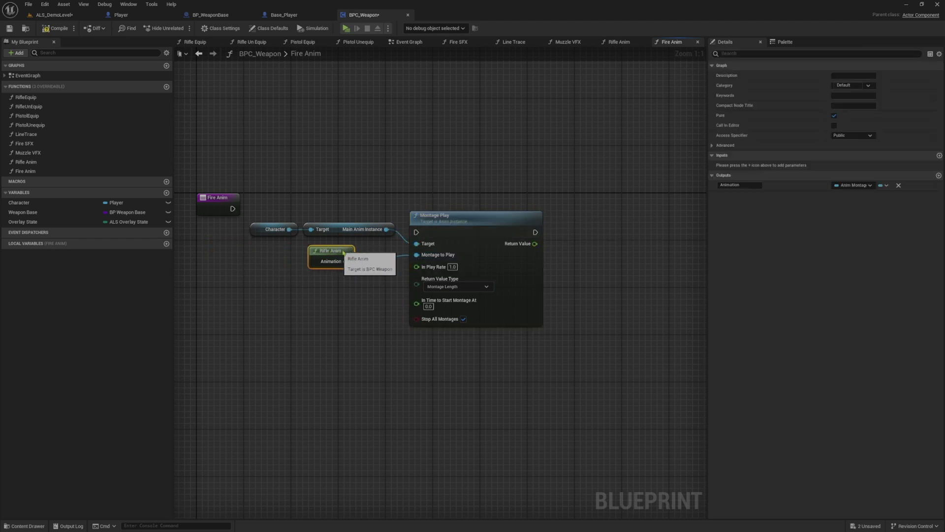
left_click_drag(269, 203, 495, 273)
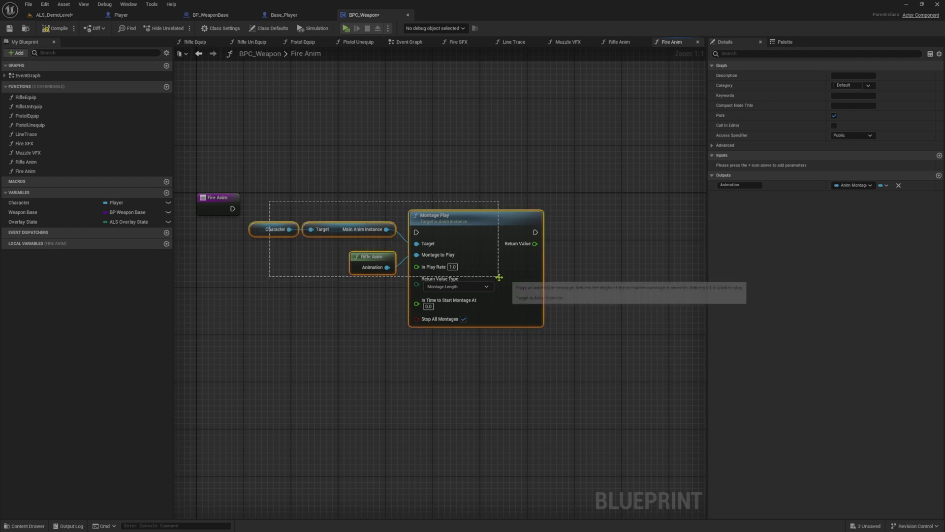
key("q")
left_click_drag(474, 207, 474, 201)
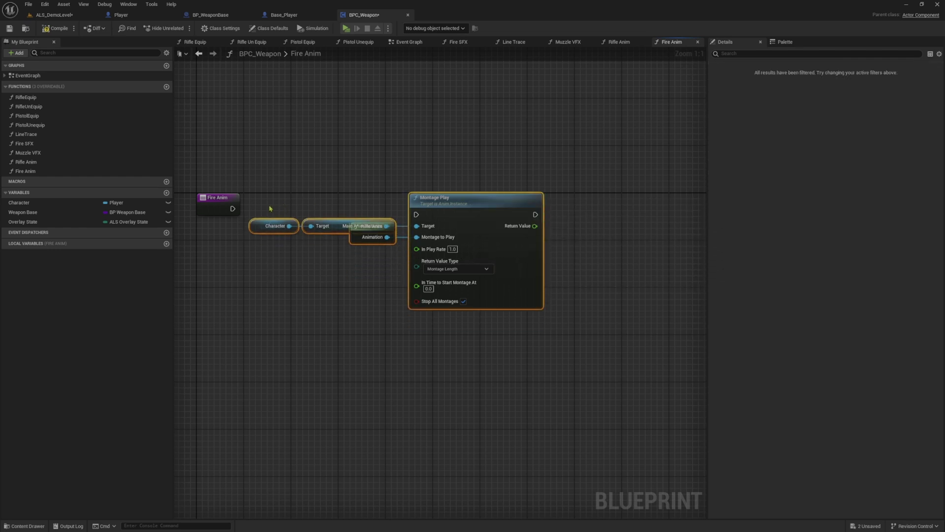
left_click_drag(232, 208, 417, 215)
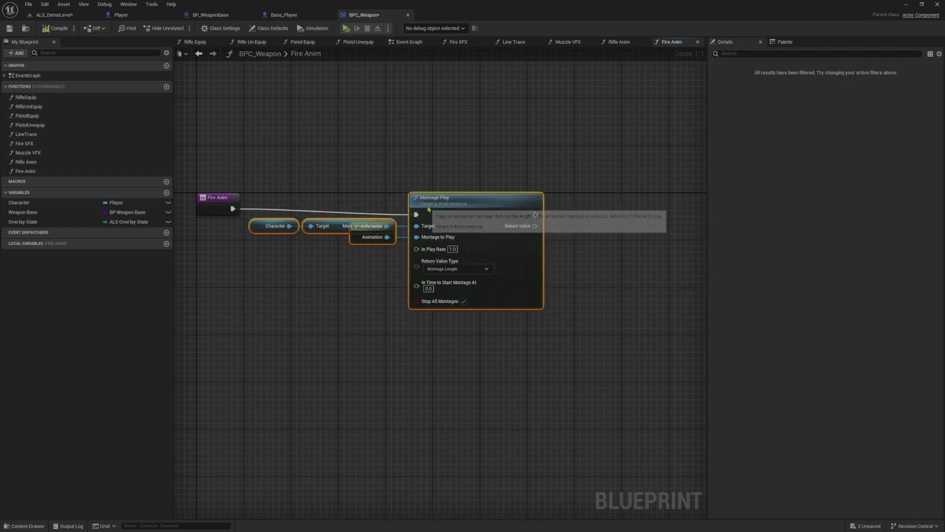
key("q")
left_click(362, 237)
left_click_drag(362, 238, 363, 262)
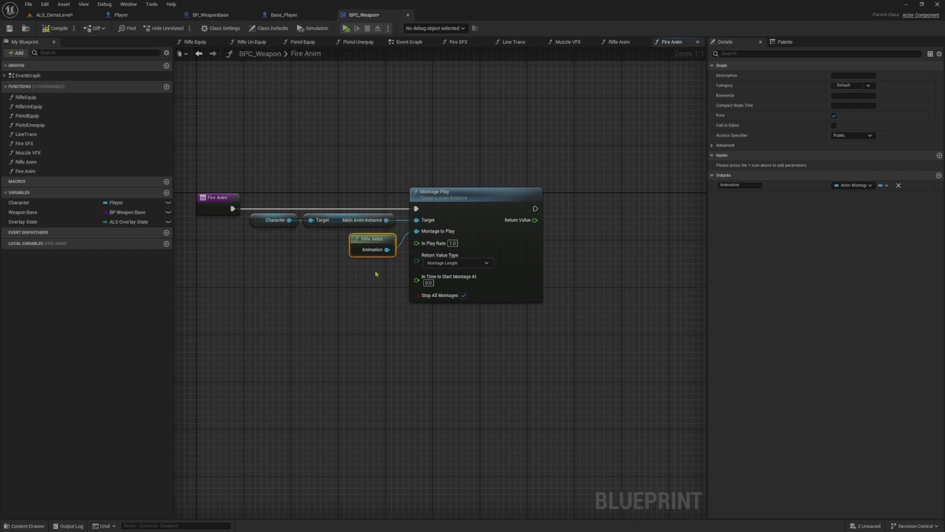
left_click(376, 274)
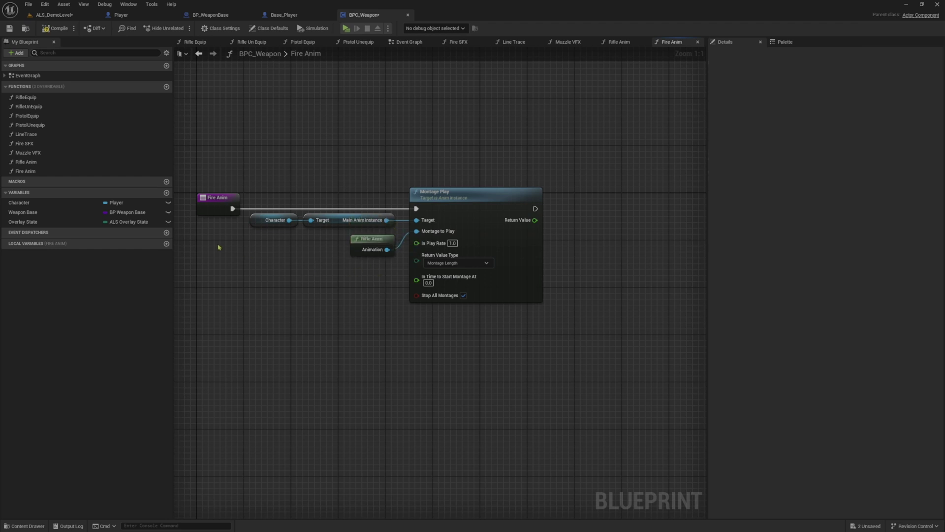
- In the Rifle Anim graph, set the Rifle Return Node's Animation to Rifle_Fire2_Montage
double_click(56, 162)
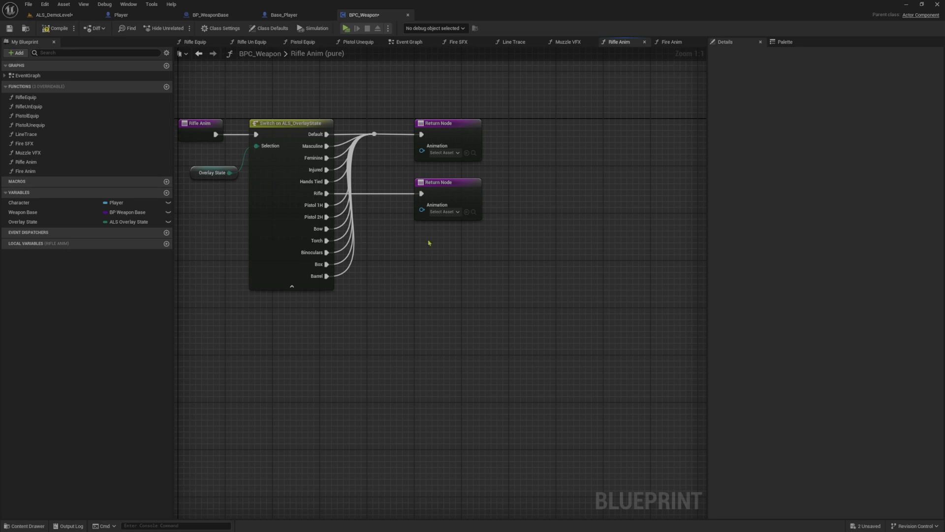
right_click_drag(431, 238, 404, 244)
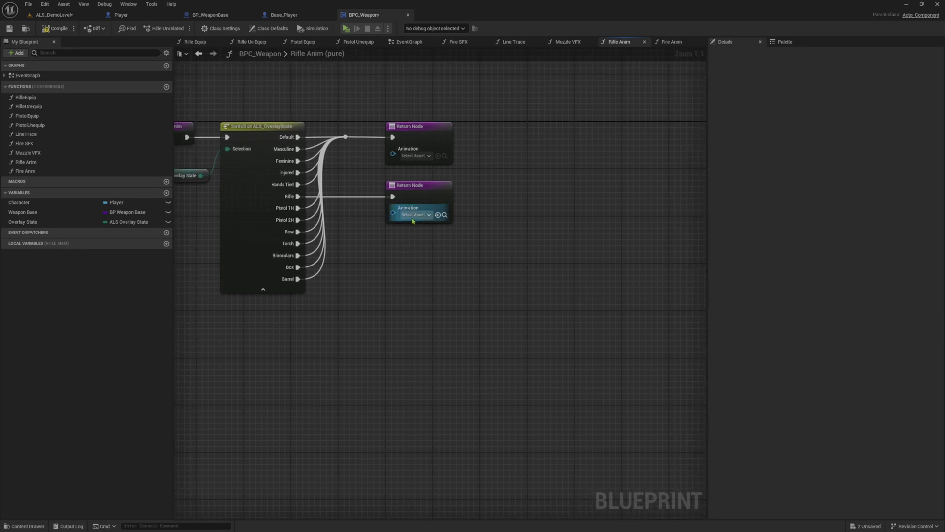
left_click(413, 216)
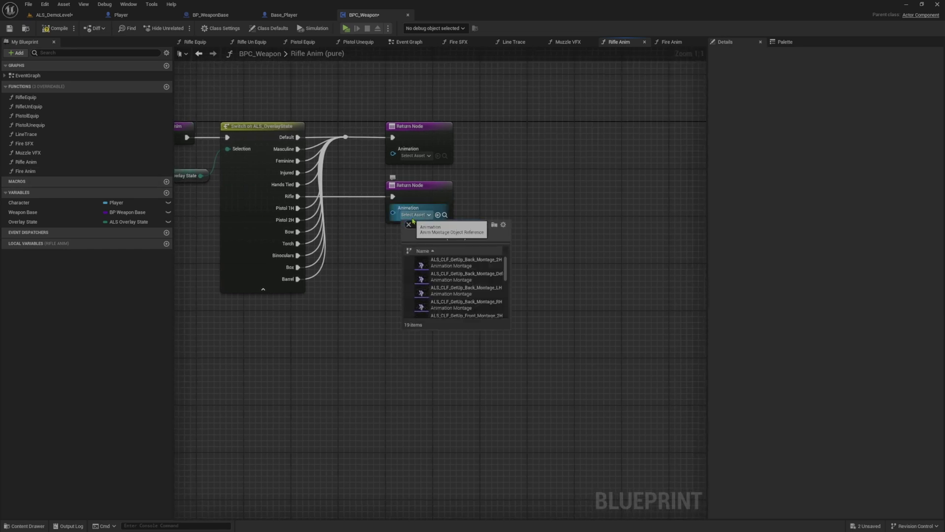
type("rifle")
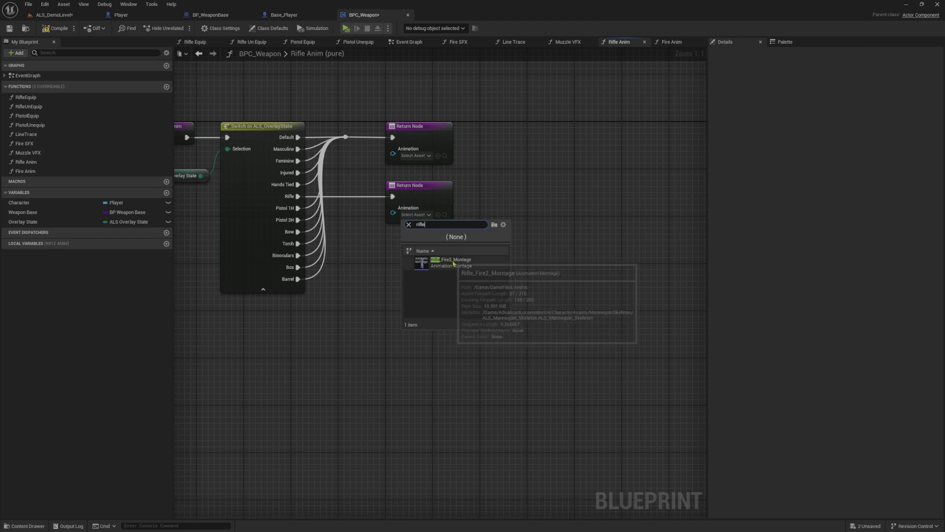
left_click(453, 264)
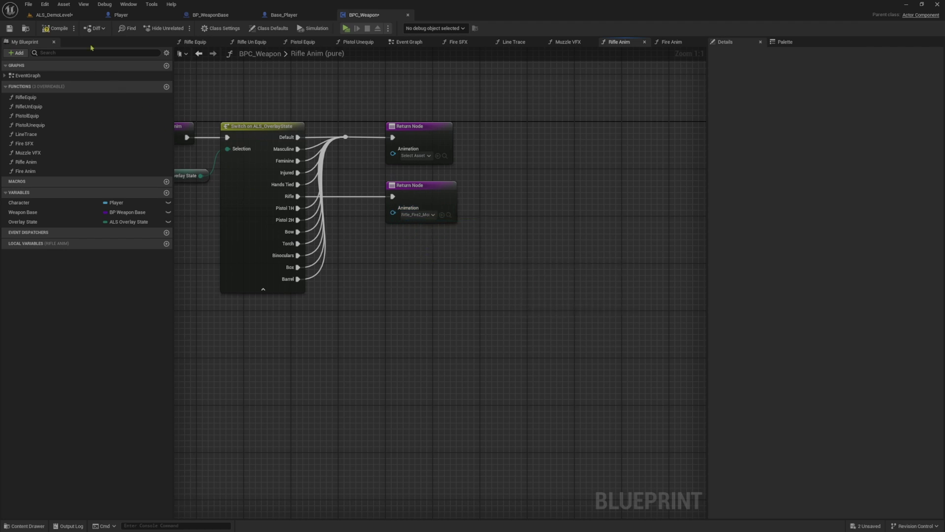
- From the level editor's Weapons folder, open the BP_Rifle blueprint
left_click(60, 16)
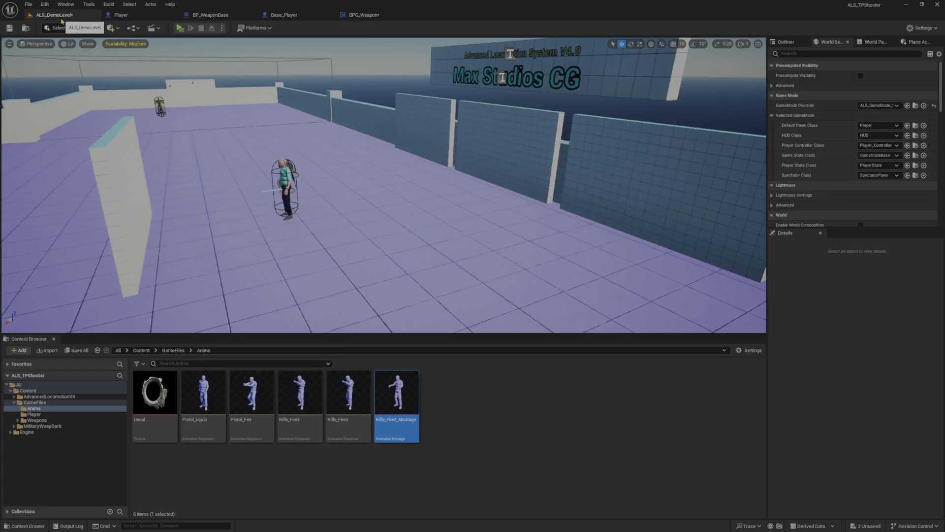
left_click(47, 422)
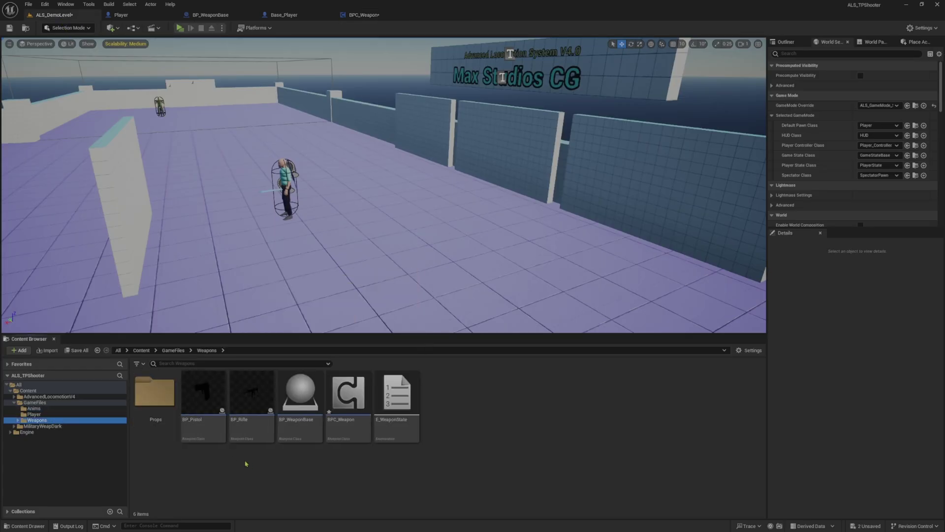
double_click(246, 412)
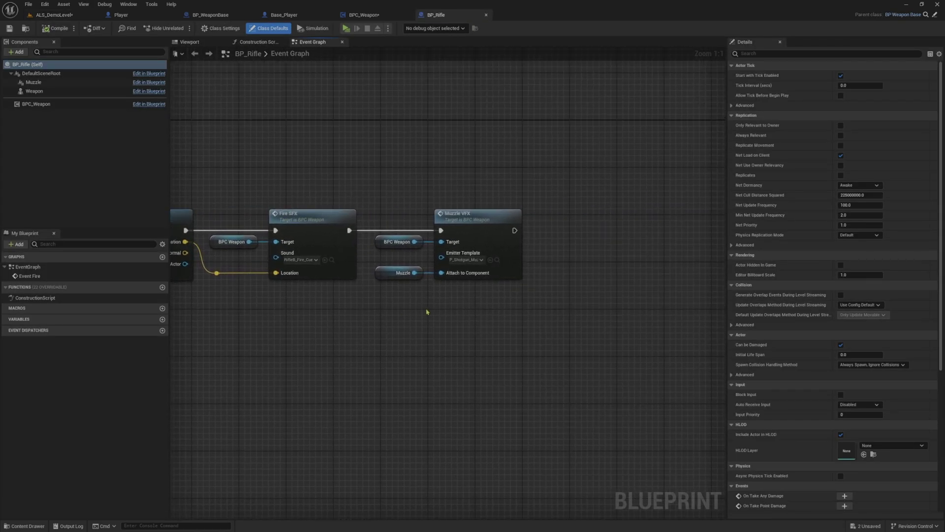
- Place a BPC_Weapon reference in the Event Graph and add a Fire Anim call on it
right_click_drag(427, 311, 331, 314)
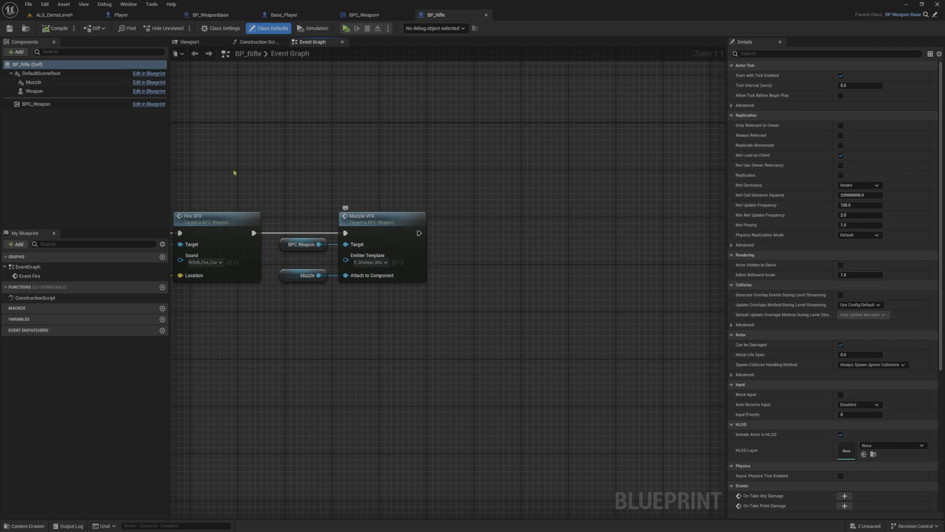
left_click(37, 104)
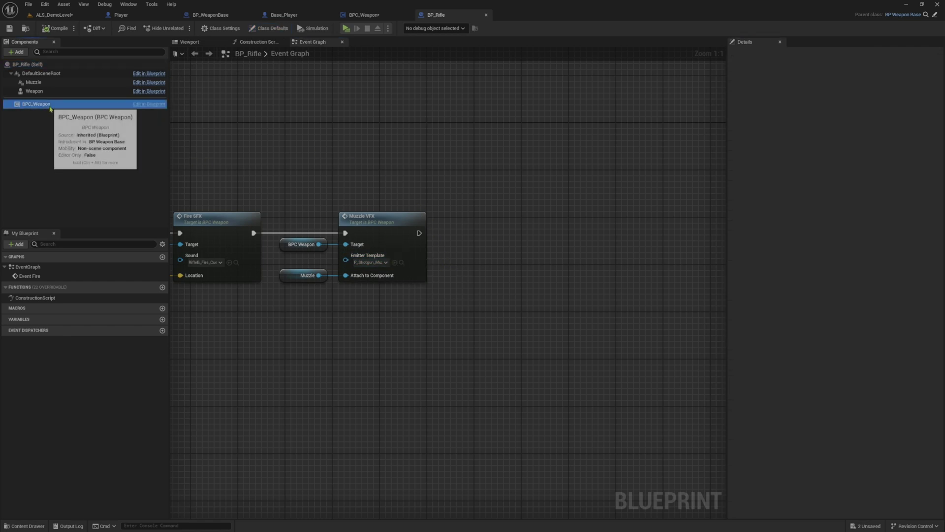
left_click_drag(37, 104, 412, 218)
left_click_drag(436, 262, 434, 264)
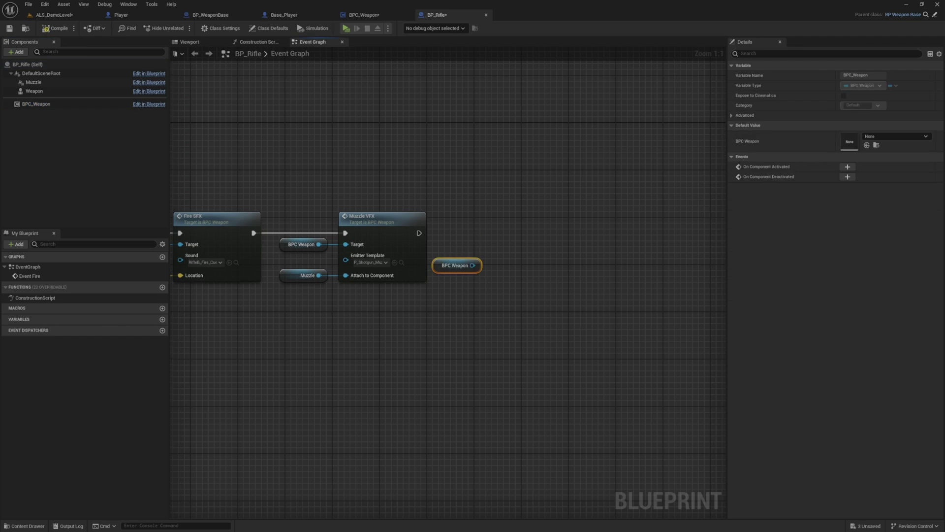
right_click_drag(478, 235, 398, 214)
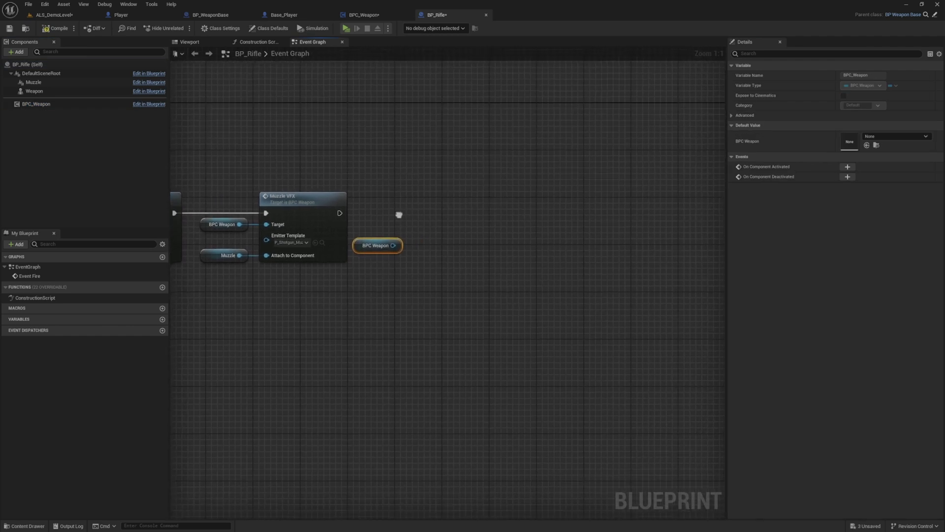
left_click_drag(394, 245, 417, 241)
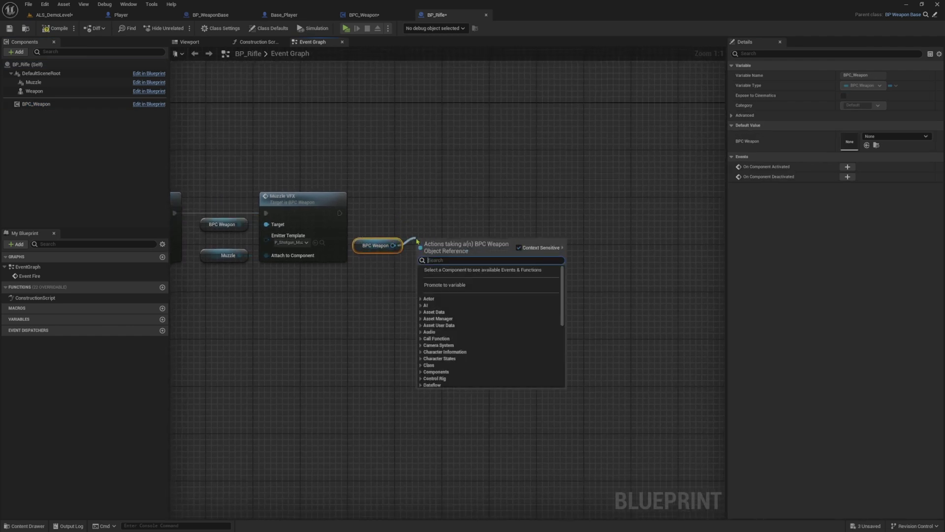
type("fireani")
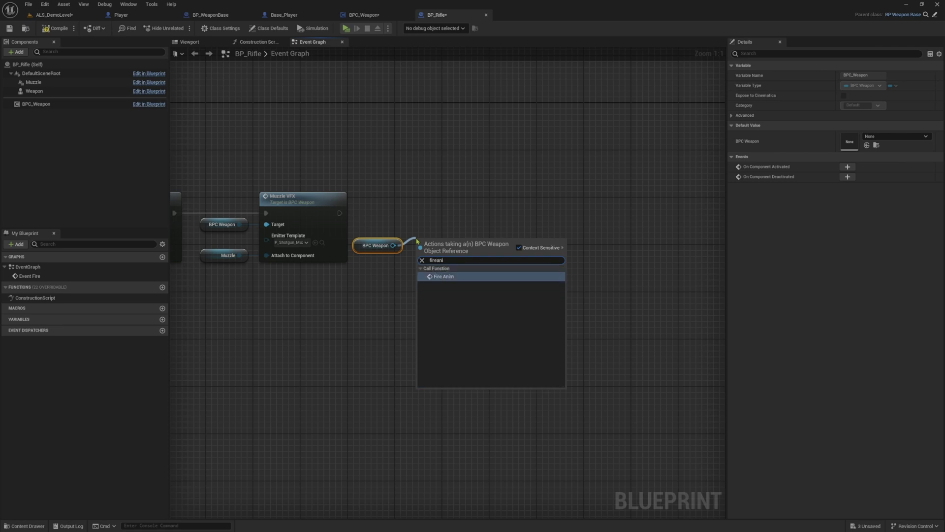
key("Return")
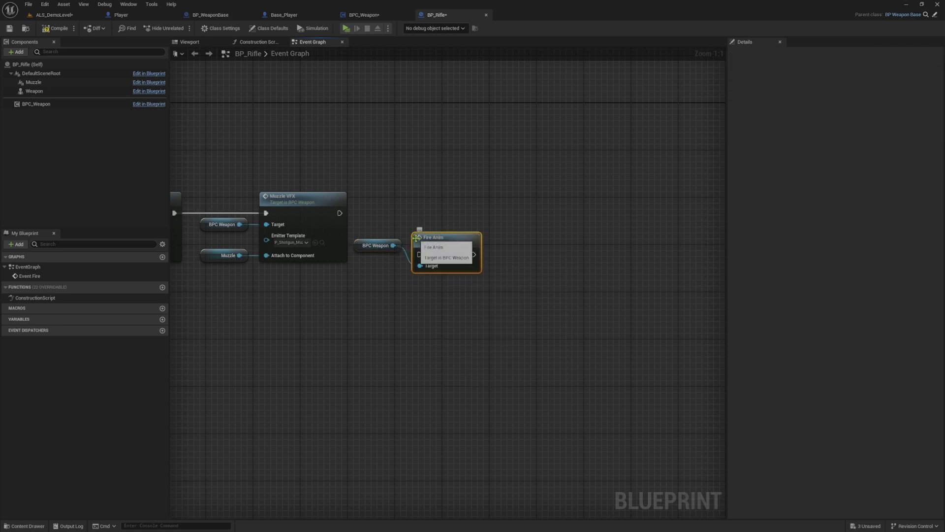
- Run Fire Anim after Muzzle VFX and align the BPC Weapon getter with its Target pin
left_click_drag(416, 237, 422, 202)
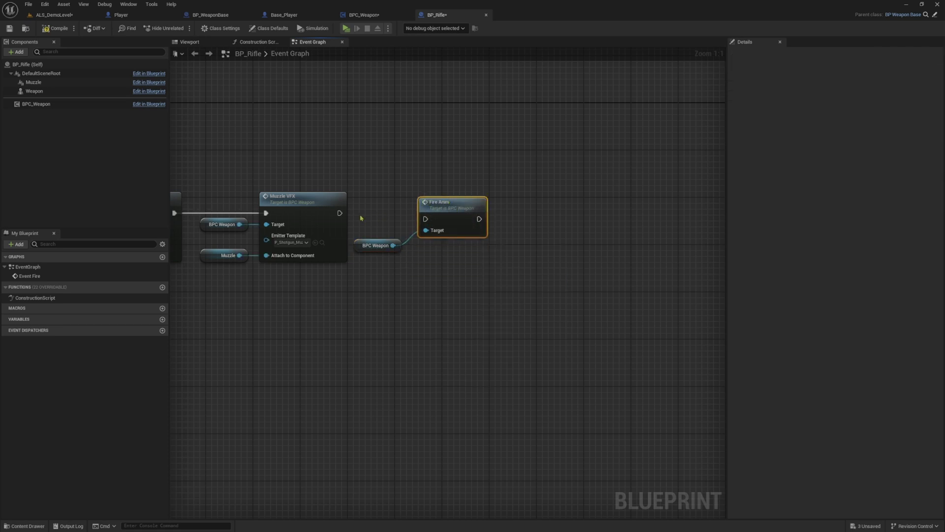
left_click_drag(339, 213, 425, 219)
key("q")
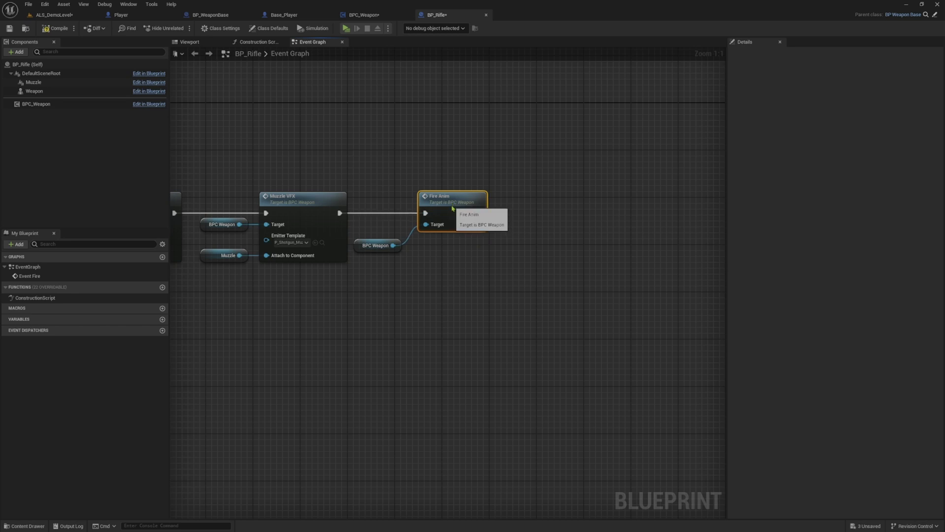
left_click_drag(487, 245, 485, 242)
key("q")
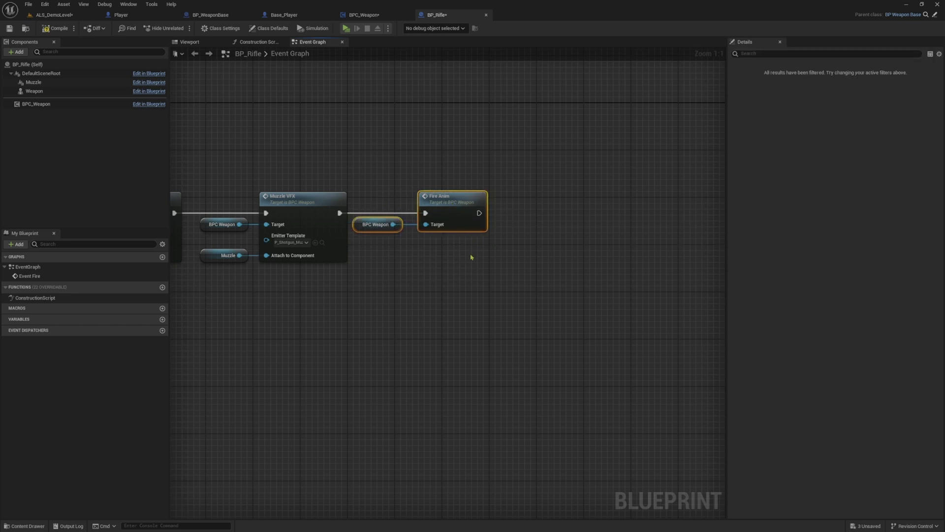
left_click(476, 264)
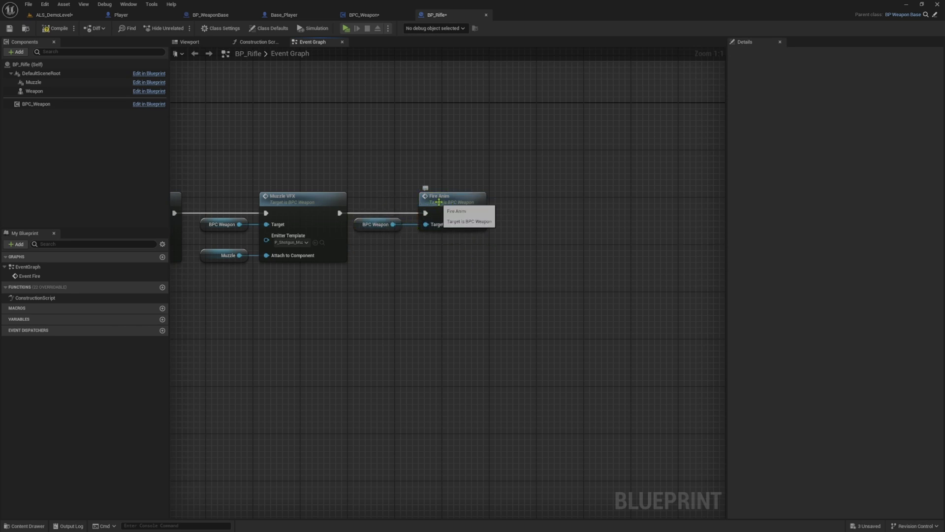
- Inspect Fire Anim's definition in BPC_Weapon, then return to BP_Rifle's Event Graph
double_click(439, 201)
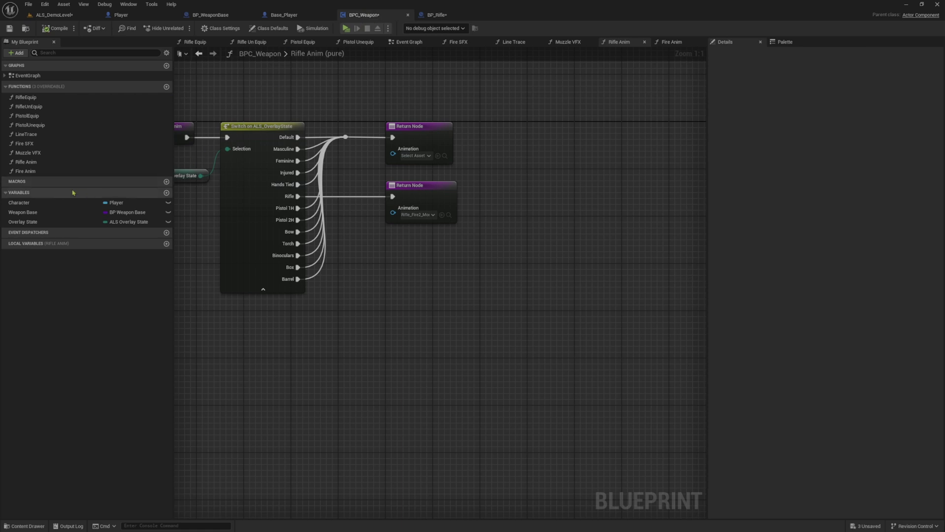
left_click(433, 20)
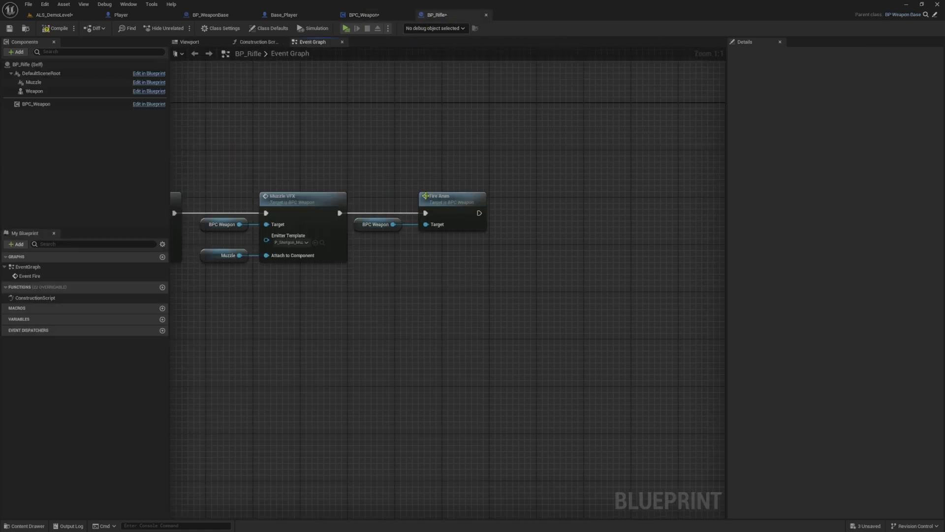
right_click_drag(420, 240, 510, 291)
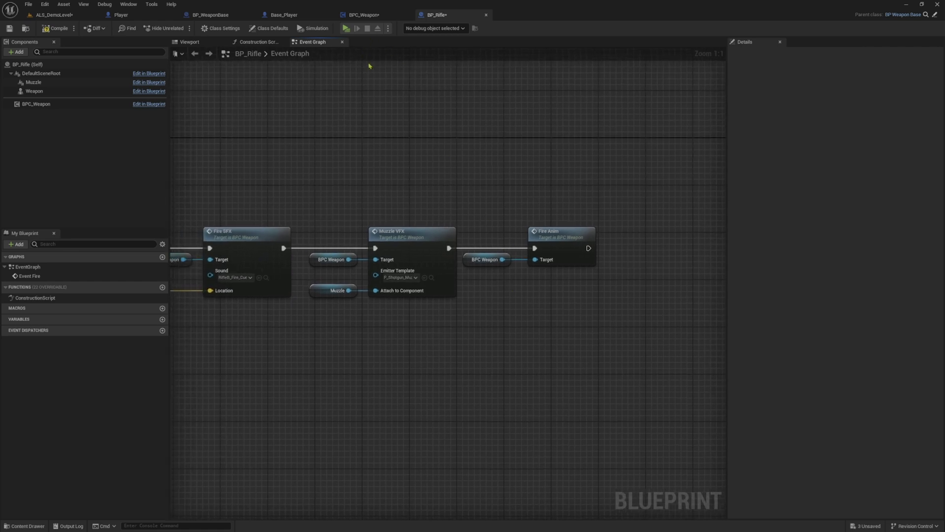
left_click(346, 28)
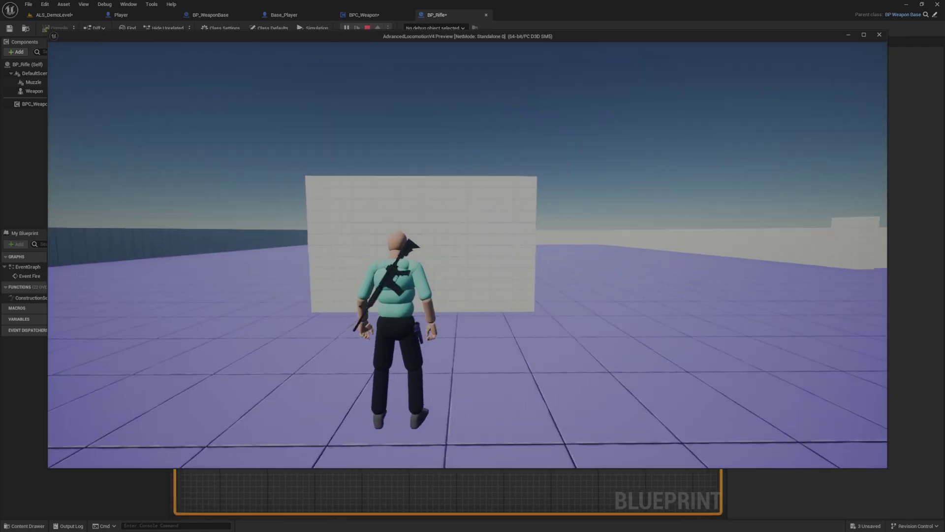
key("1")
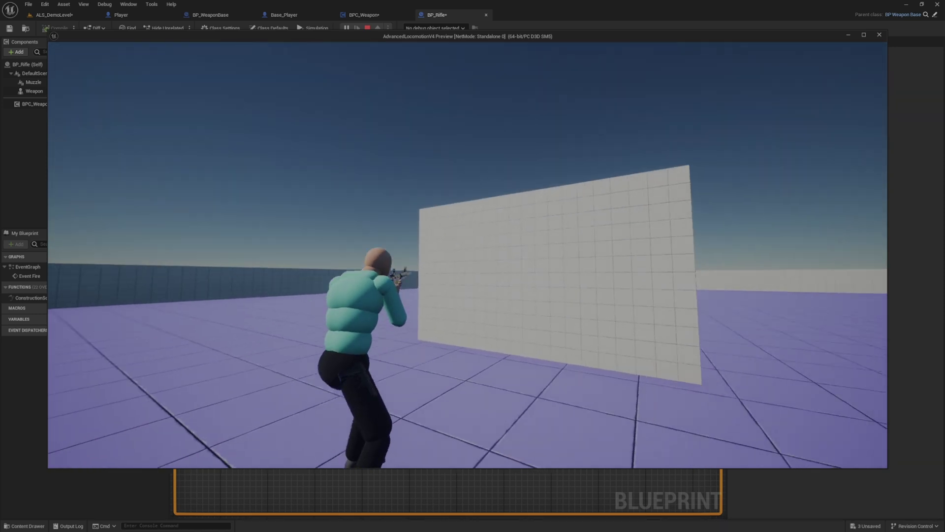
left_click(467, 255)
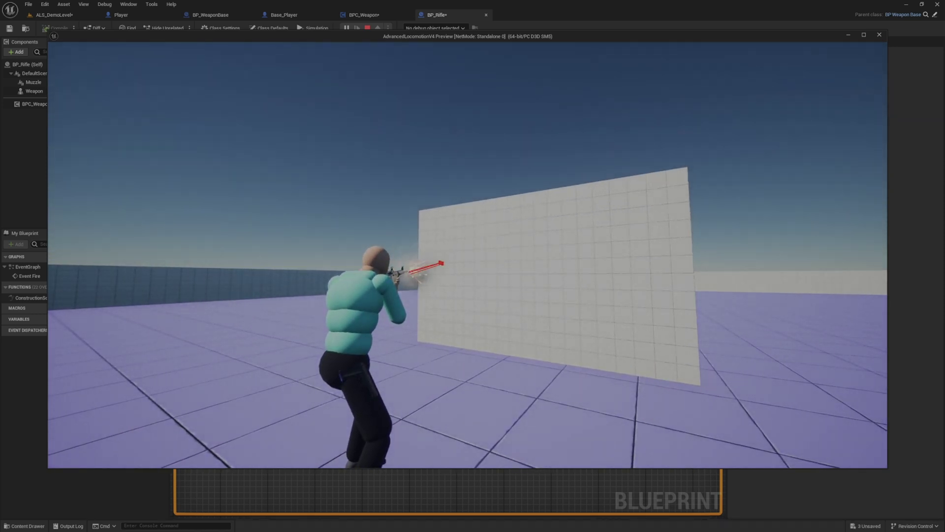
left_click(468, 255)
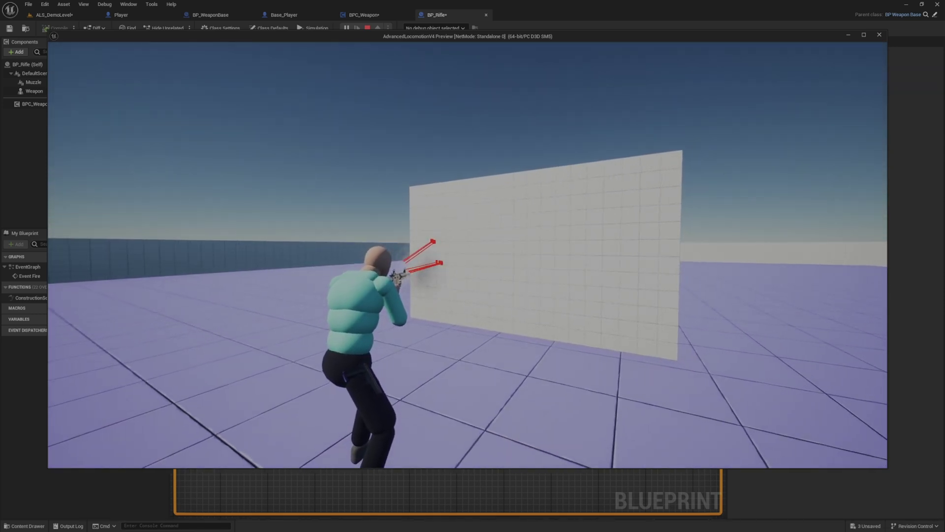
key("Escape")
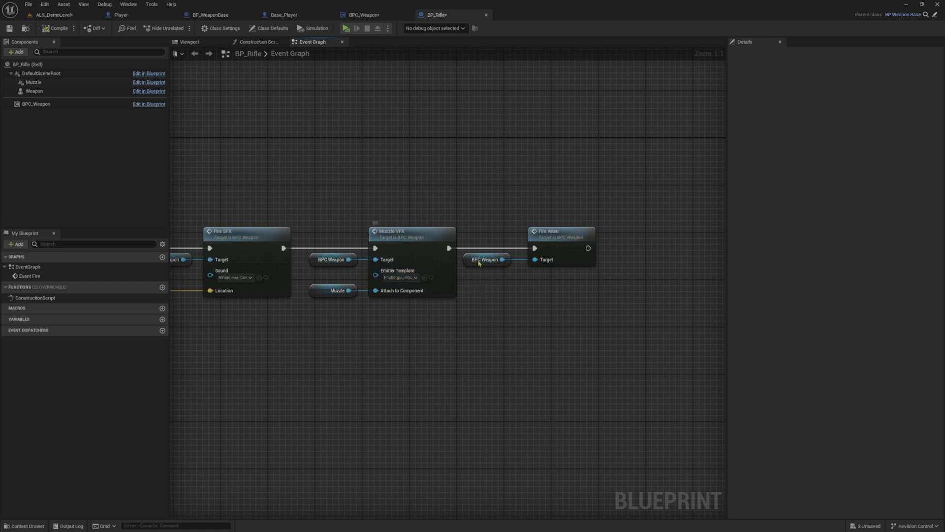
- Open the Fire Anim function graph in the BPC_Weapon blueprint
left_click(363, 14)
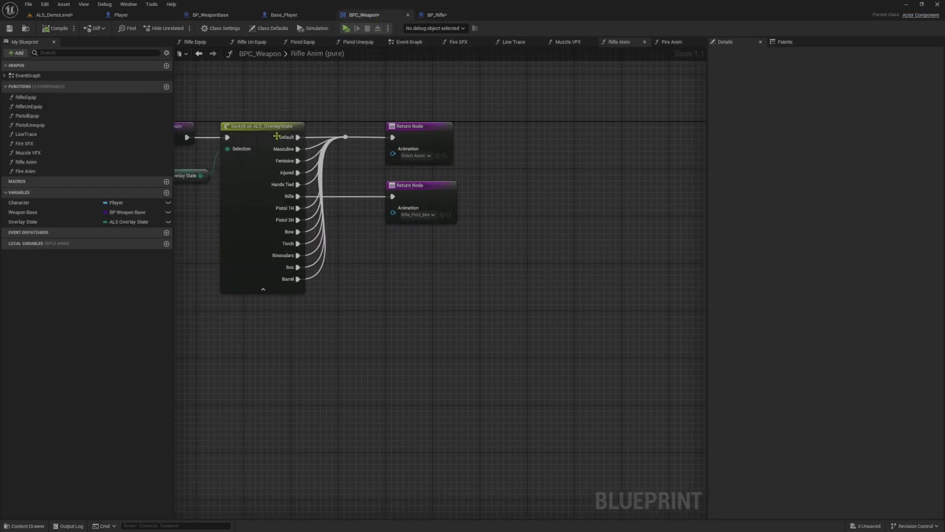
double_click(99, 170)
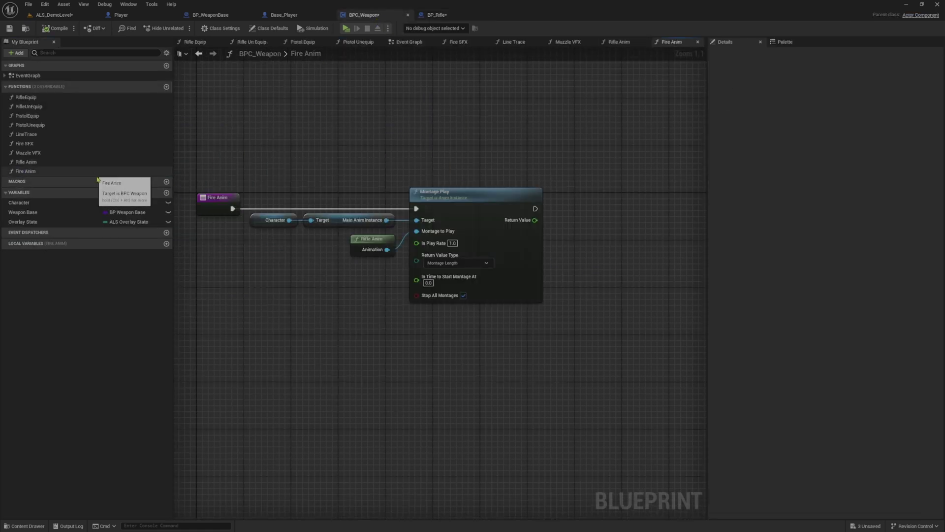
right_click_drag(388, 279, 372, 255)
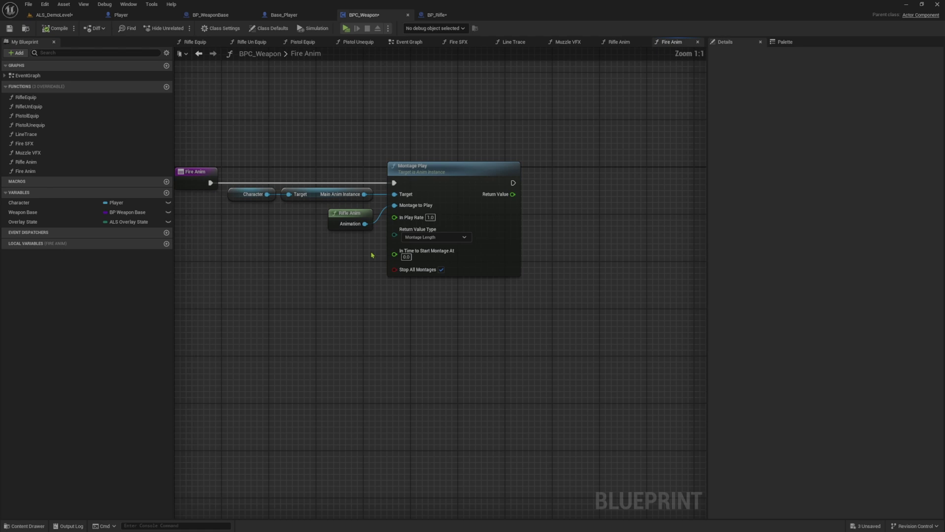
- Break the Animation link, set Montage to Play to Rifle_Fire2_Montage, compile, and start a play test
left_click(365, 224, "alt")
left_click(414, 212)
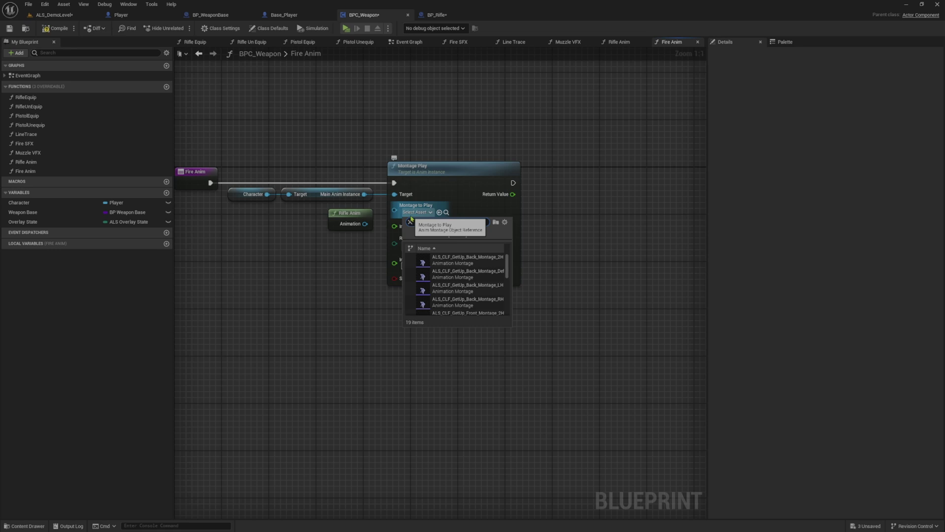
type("fire")
left_click(443, 259)
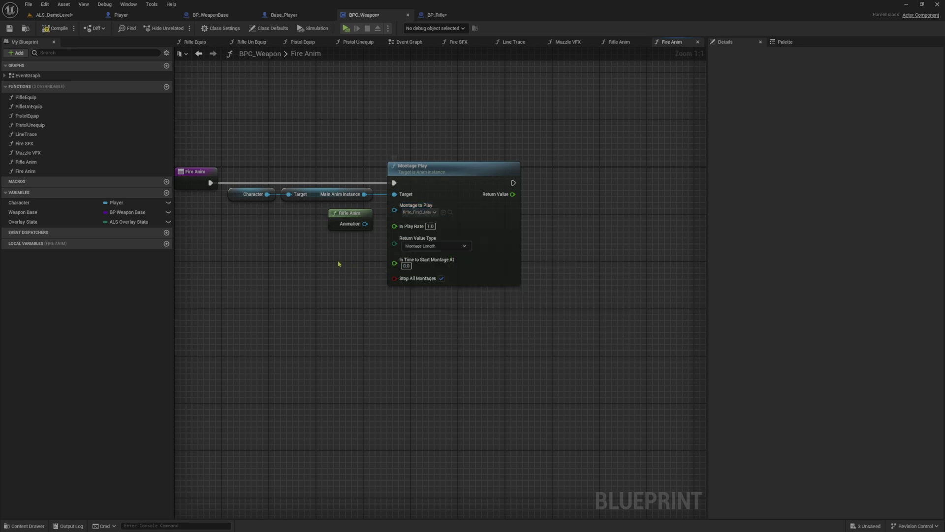
right_click_drag(338, 263, 362, 293)
left_click(60, 31)
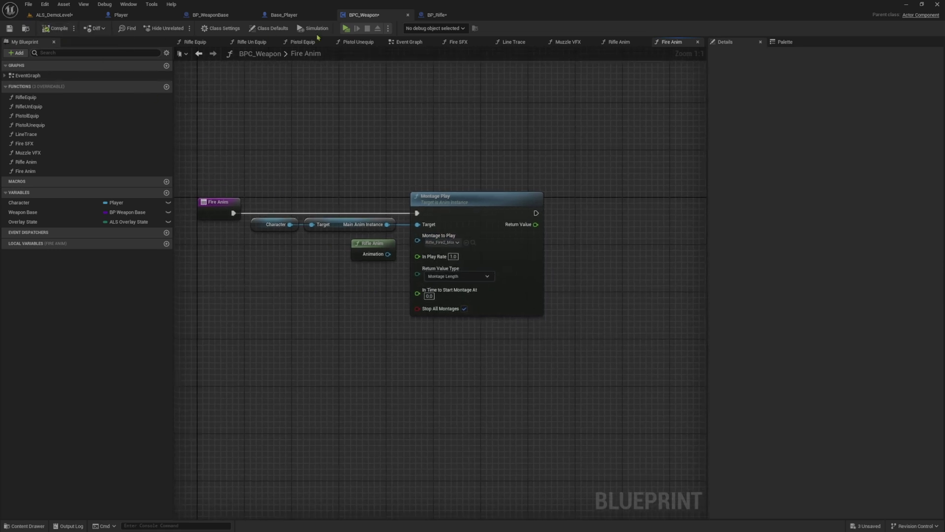
left_click(344, 28)
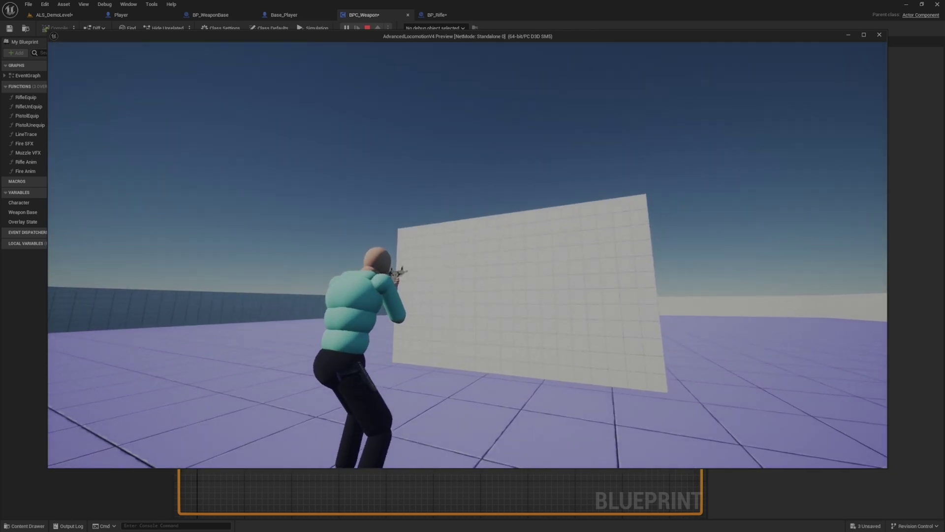
- Fire the rifle repeatedly at the wall and ground, then end the play test with Esc
left_click(467, 254)
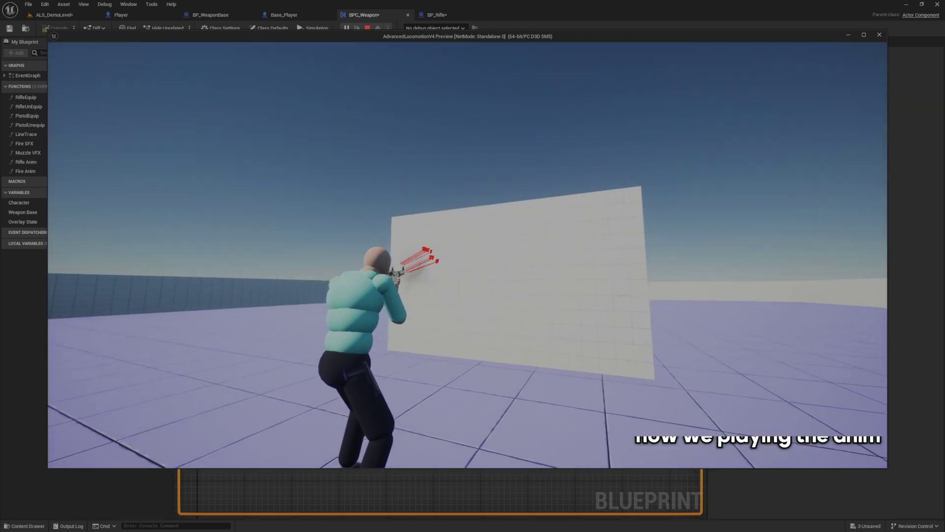
left_click(468, 254)
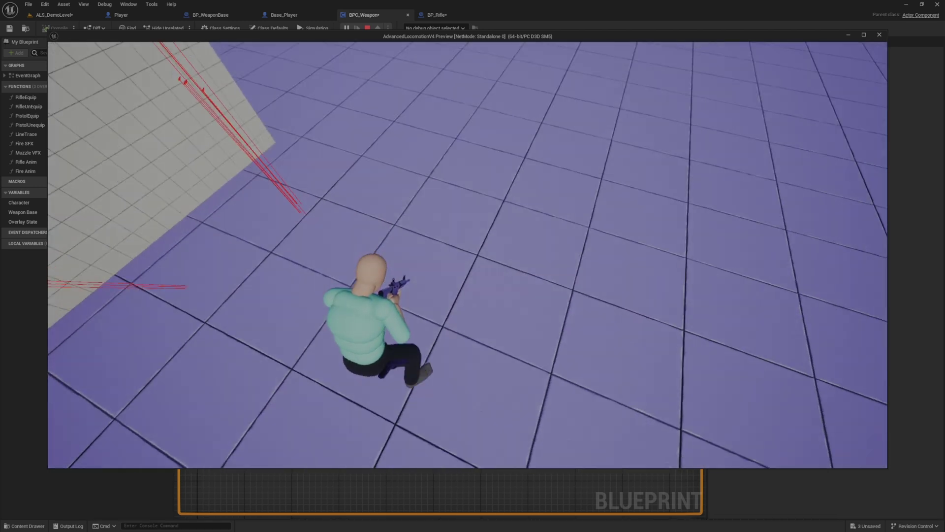
left_click(467, 254)
left_click(467, 254)
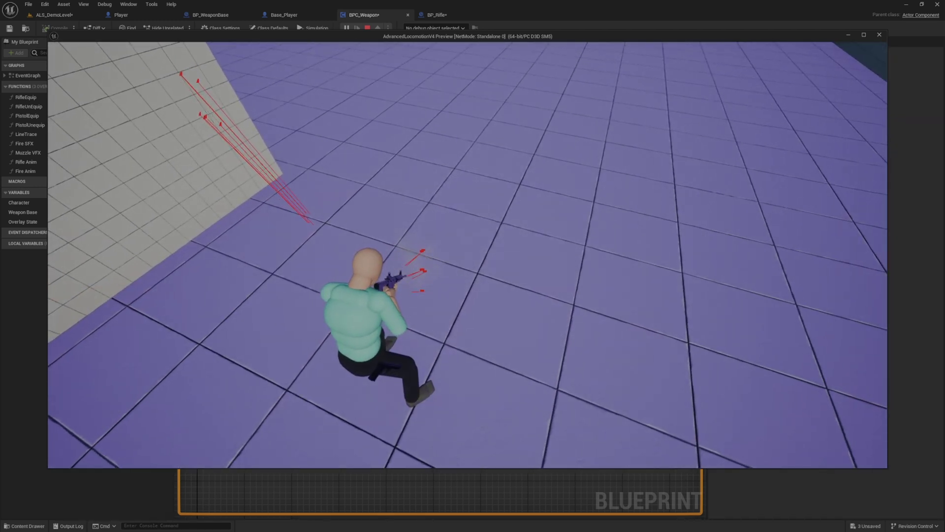
left_click(468, 254)
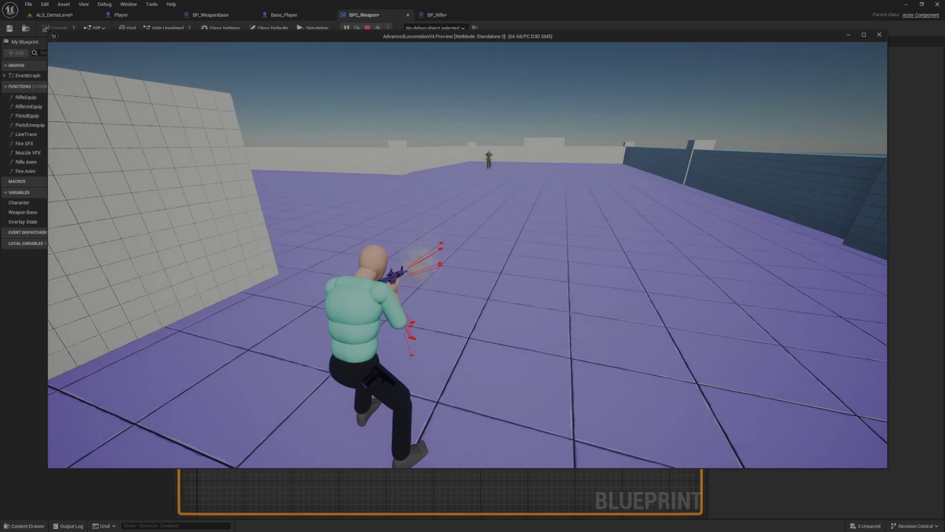
key("Escape")
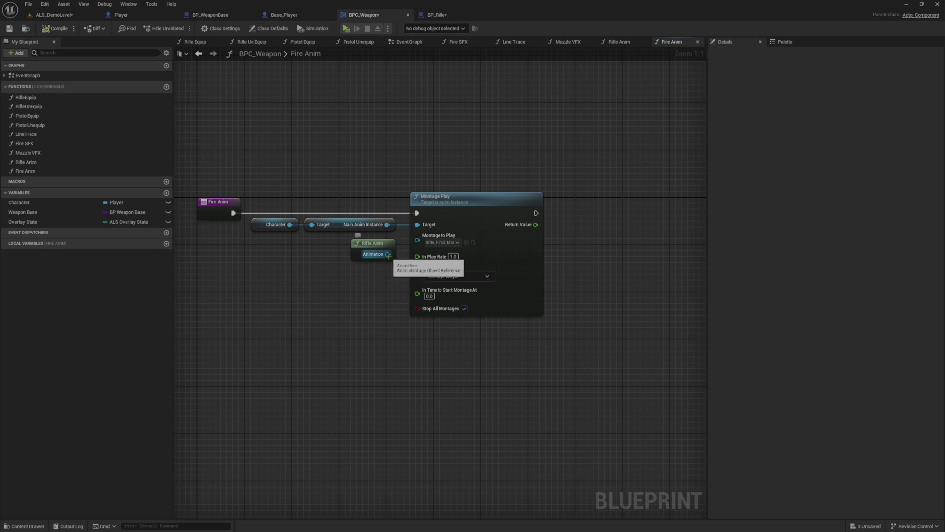
- Reconnect the Animation output to Montage to Play, rename Rifle Anim to Animation, and open it
left_click_drag(389, 254, 416, 241)
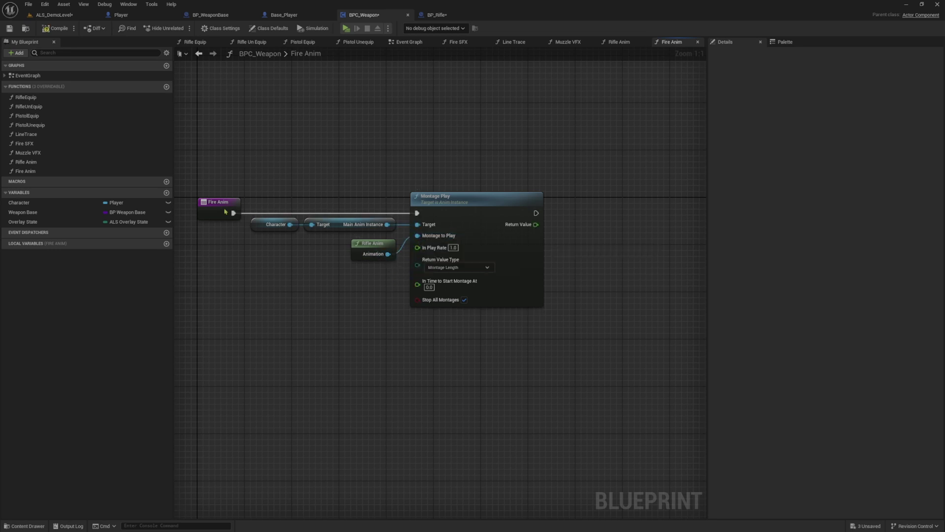
left_click(29, 162)
key("F2")
type("Animation")
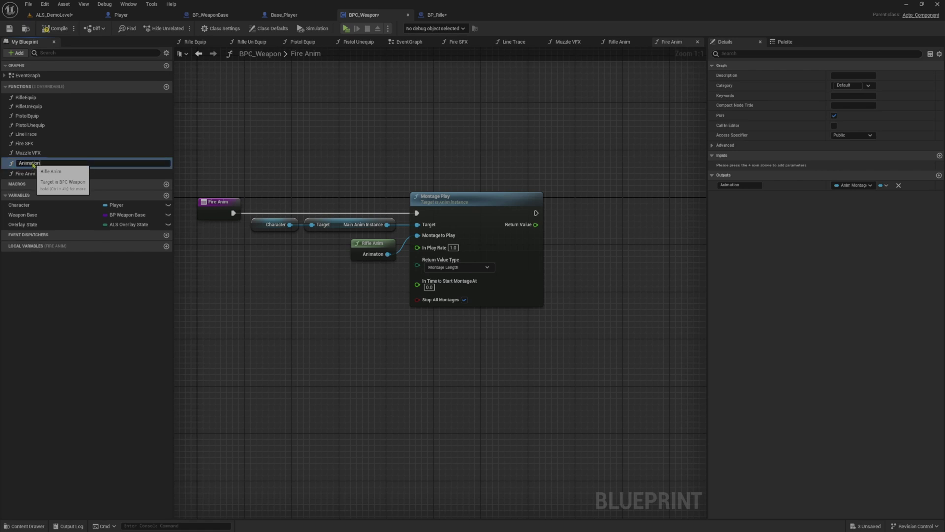
key("Return")
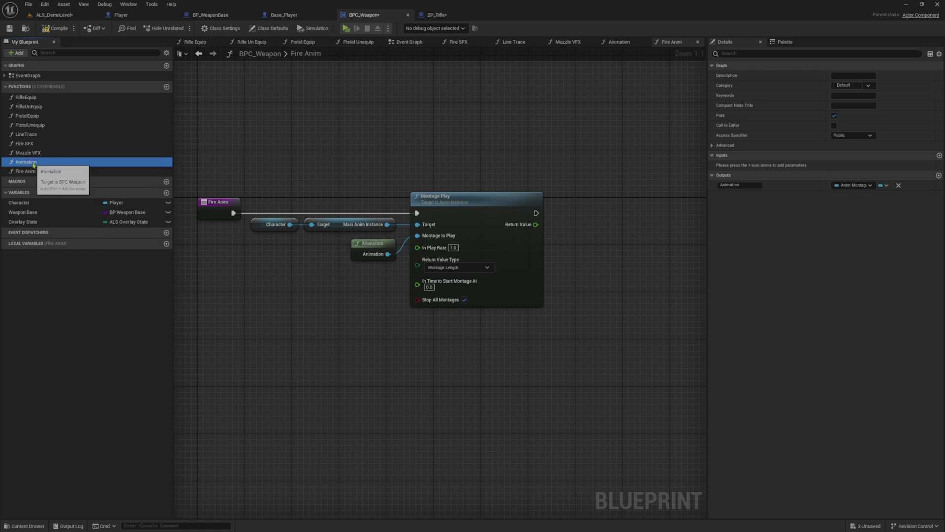
double_click(34, 164)
- Feed Character's Get Overlay State into the switch's Selection and delete the leftover Overlay State getter
right_click_drag(241, 254, 464, 274)
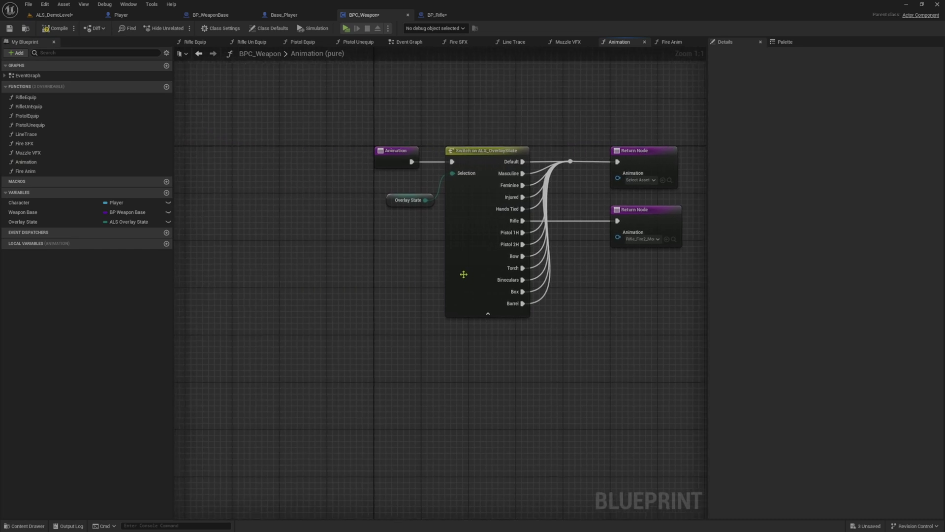
right_click_drag(353, 235, 312, 235)
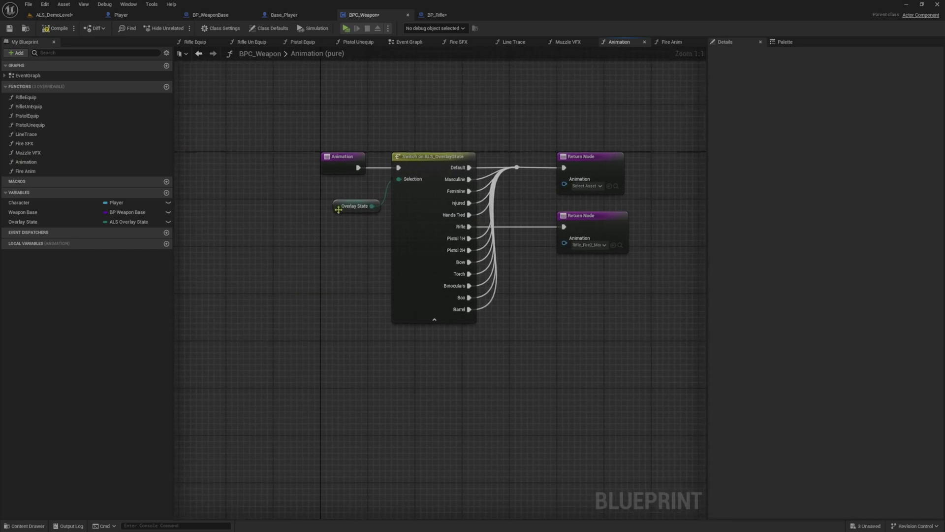
left_click_drag(351, 206, 281, 187)
left_click_drag(23, 202, 292, 227)
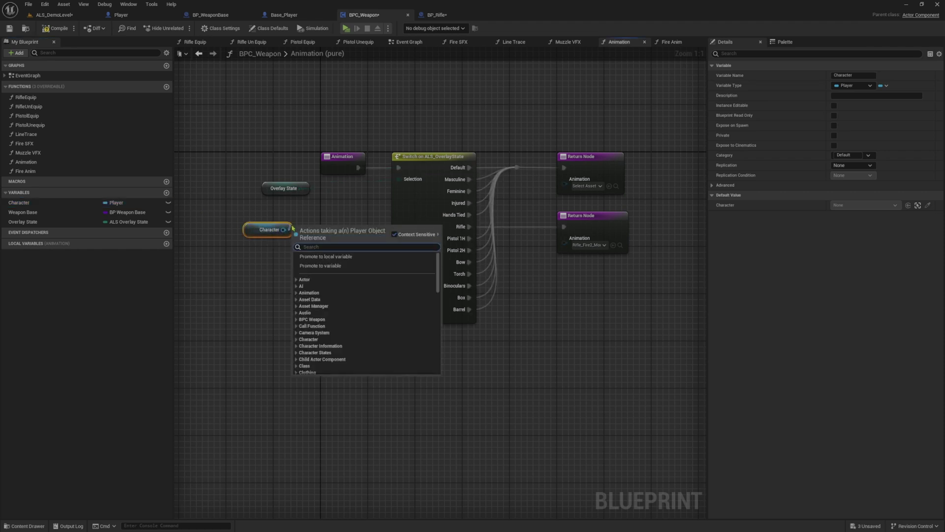
type("getoverla")
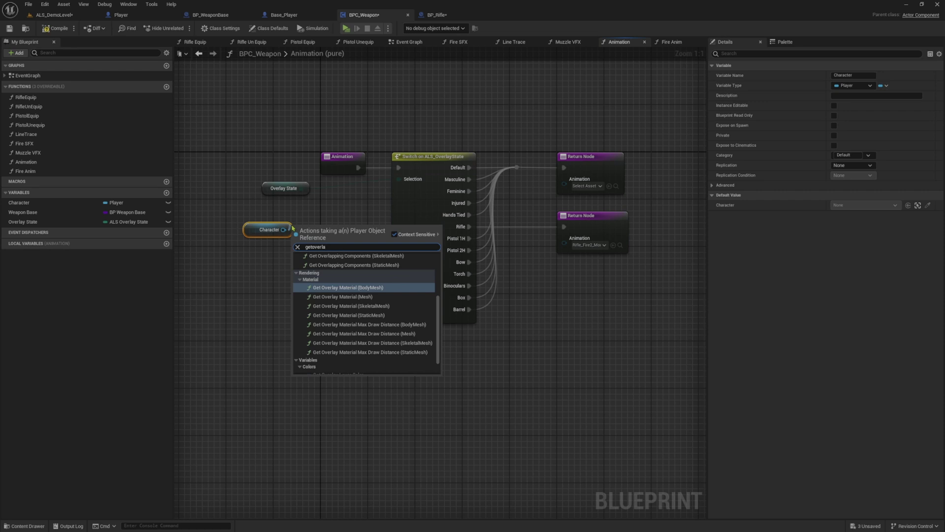
type("ys")
key("Return")
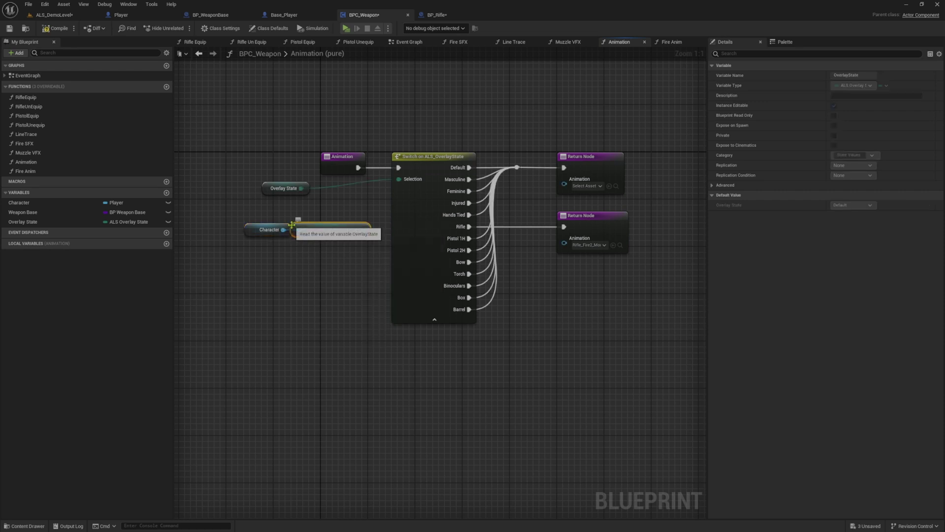
left_click_drag(364, 229, 396, 183)
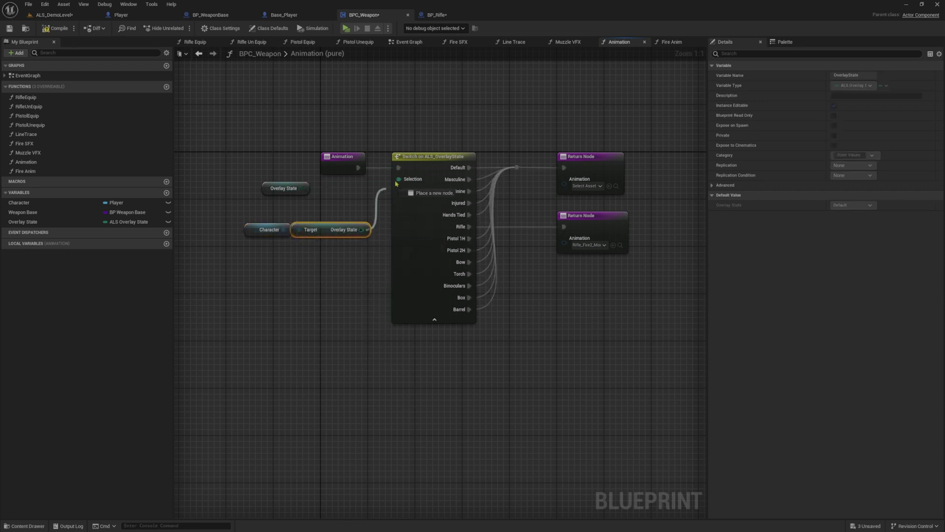
left_click(281, 189)
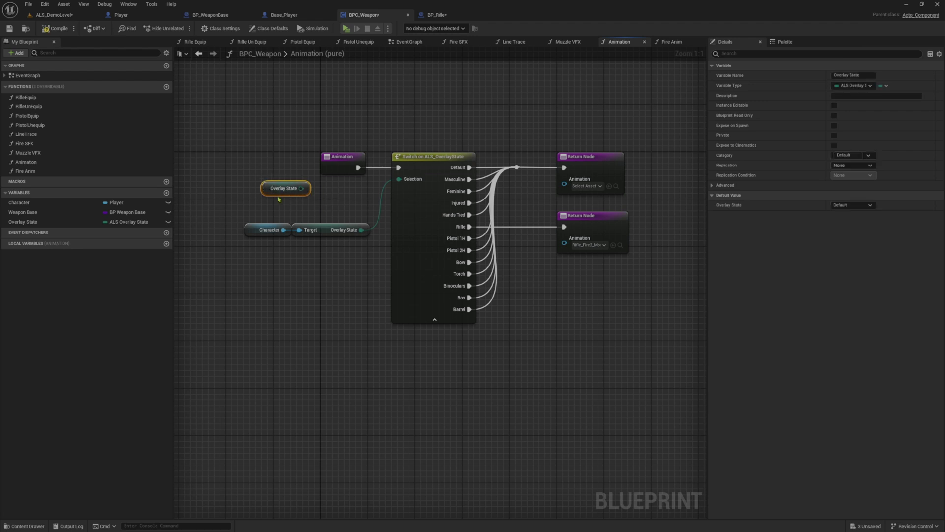
key("Delete")
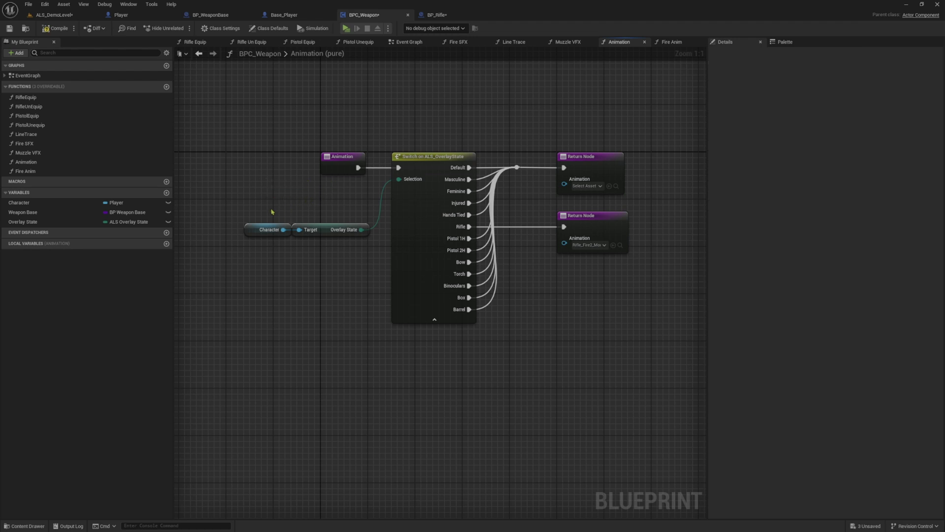
- Move the Character and Target nodes up and straighten the Selection wire
left_click_drag(256, 227, 243, 226)
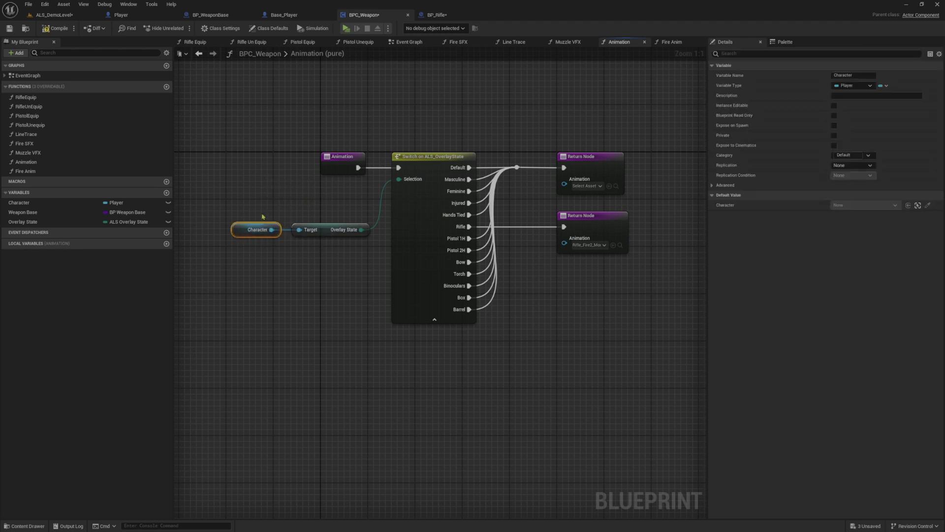
left_click(323, 232, "shift")
mouse_move(325, 229)
left_mouse_down()
mouse_move(339, 179)
mouse_move(209, 166)
left_mouse_up()
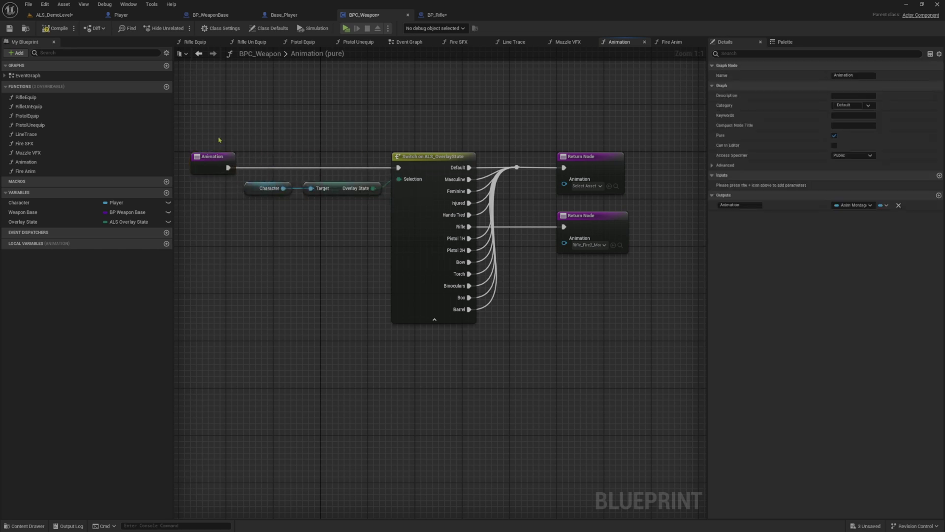
left_click_drag(185, 127, 415, 199)
key("q")
left_click(369, 148)
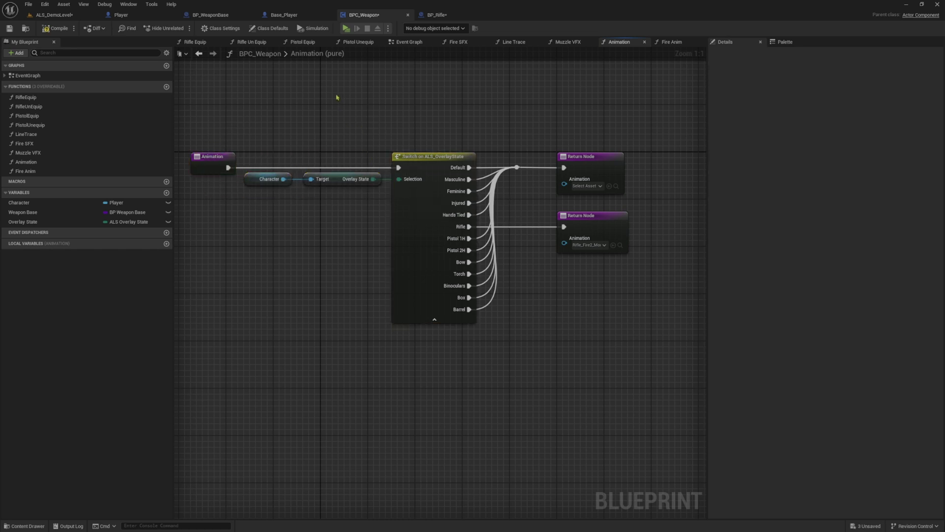
left_click(346, 28)
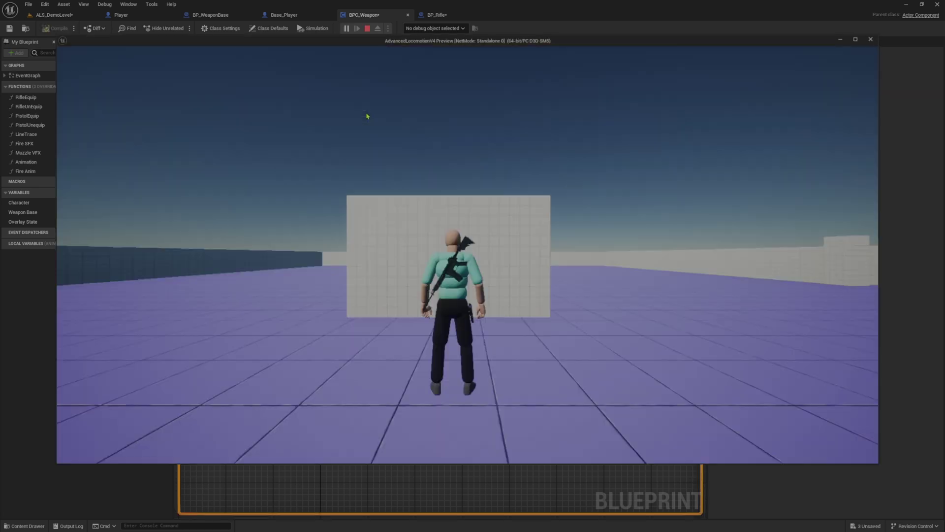
key("1")
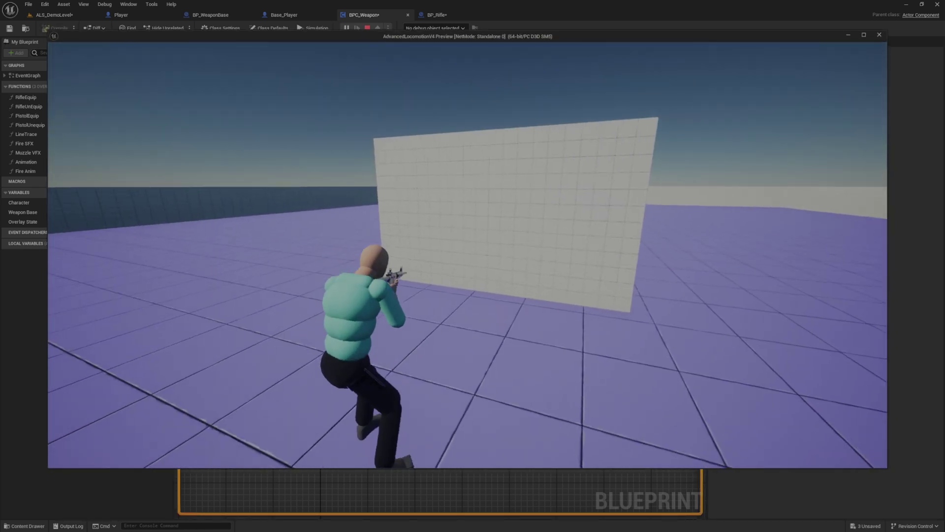
left_click(468, 254)
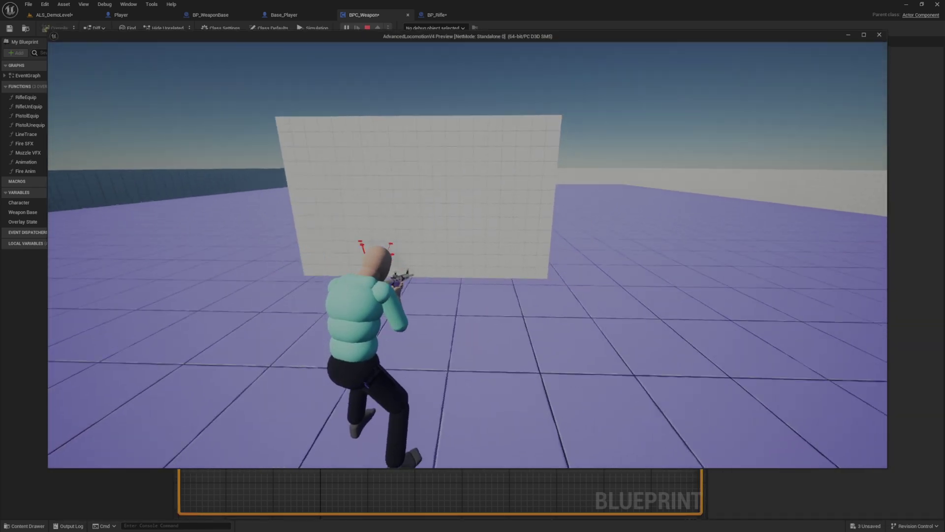
left_click(468, 254)
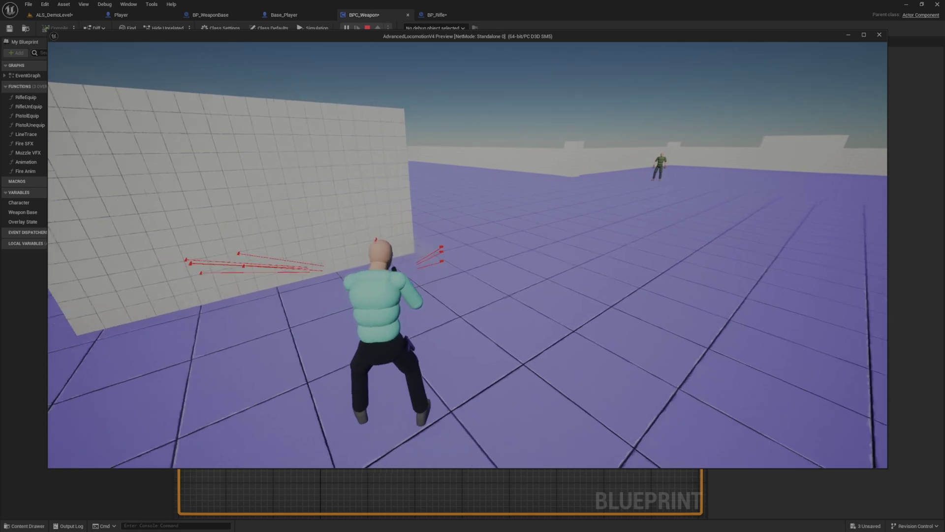
key("Escape")
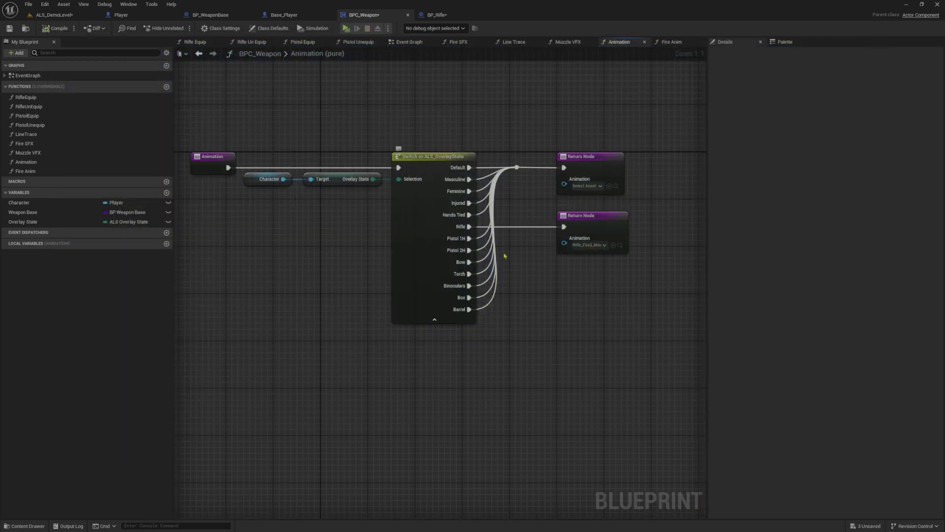
- Set the second Return Node's Animation montage to None
right_click_drag(505, 255, 462, 258)
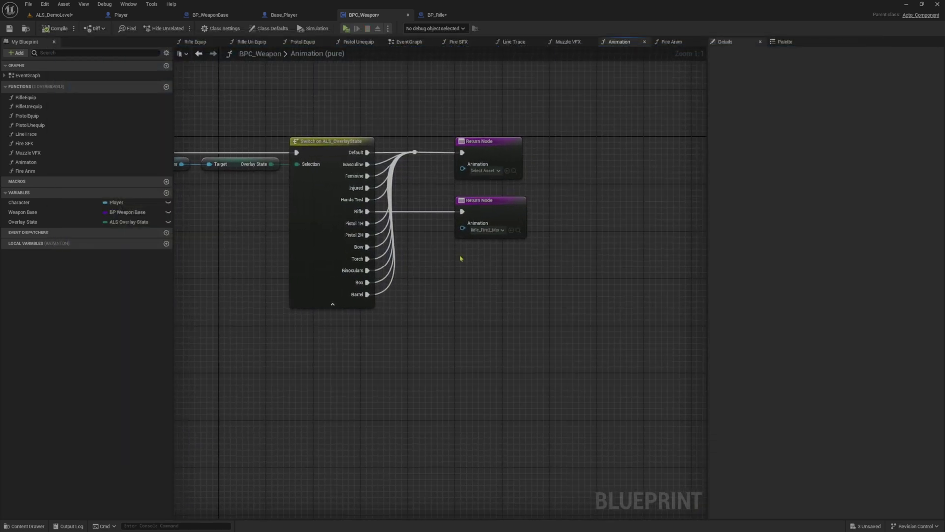
left_click(500, 230)
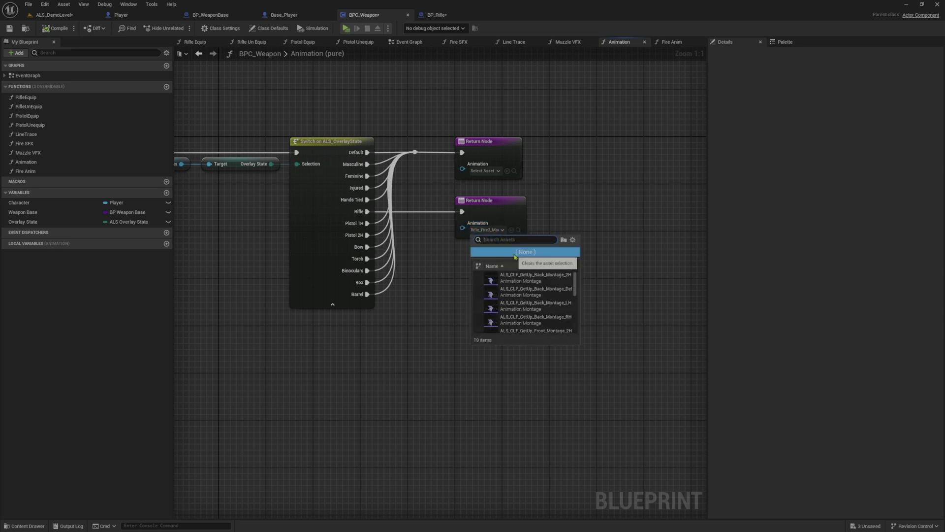
left_click(515, 253)
right_click_drag(443, 264, 429, 247)
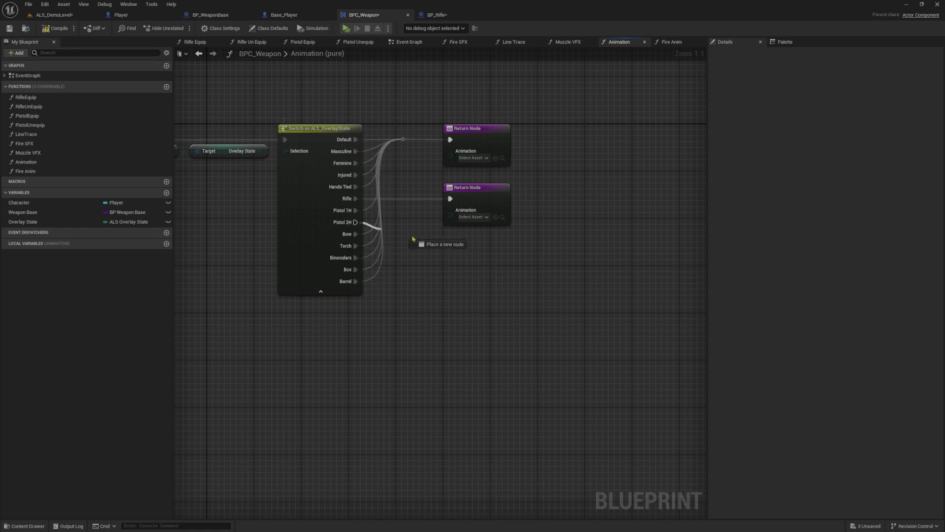
- Add a third Return Node from the Pistol 2H case, routed through a reroute point
left_click_drag(355, 222, 442, 245)
type("ret")
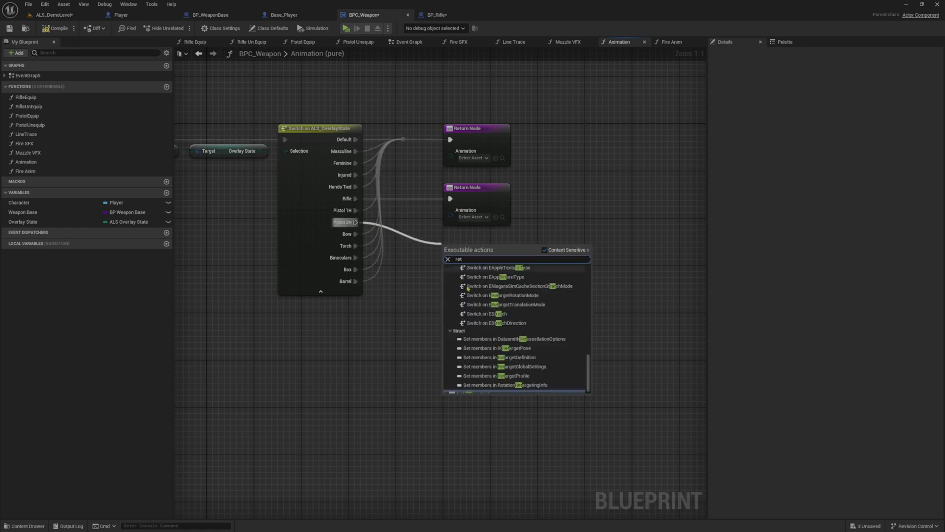
type("urn")
left_click(485, 386)
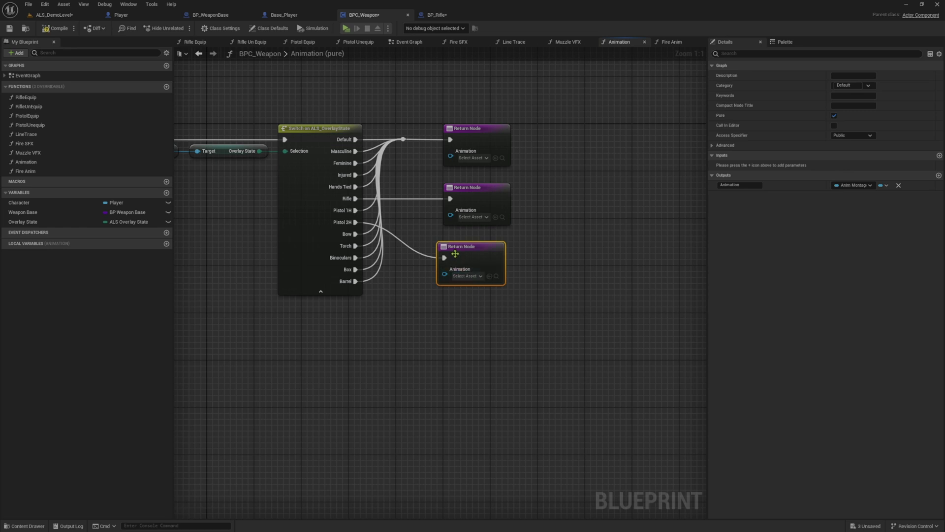
left_click_drag(455, 254, 468, 253)
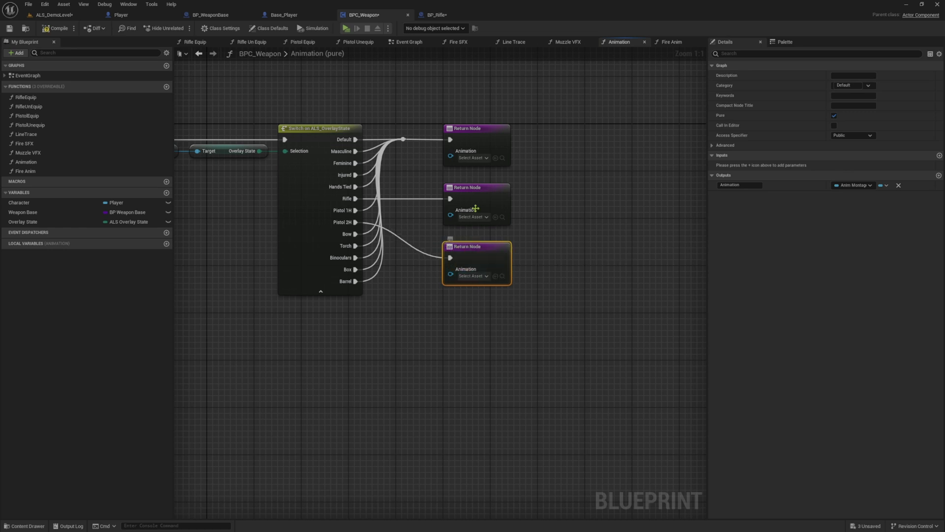
double_click(429, 254)
left_click_drag(430, 254, 416, 265)
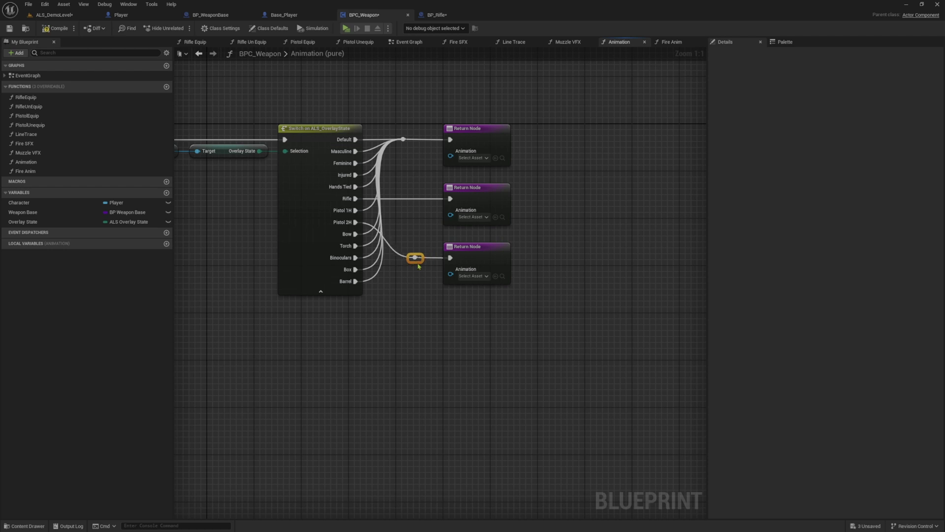
mouse_move(411, 272)
right_mouse_down()
mouse_move(465, 302)
mouse_move(541, 278)
right_mouse_up()
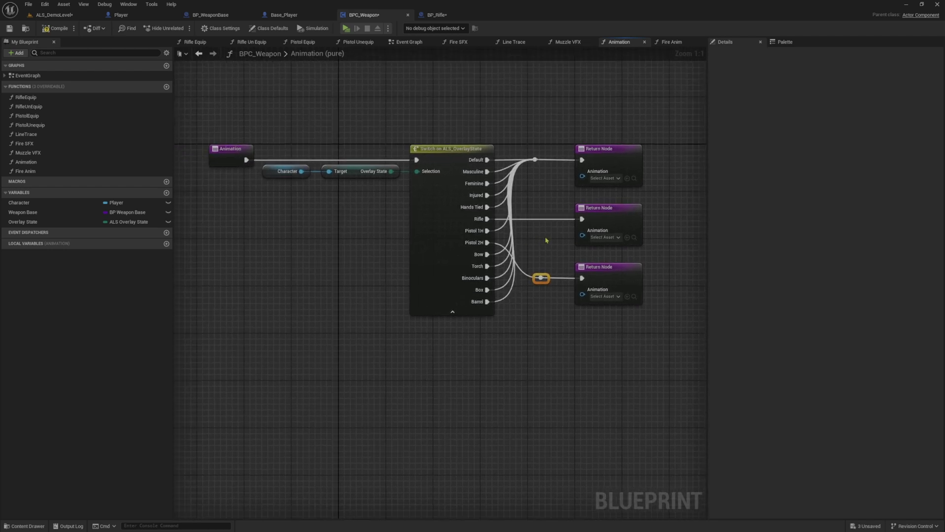
- Wire the second and third Return Nodes' Animation pins to new entry inputs, with reroute points
left_click_drag(578, 237, 229, 162)
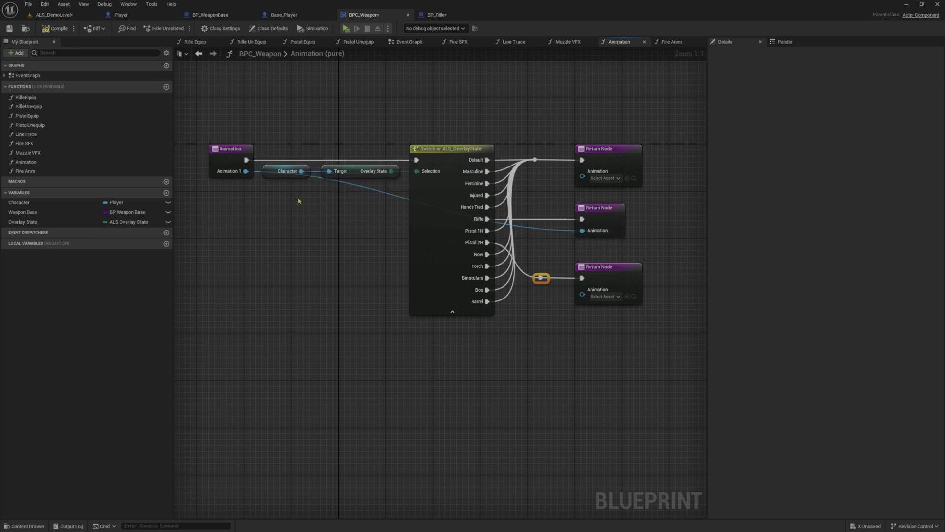
double_click(398, 199)
left_click_drag(400, 201, 322, 239)
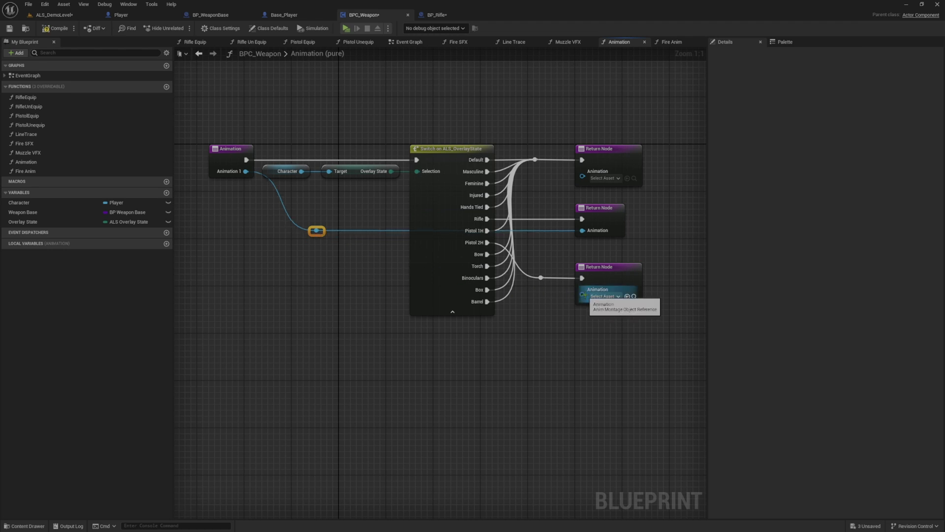
left_click_drag(583, 294, 225, 161)
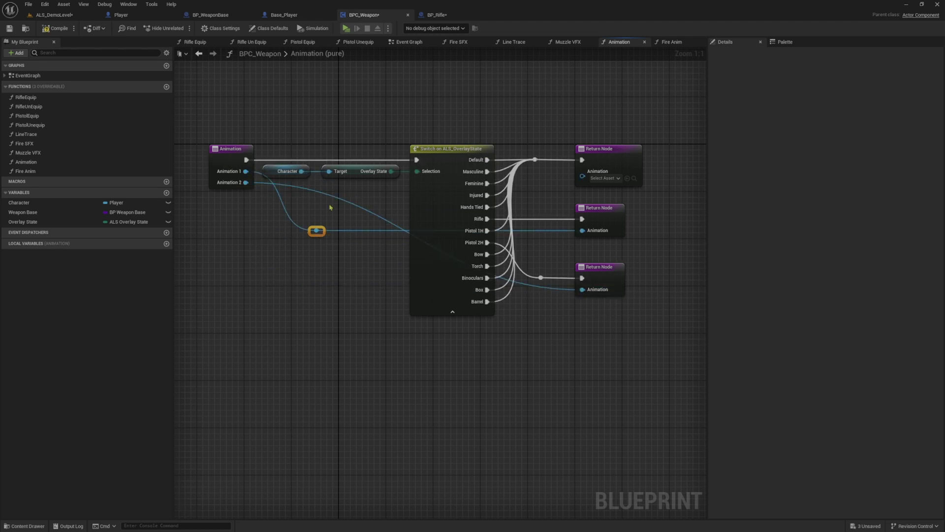
double_click(554, 287)
left_click_drag(558, 290, 335, 294)
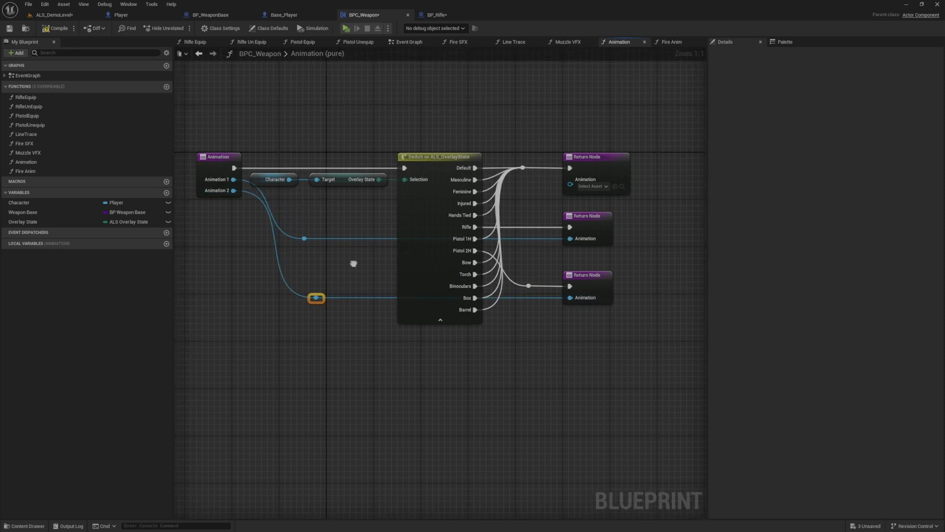
right_click_drag(351, 254, 321, 291)
- Rename the entry node's new inputs to Rifle and Pistol in Details
left_click(192, 192)
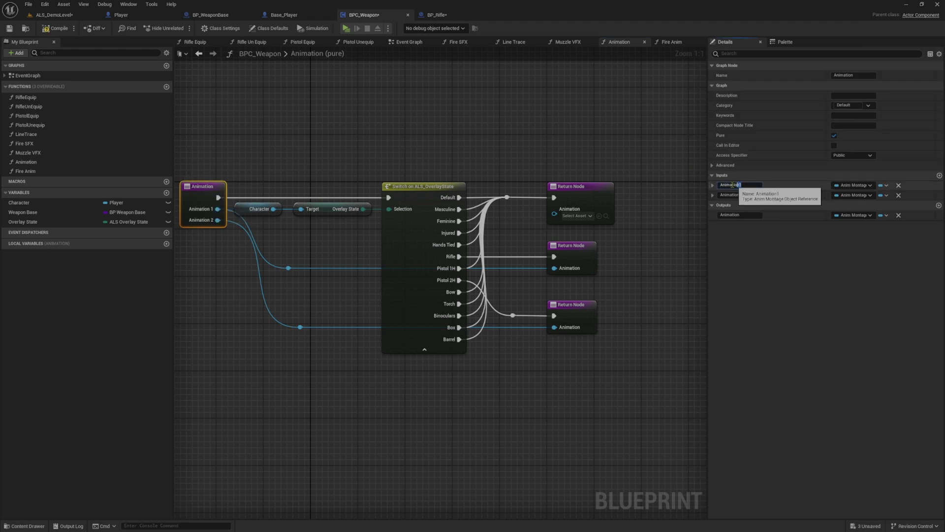
left_click(749, 185)
type("Rifle")
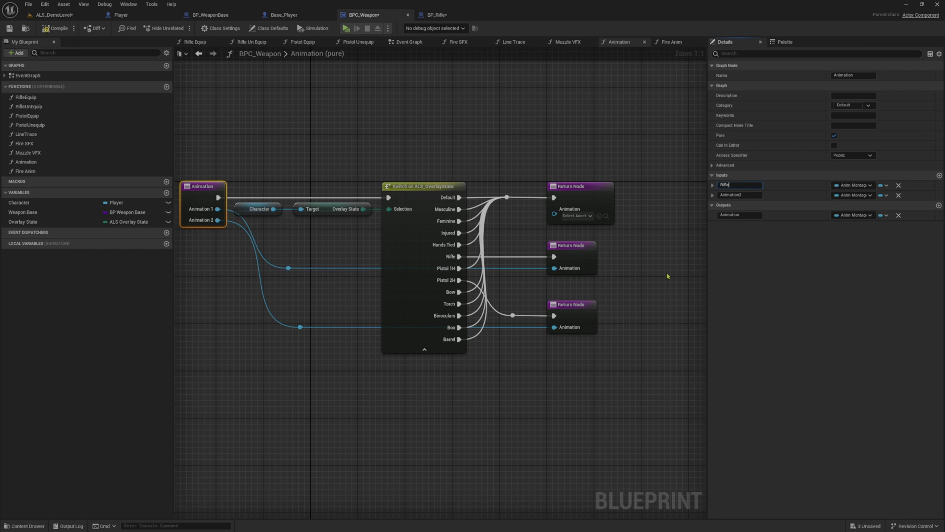
left_click(733, 195)
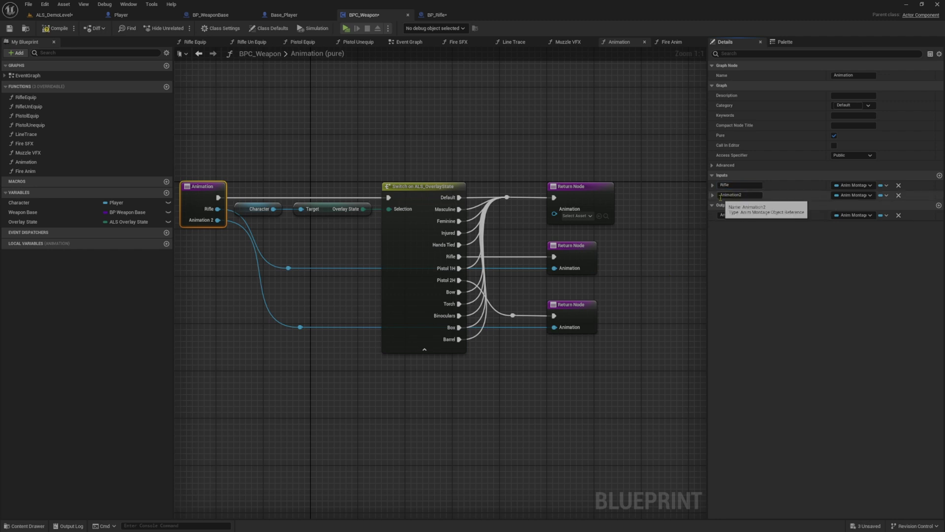
left_click(731, 195)
type("Pistol")
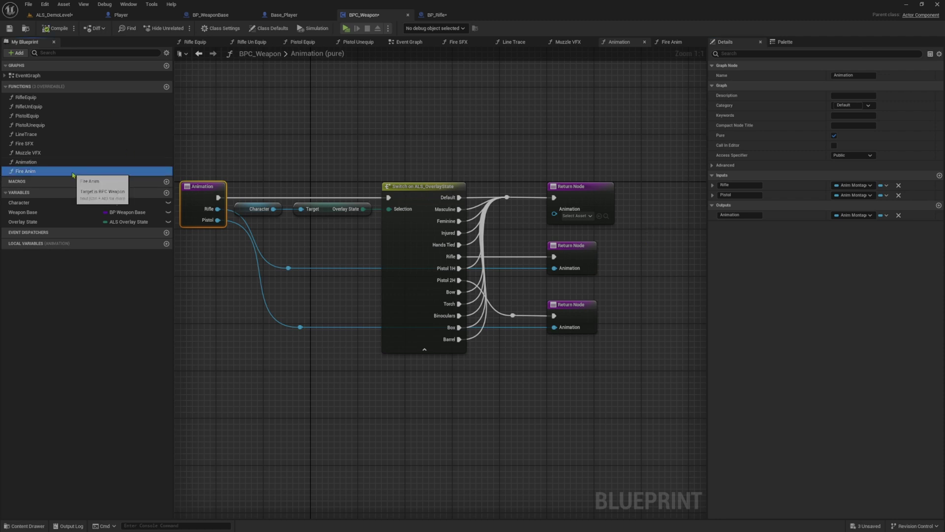
- In Fire Anim, create Rifle and Pistol inputs feeding the Animation node's matching pins
double_click(25, 170)
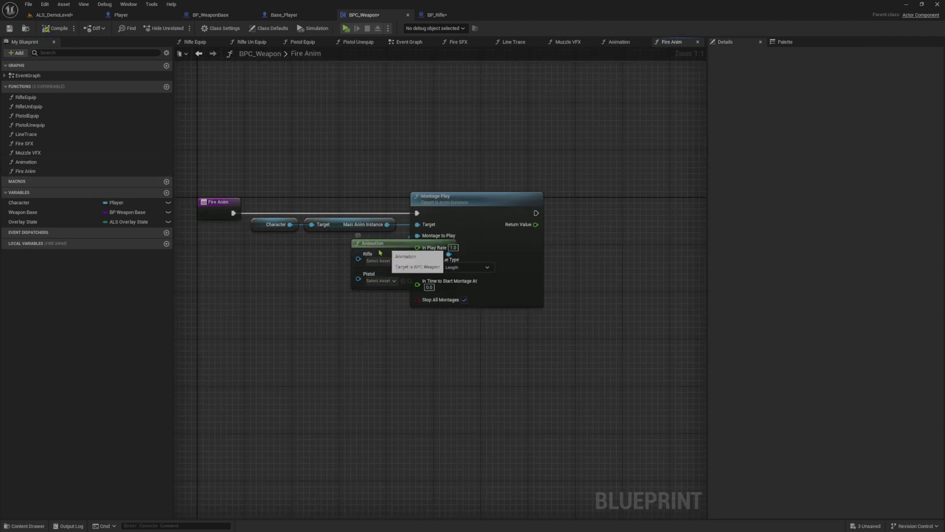
mouse_move(389, 251)
left_mouse_down()
mouse_move(311, 257)
mouse_move(324, 257)
left_mouse_up()
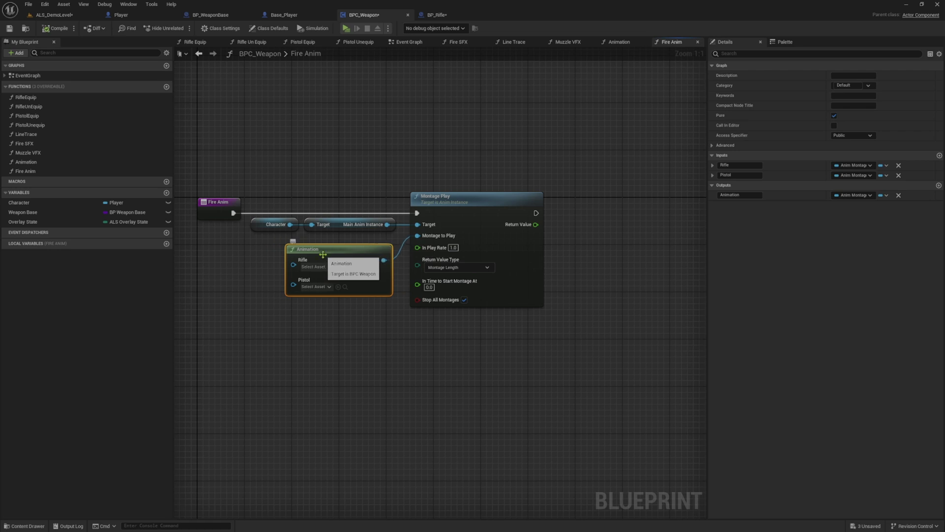
right_click_drag(323, 254, 379, 240)
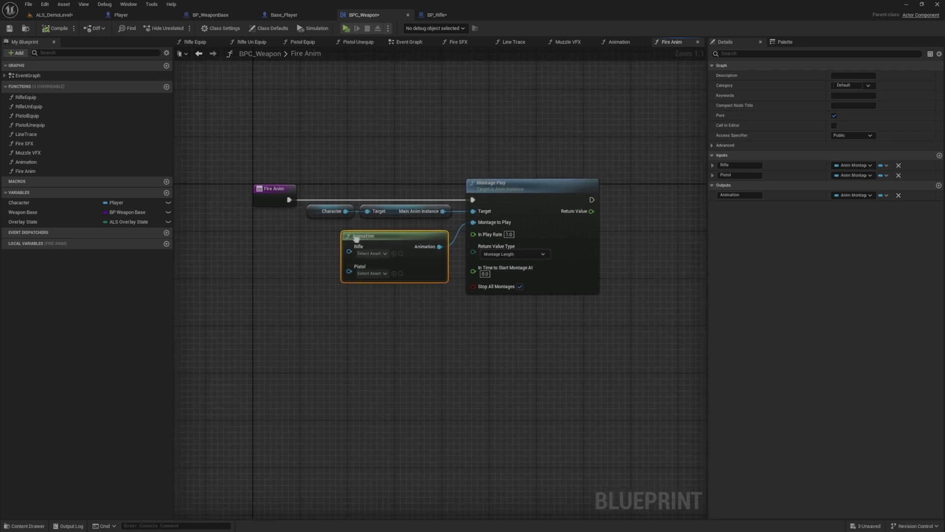
left_click_drag(349, 251, 281, 204)
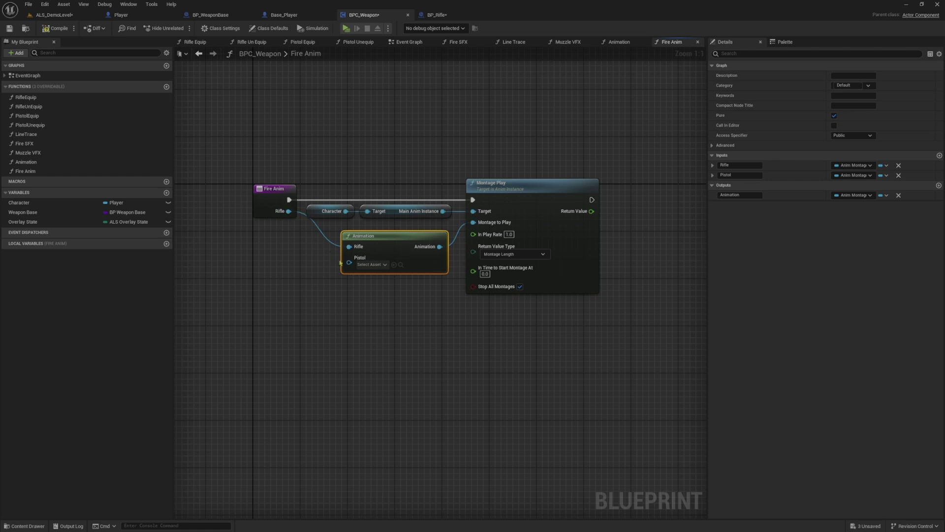
mouse_move(349, 262)
left_mouse_down()
mouse_move(277, 241)
mouse_move(279, 205)
left_mouse_up()
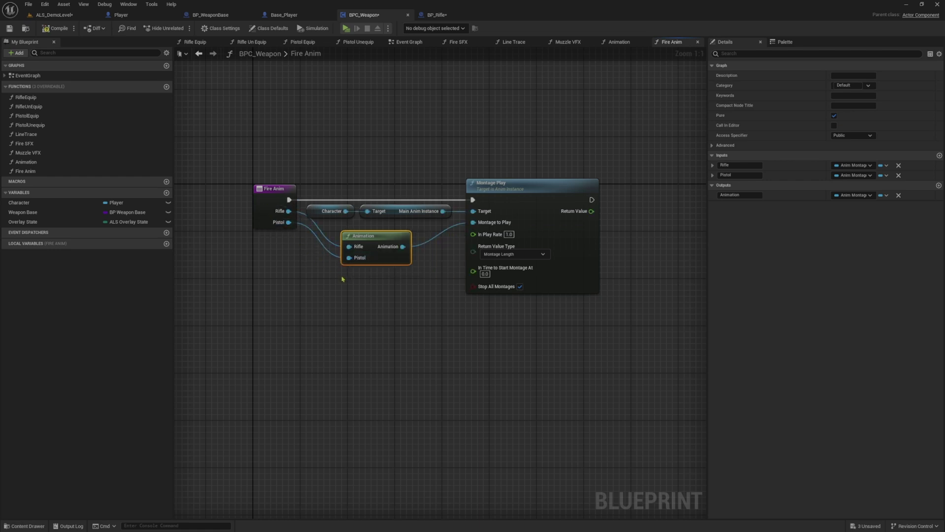
mouse_move(348, 276)
right_mouse_down()
mouse_move(291, 317)
mouse_move(333, 319)
right_mouse_up()
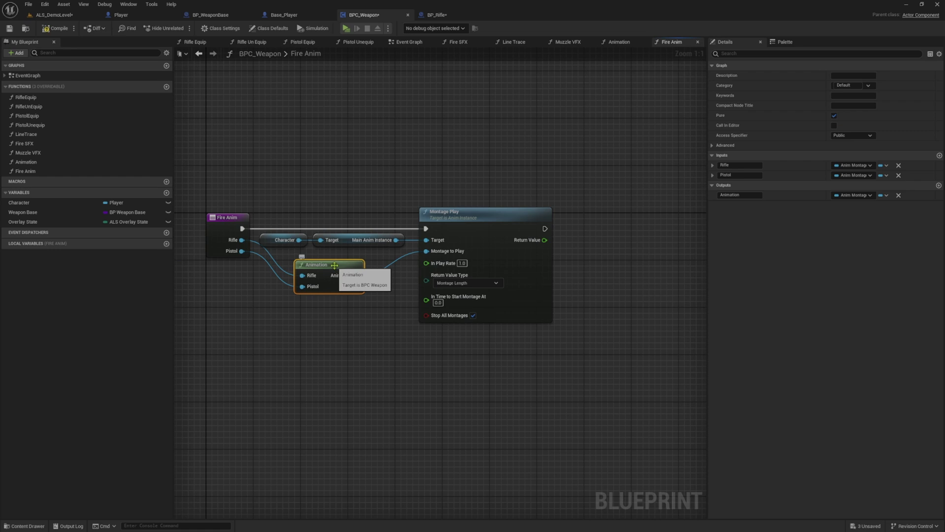
- Move the Animation node right and add reroute points on the Rifle and Pistol wires
left_click_drag(335, 265, 378, 261)
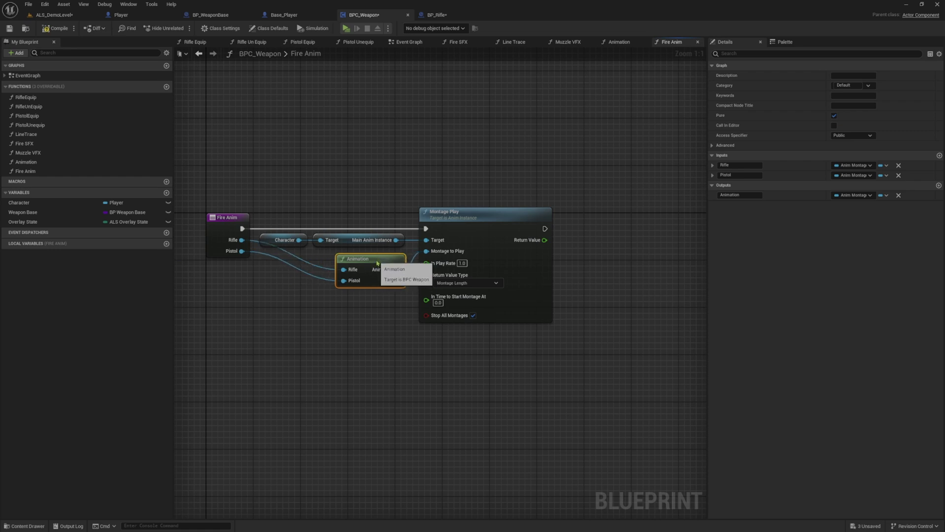
double_click(316, 281)
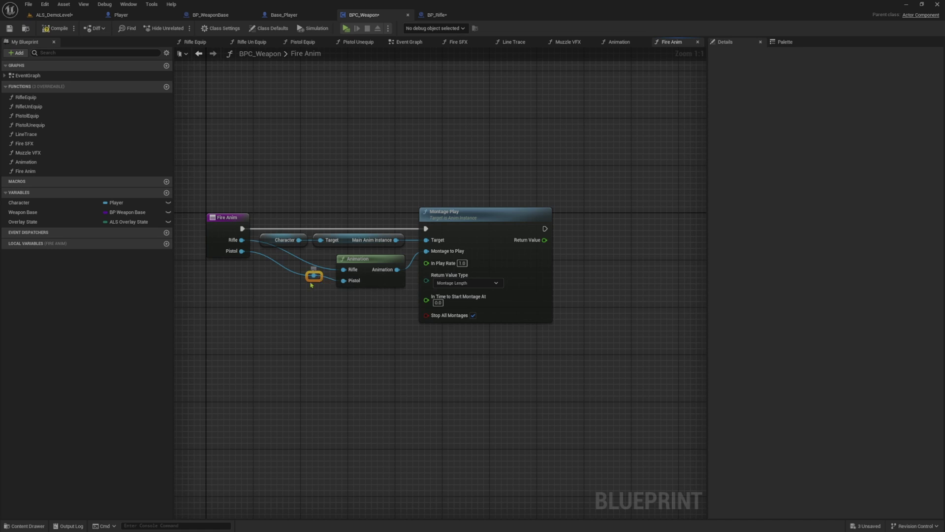
left_click_drag(317, 282, 278, 285)
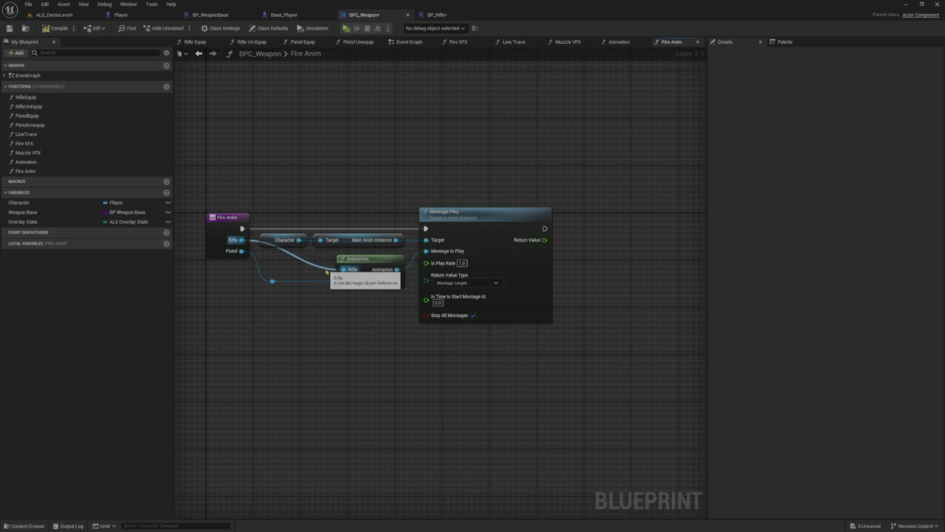
double_click(319, 269)
left_click_drag(319, 270, 293, 276)
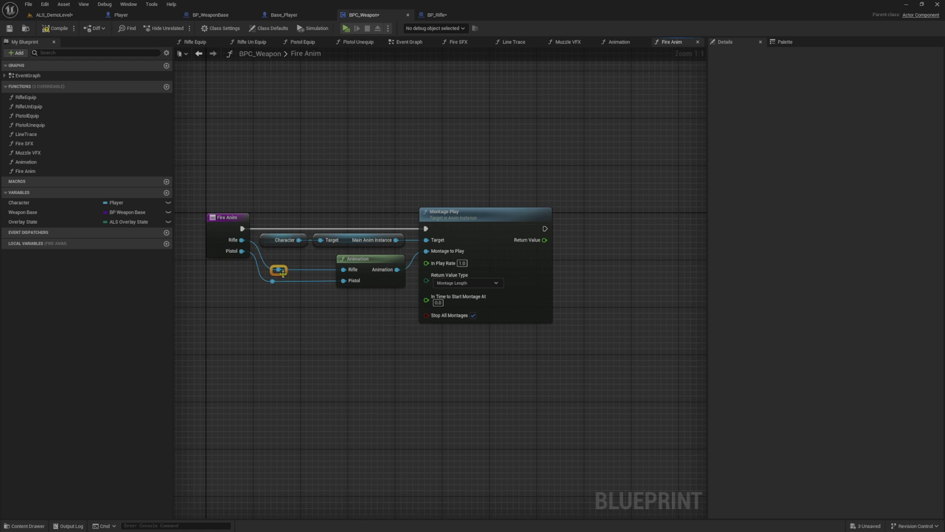
left_click_drag(366, 294, 269, 266)
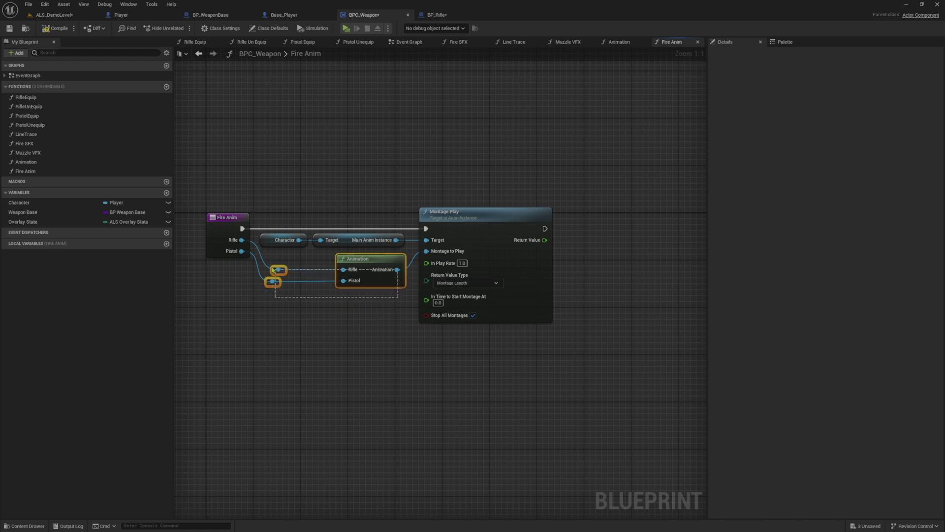
left_click(320, 306)
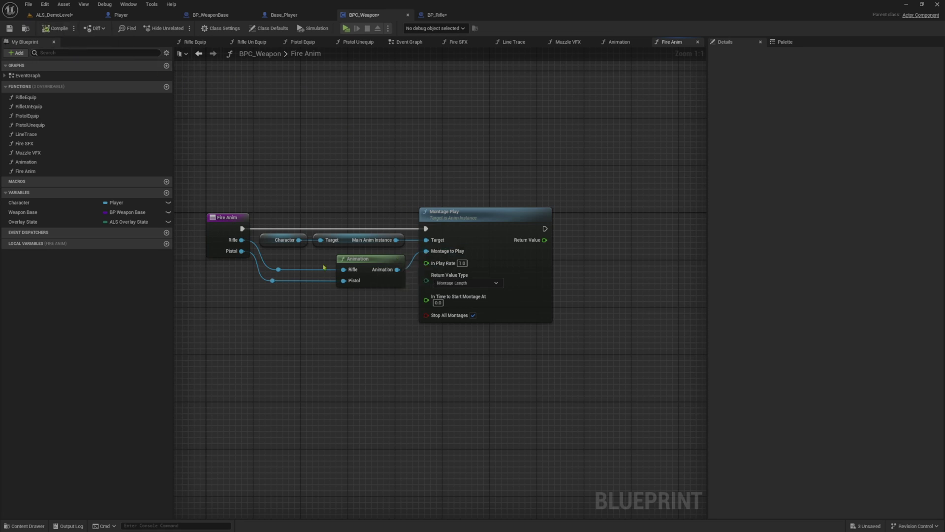
- In BP_Rifle, set Fire Anim's Rifle input to Rifle_Fire2_Montage and start a play test
left_click(435, 15)
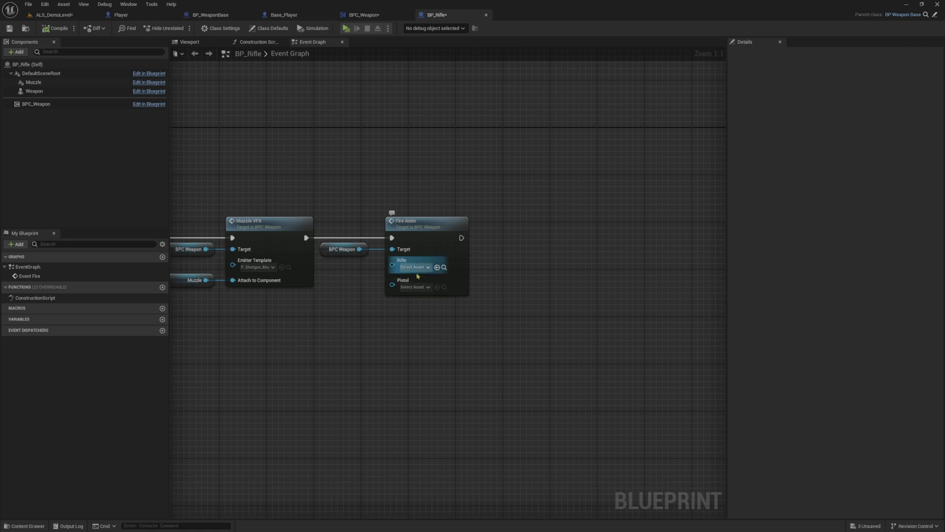
left_click(426, 268)
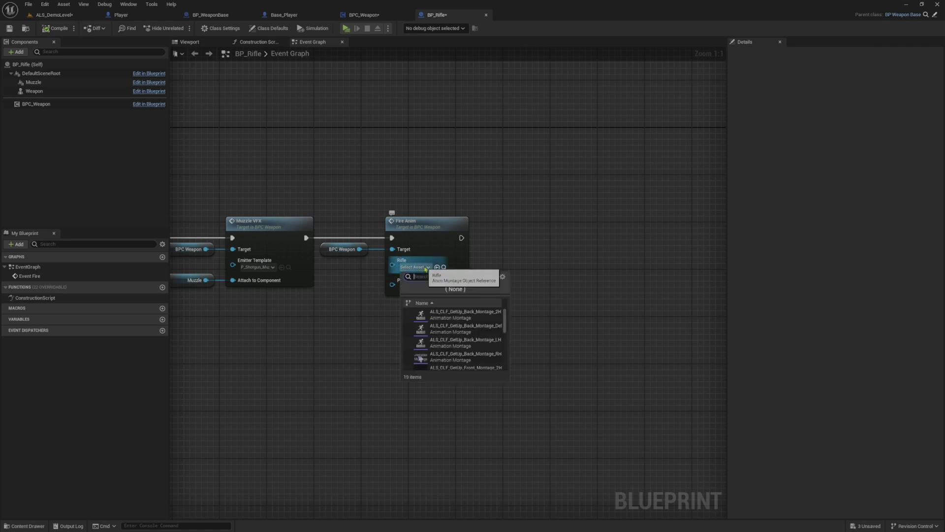
type("rifle")
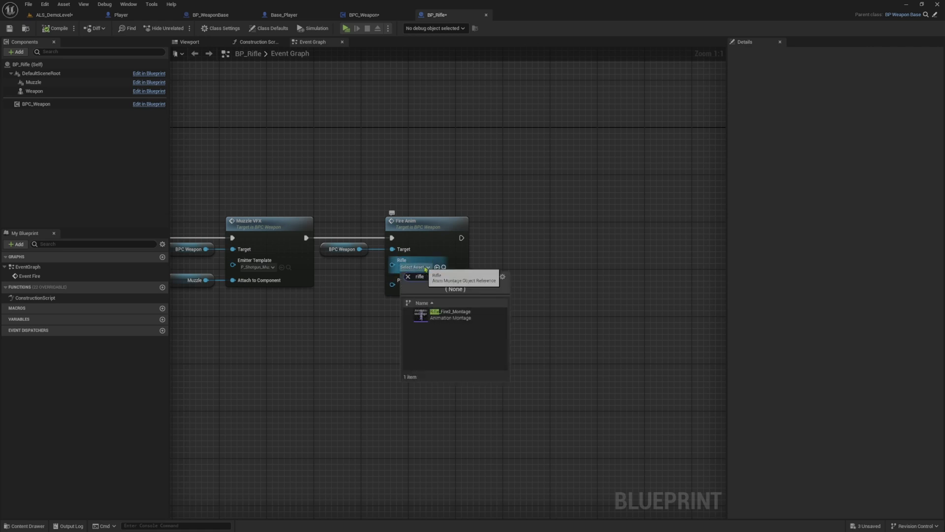
left_click(446, 316)
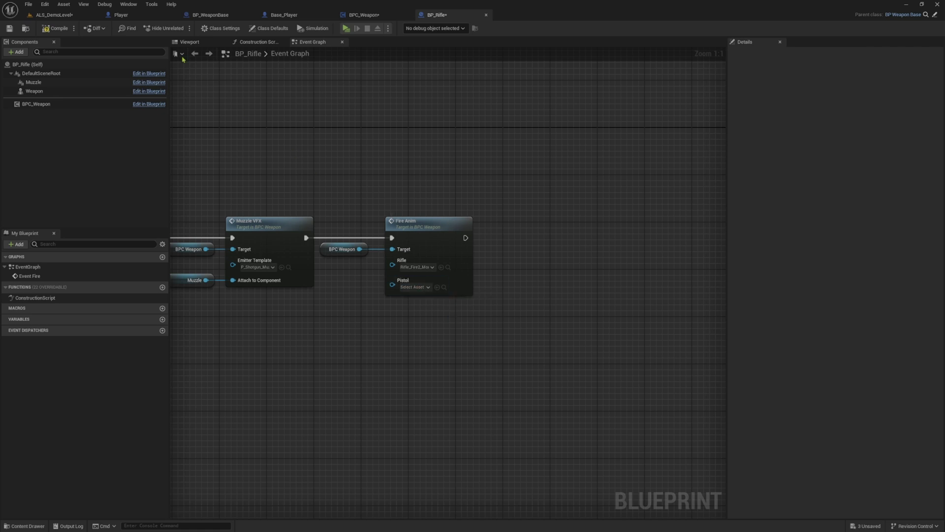
left_click(347, 29)
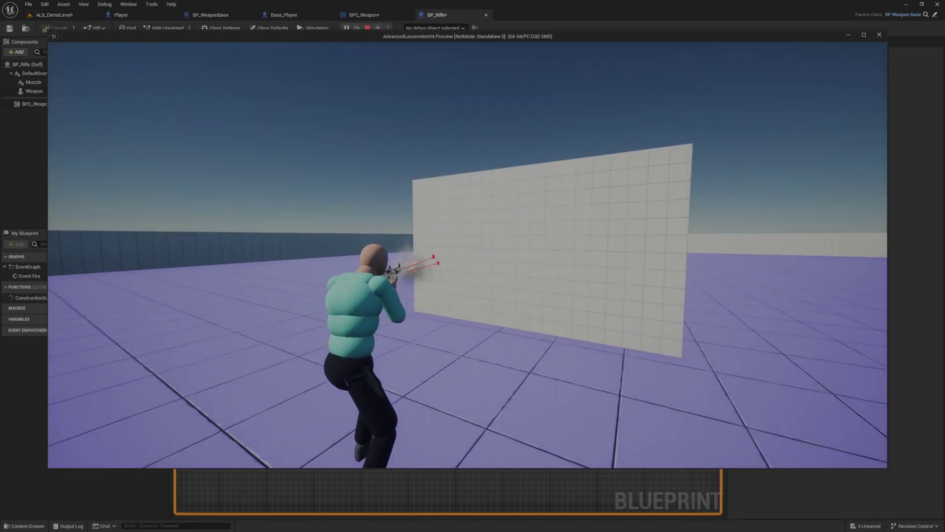
left_click(467, 255)
left_click(468, 254)
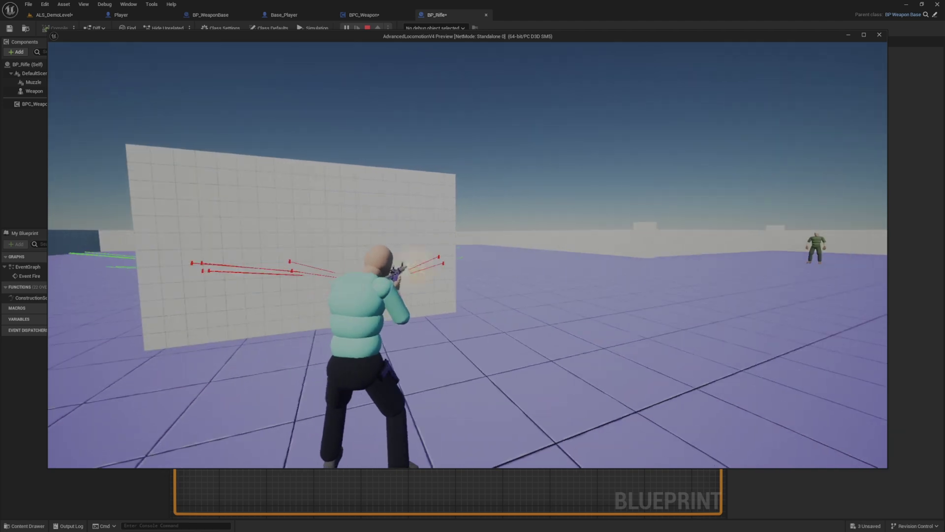
left_click(467, 255)
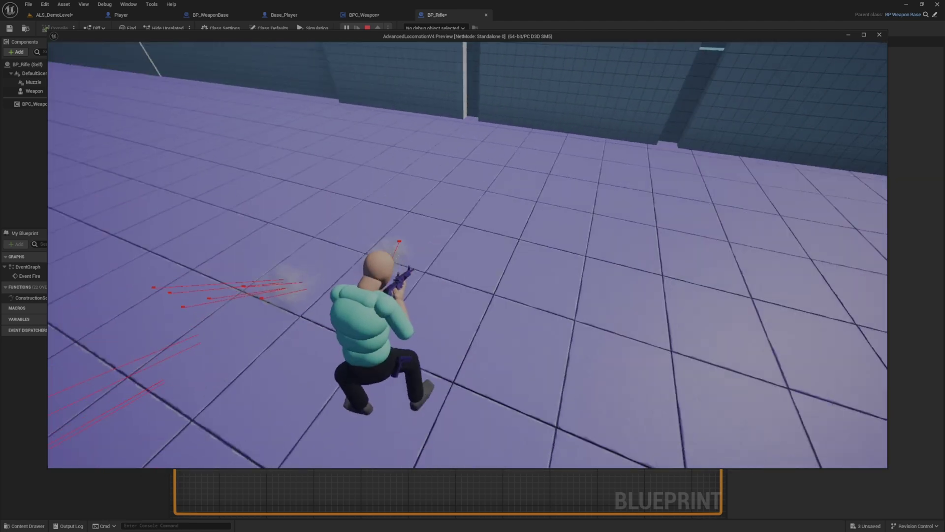
left_click(467, 255)
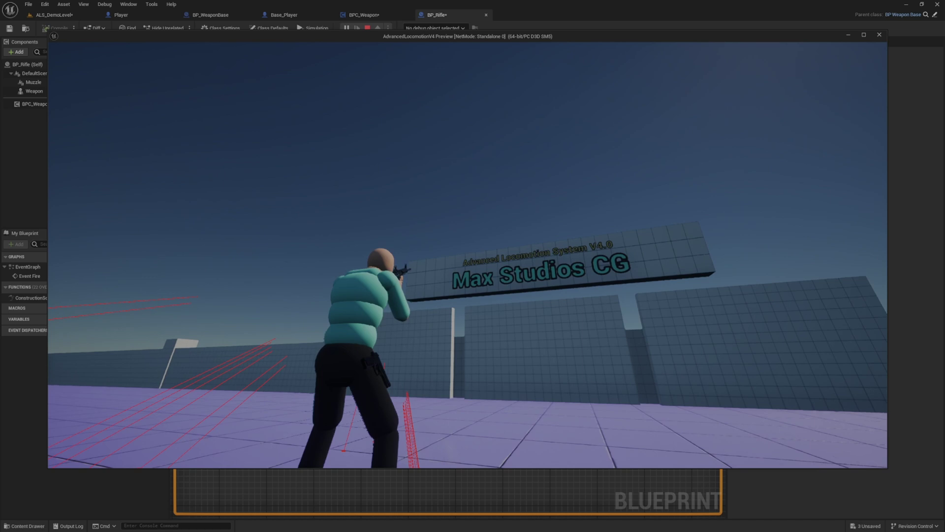
left_click(468, 255)
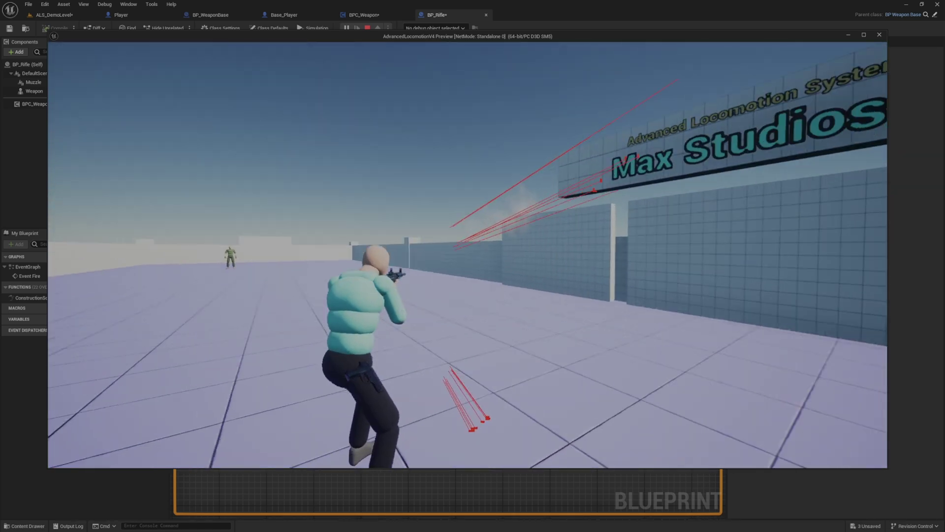
key("Escape")
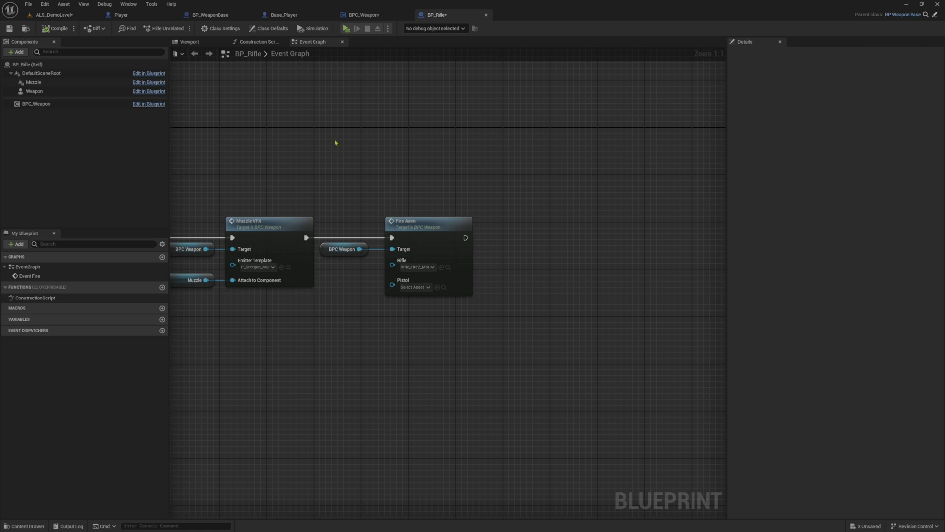
- Open the BP_Pistol blueprint from the level editor's Content Browser
left_click(71, 17)
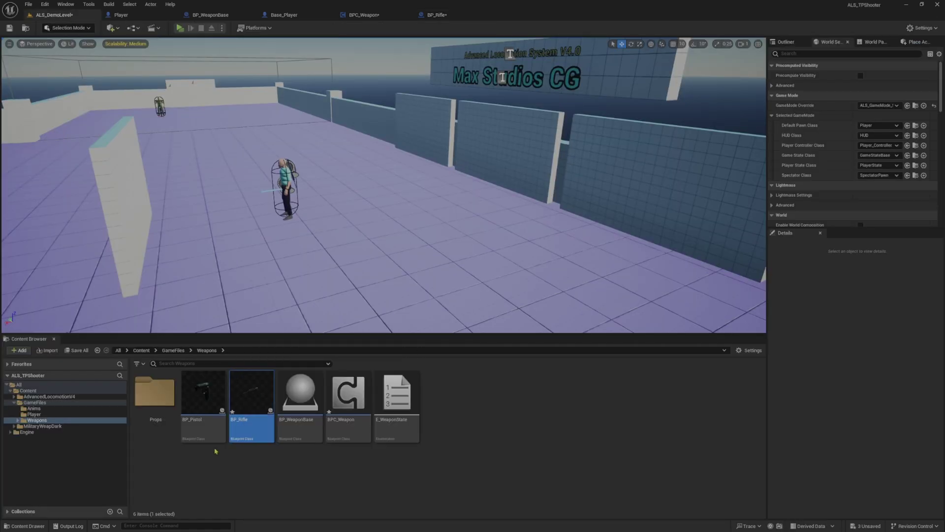
left_click(207, 423)
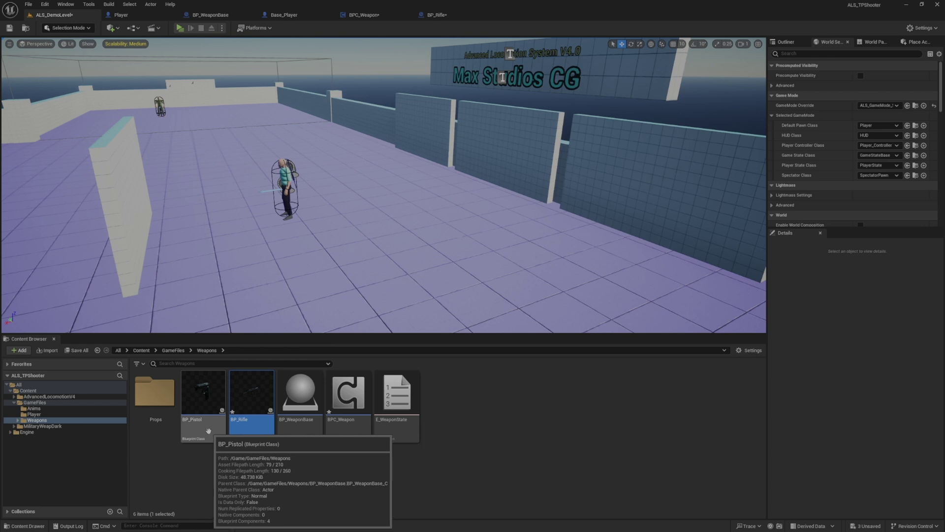
double_click(208, 424)
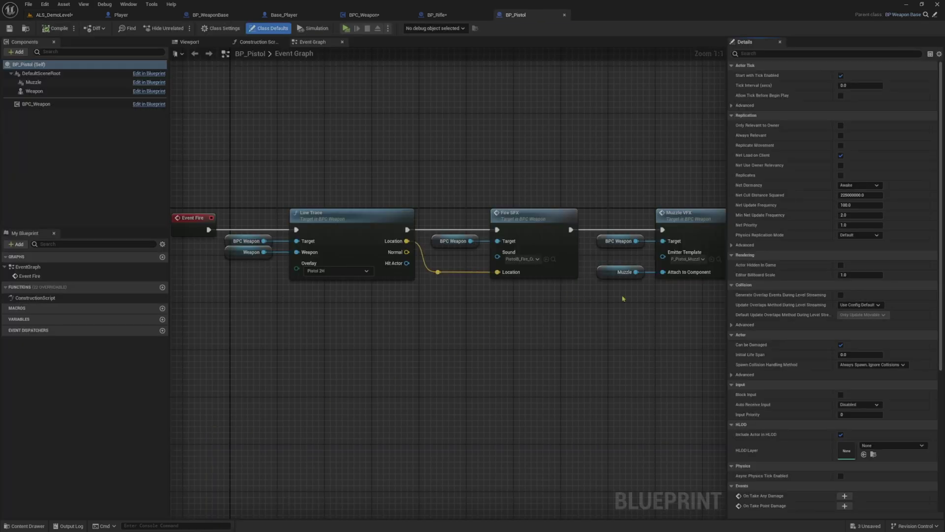
- Add a BPC_Weapon Fire Anim call aligned after Muzzle VFX, then return to the level editor
right_click_drag(622, 298, 405, 296)
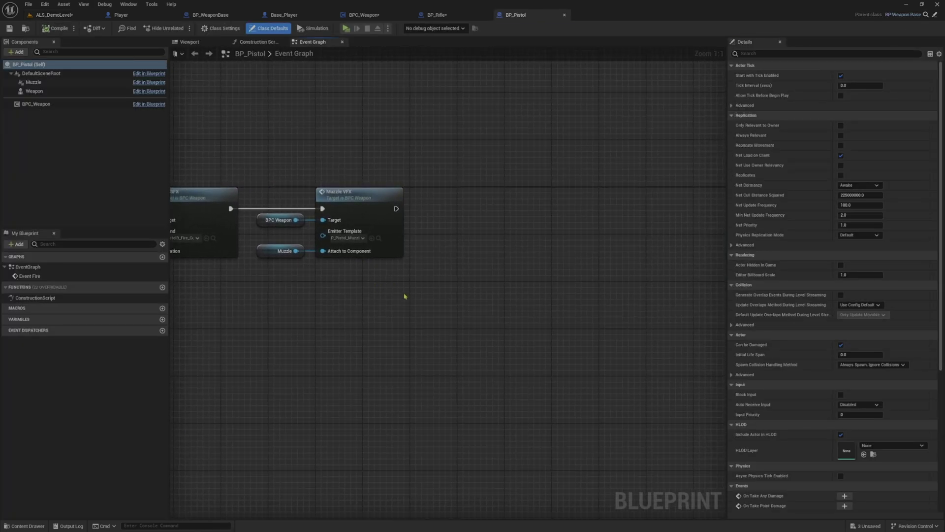
left_click(49, 104)
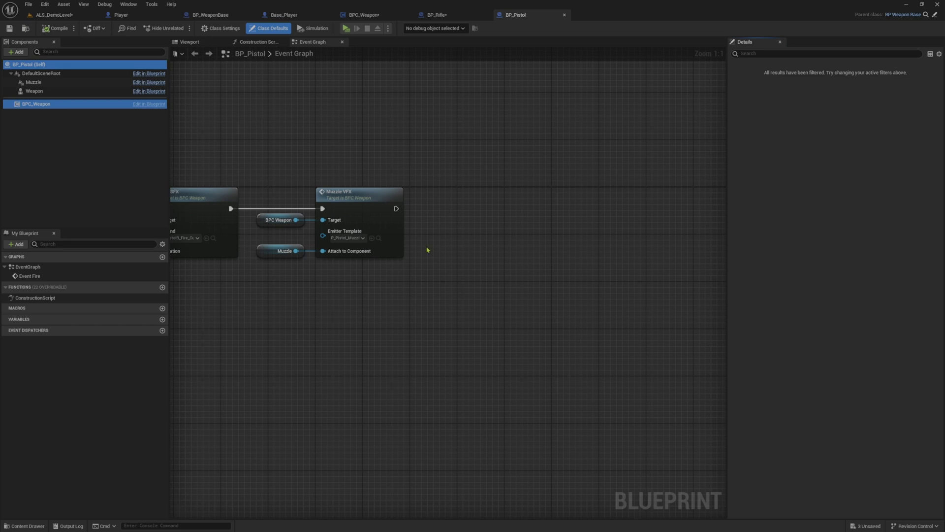
mouse_move(49, 104)
left_mouse_down()
mouse_move(401, 193)
mouse_move(423, 239)
mouse_move(477, 217)
left_mouse_up()
type("re")
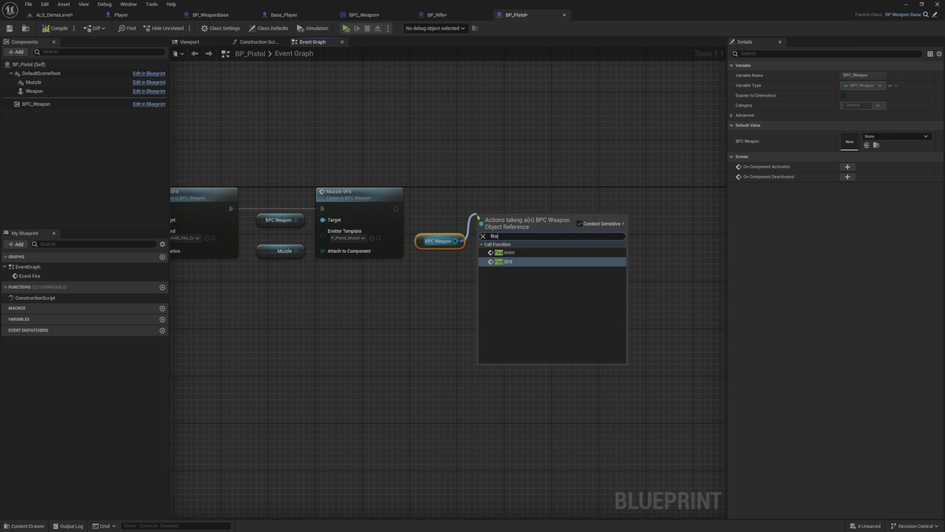
type("ani")
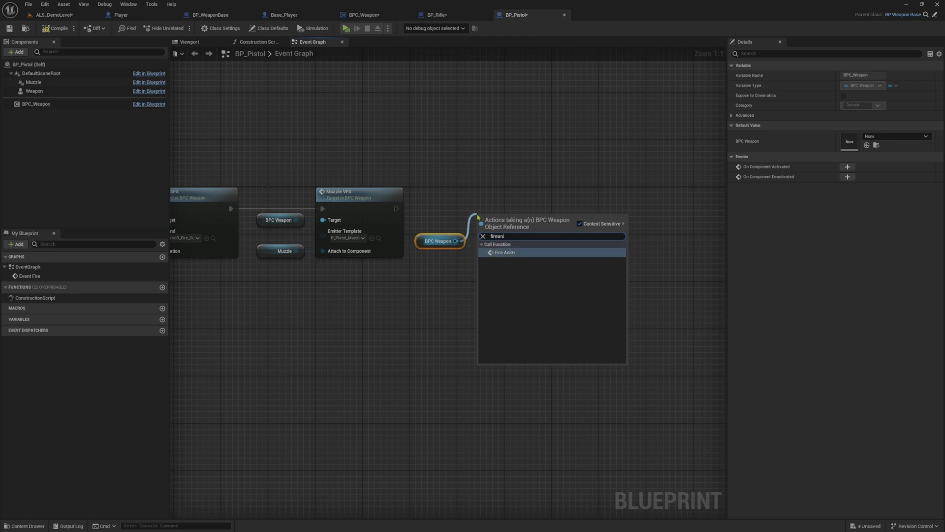
left_click(505, 252)
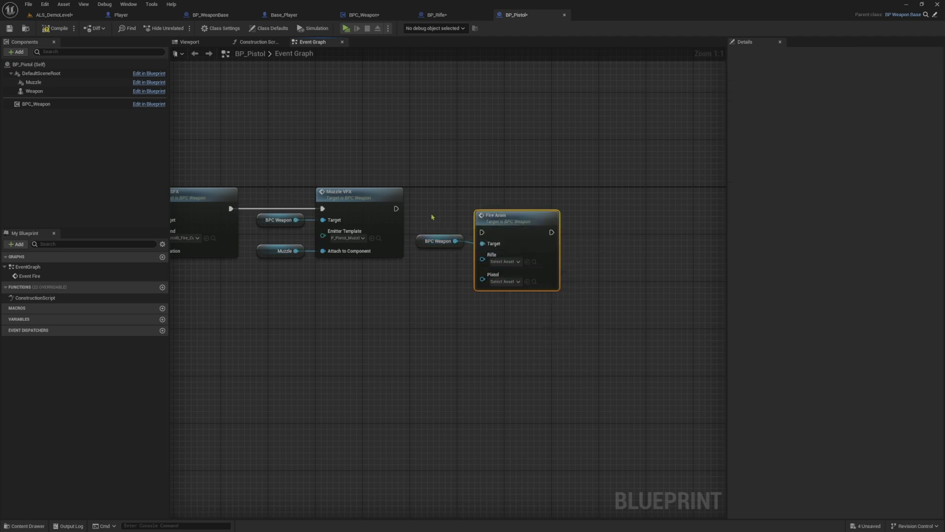
key("q")
left_click_drag(501, 226, 501, 204)
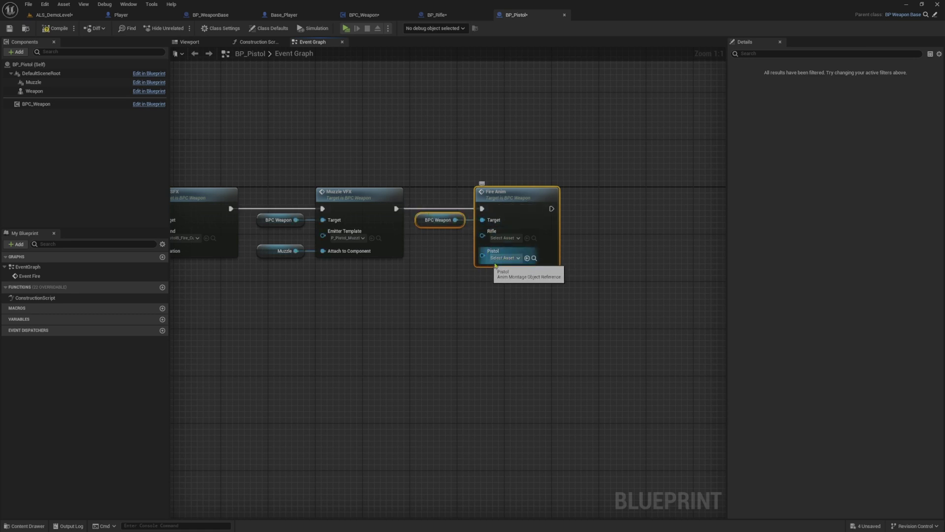
left_click(430, 265)
left_click(44, 15)
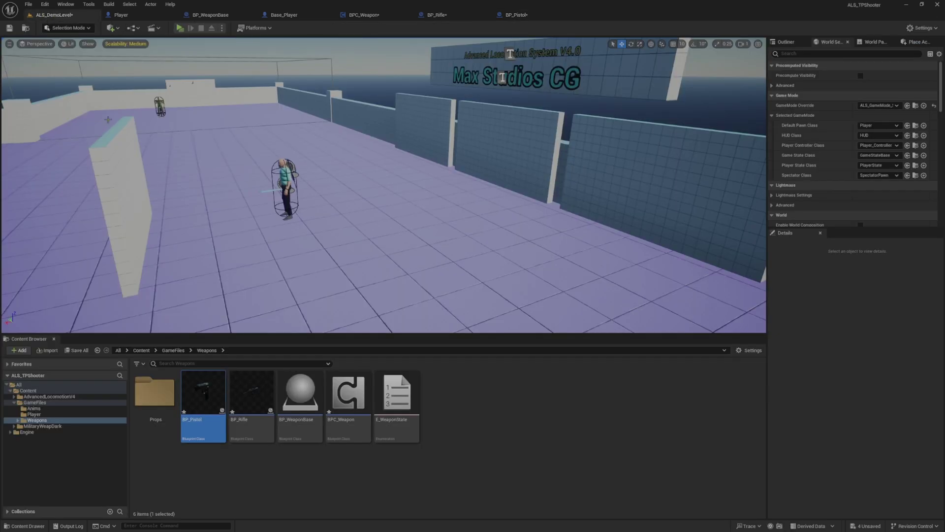
- Preview the Pistol_Fire animation from the Anims folder, orbiting around the firing character
left_click(56, 411)
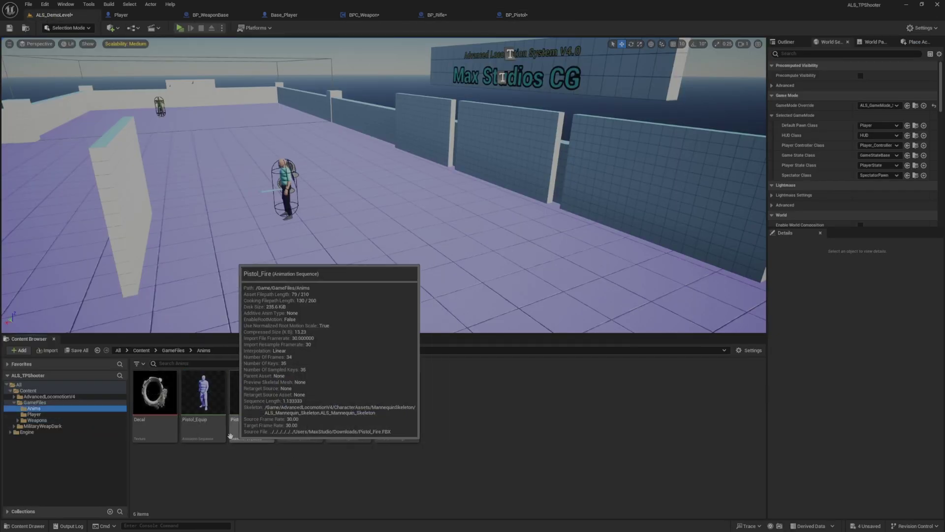
double_click(247, 422)
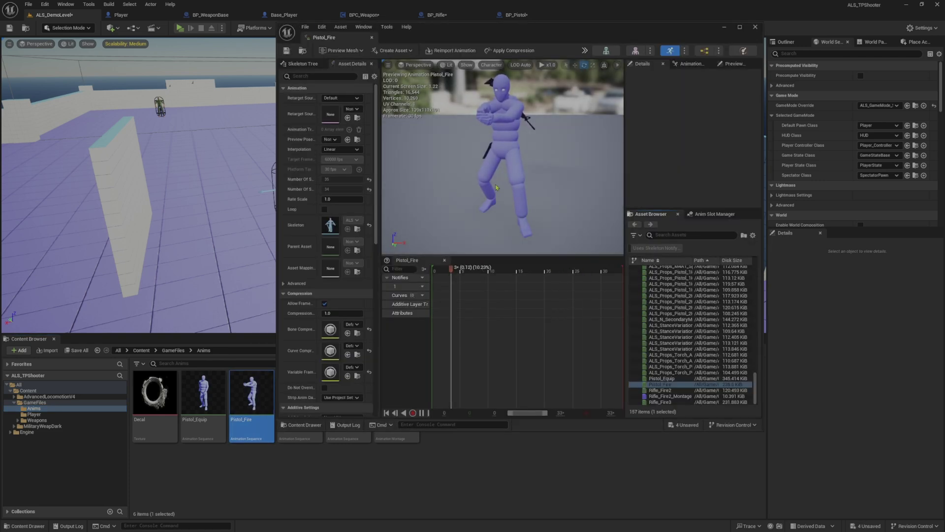
mouse_move(496, 187)
left_mouse_down()
mouse_move(541, 167)
mouse_move(492, 162)
left_mouse_up()
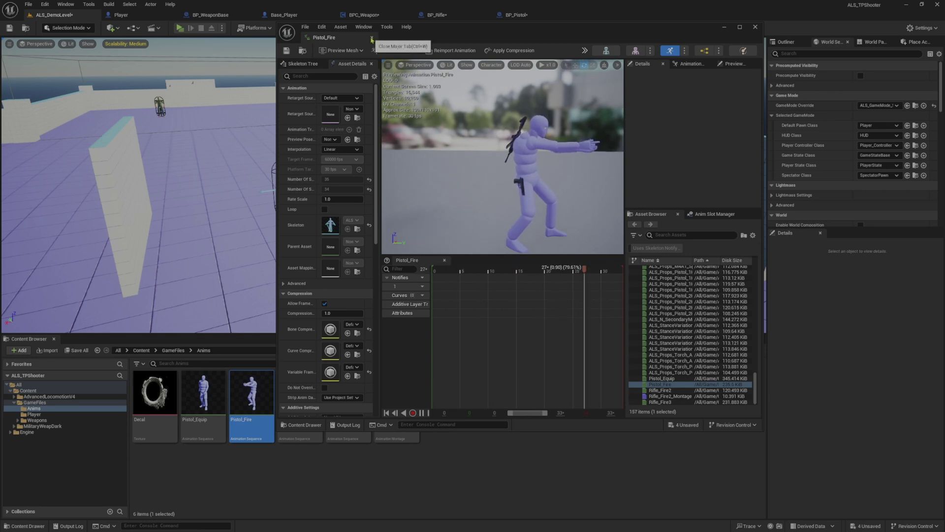
left_click(372, 37)
- Create an AnimMontage from Pistol_Fire and return to BP_Pistol's event graph
right_click(261, 399)
mouse_move(320, 208)
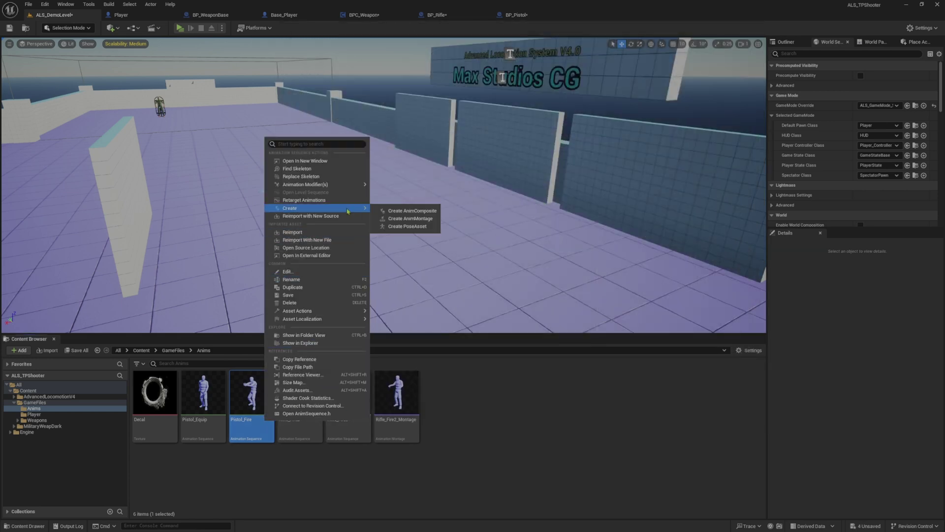
left_click(408, 225)
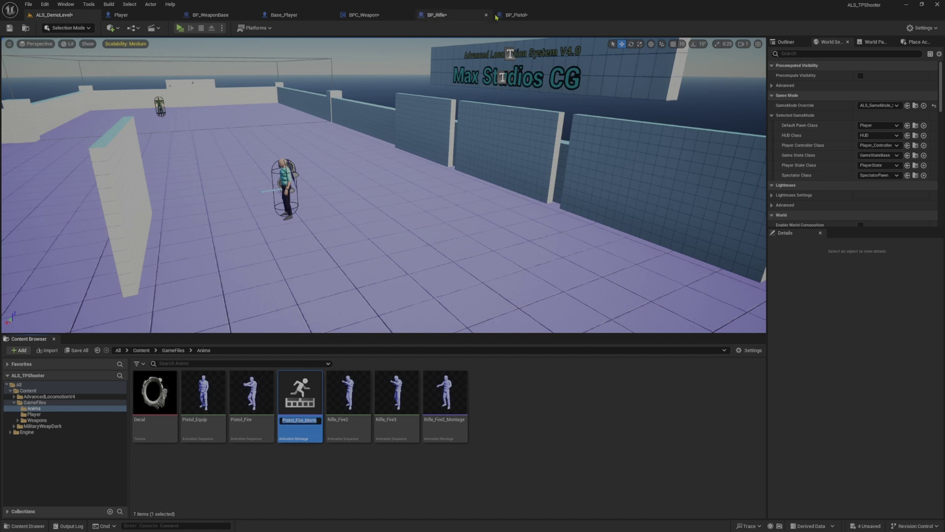
left_click(512, 15)
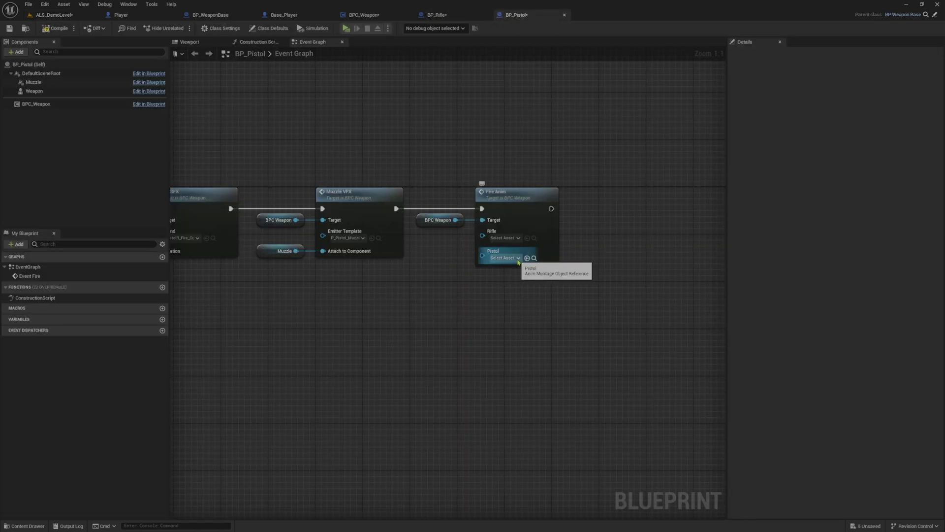
- Set the Fire Anim node's Pistol input to Pistol_Fire_Montage and start a play test
left_click(517, 258)
type("pist")
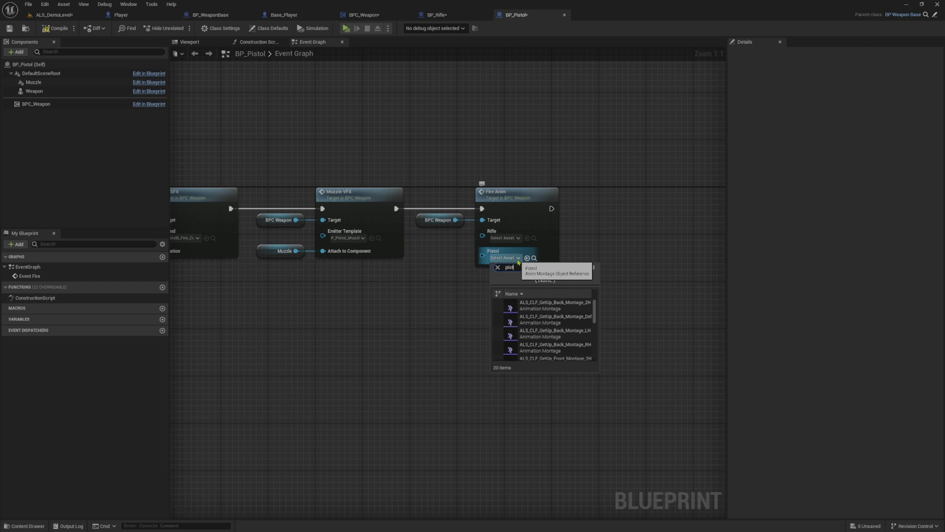
type("ol")
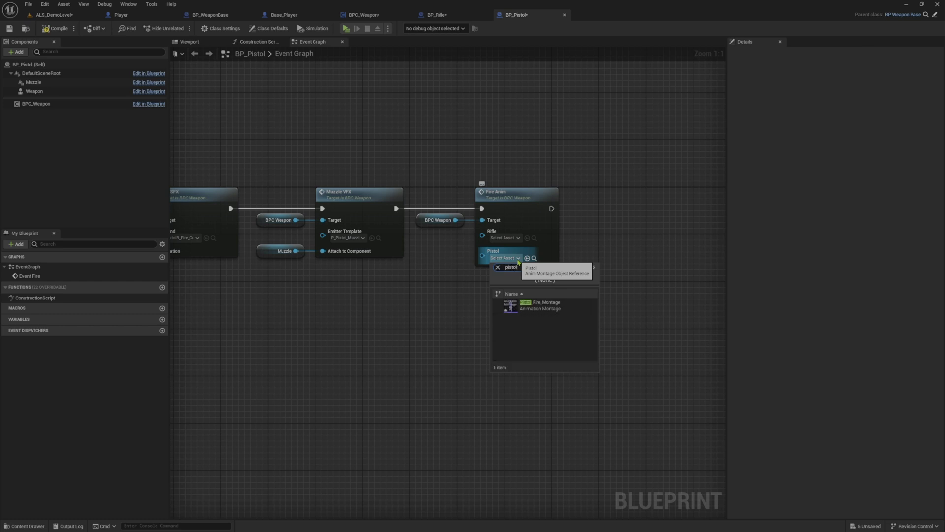
left_click(531, 308)
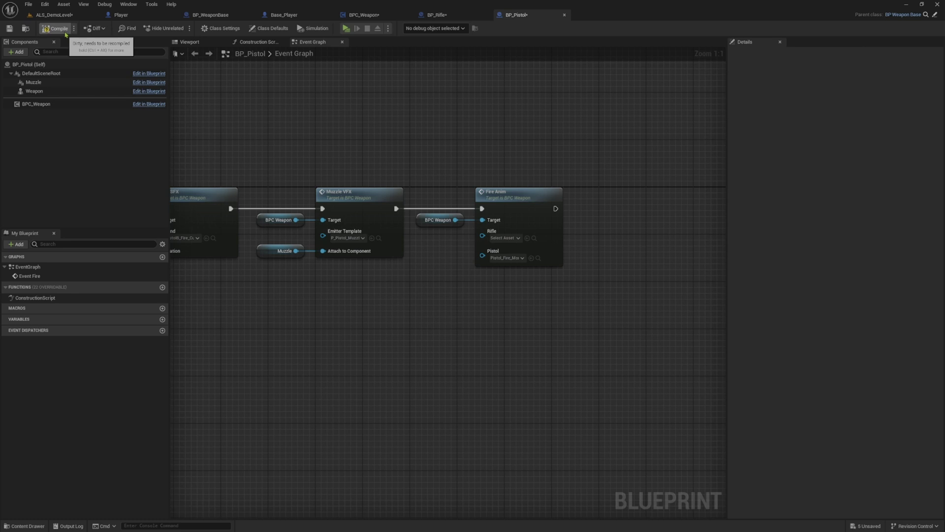
left_click(346, 30)
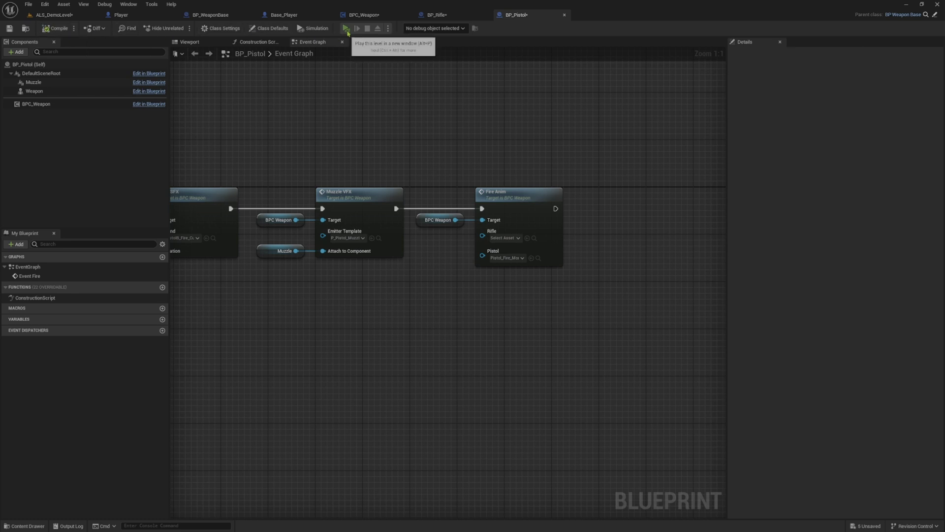
- Raise the pistol, fire three shots at the wall, then stop the test and return to ALS_DemoLevel
key("w")
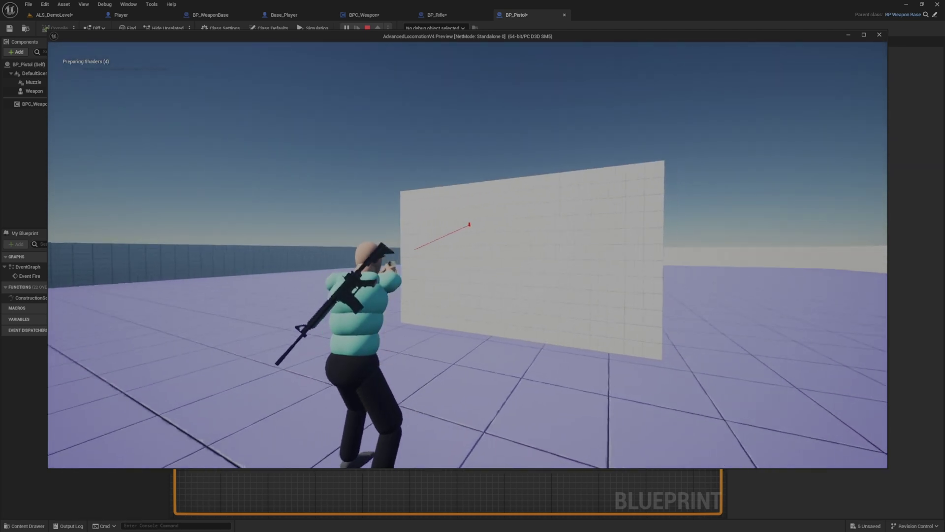
left_click(467, 255)
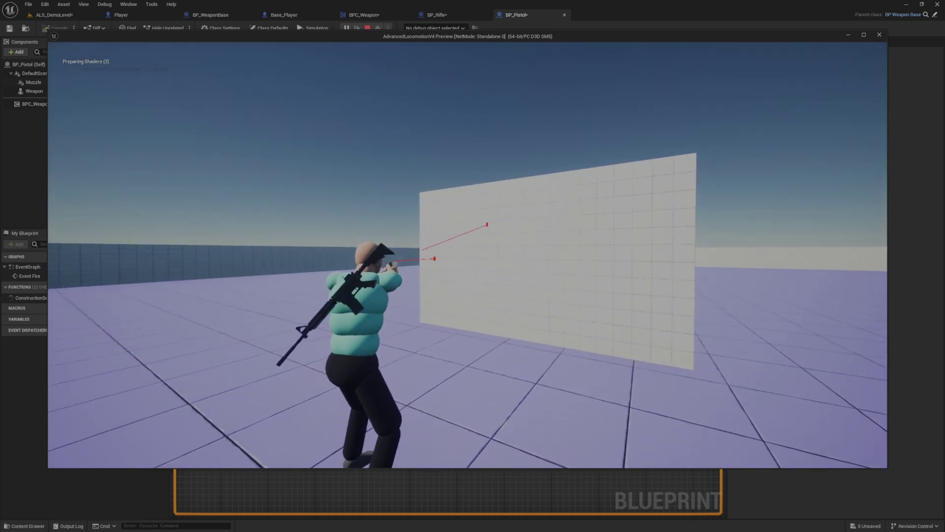
left_click(468, 255)
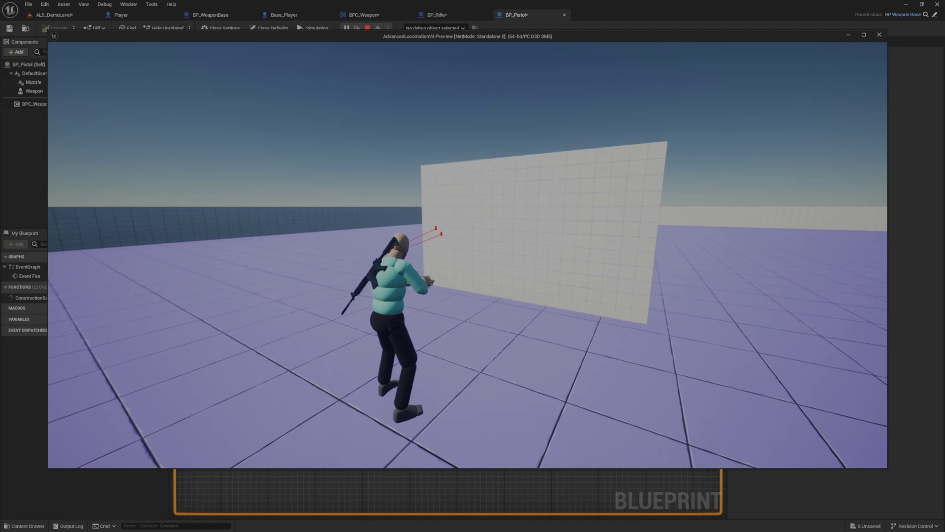
left_click(467, 255)
left_click(468, 255)
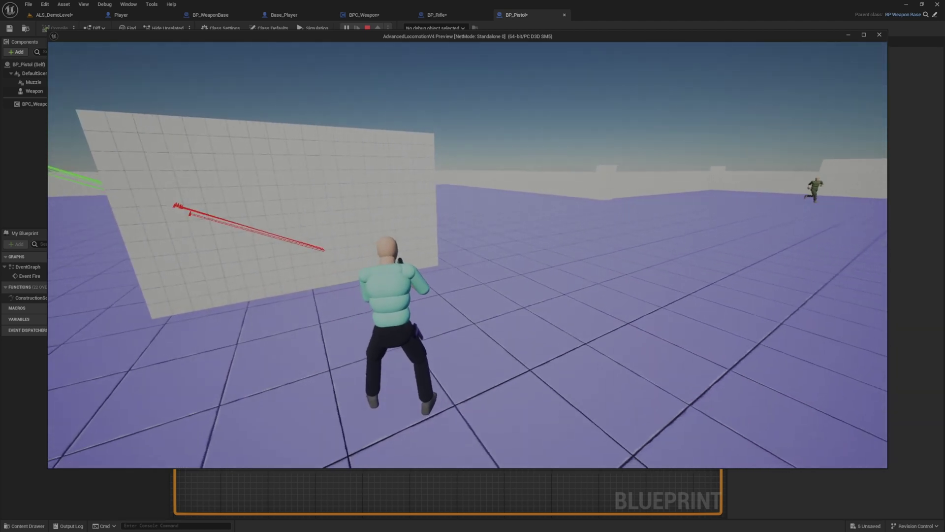
key("Escape")
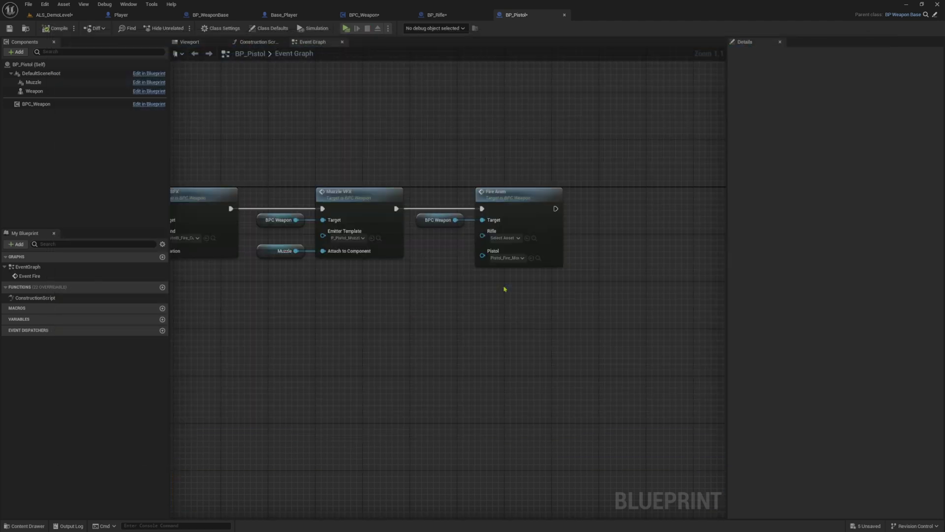
left_click(53, 15)
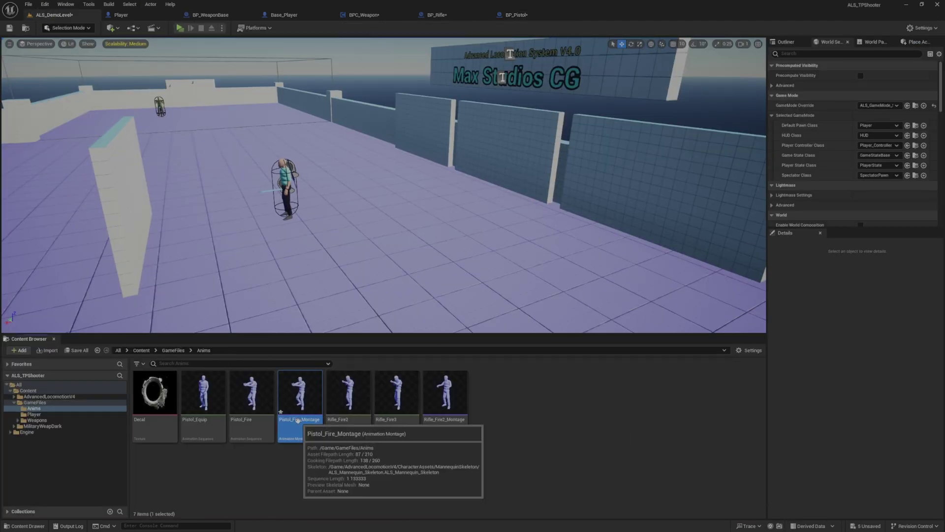
- Open Pistol_Fire_Montage docked in the main window and set its slot to Layering Override Group.Spine
double_click(309, 420)
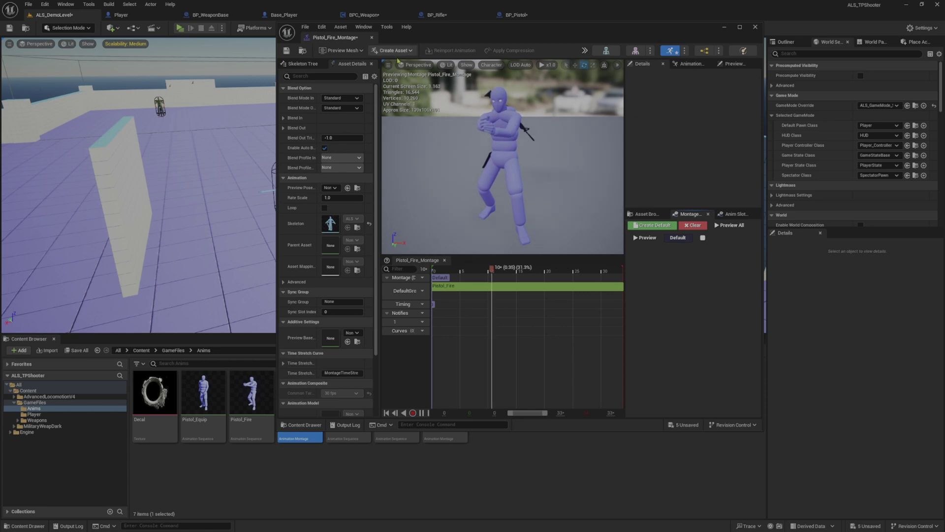
left_click_drag(353, 37, 293, 15)
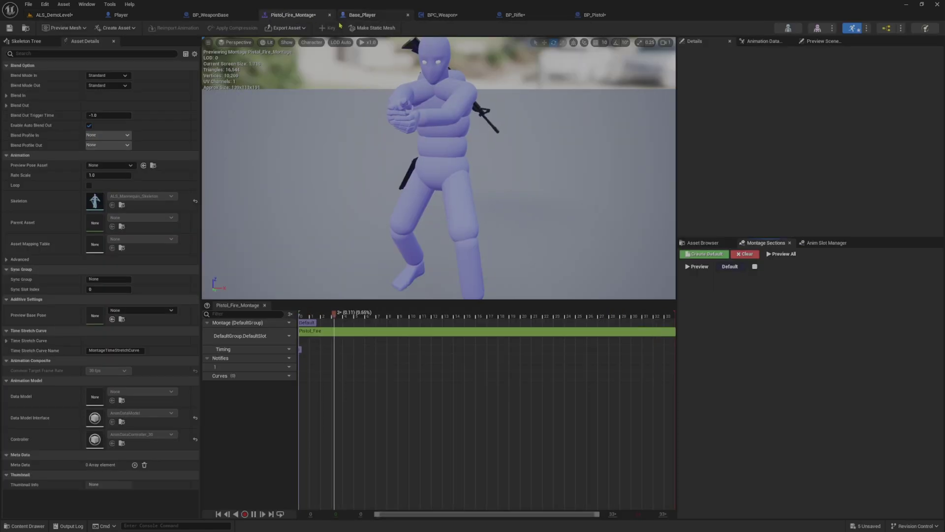
left_click(286, 336)
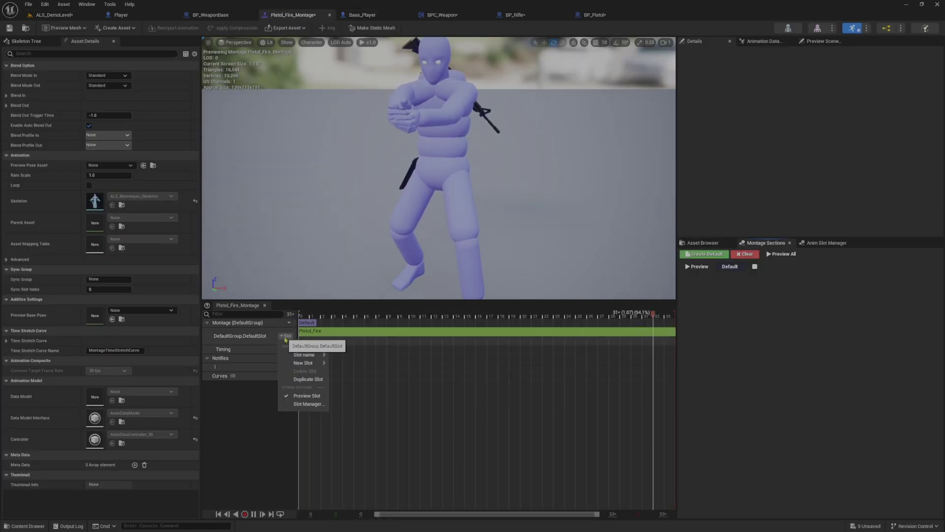
mouse_move(305, 354)
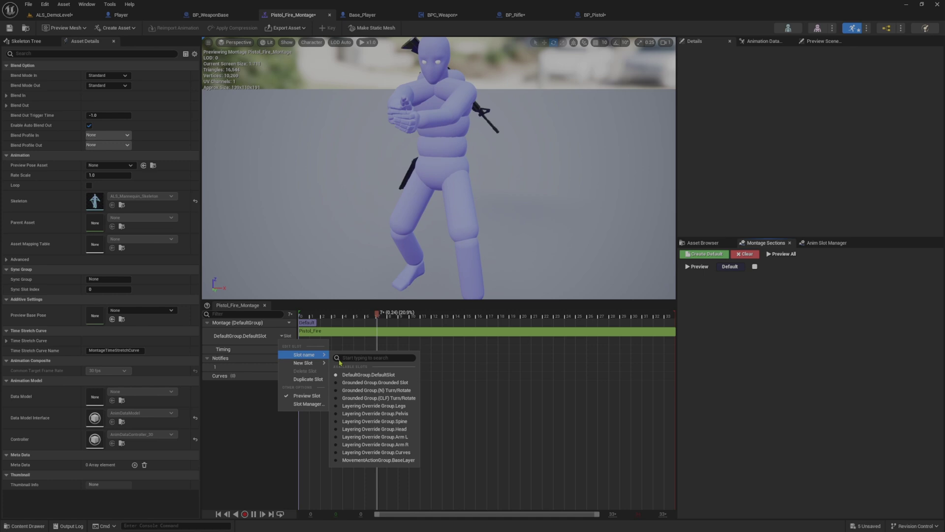
left_click(383, 422)
- Duplicate the Spine track and assign Layering Override Group.Head to the copy
left_click(286, 335)
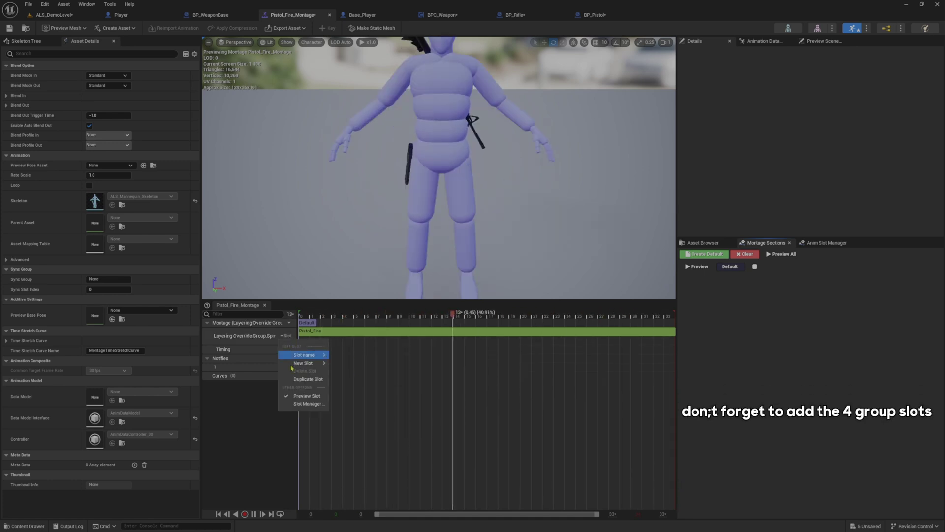
left_click(296, 380)
left_click(286, 354)
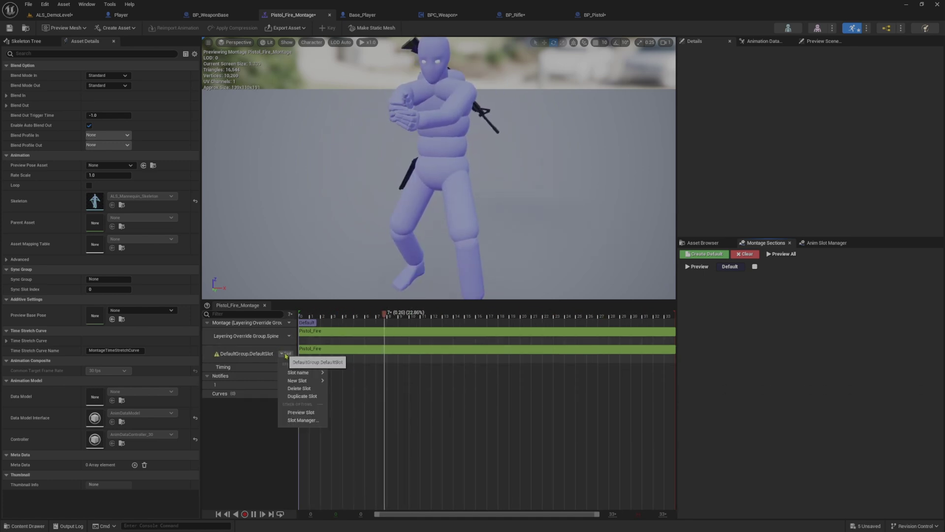
mouse_move(300, 372)
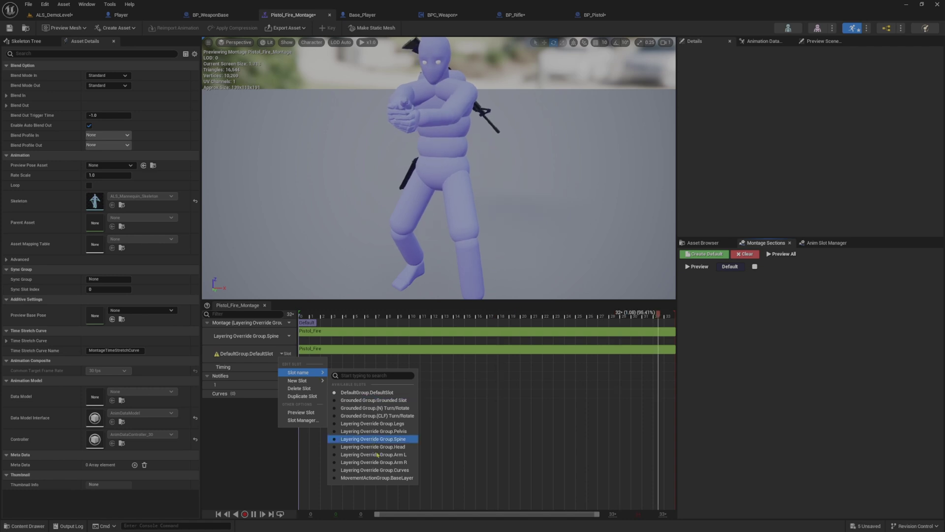
left_click(392, 446)
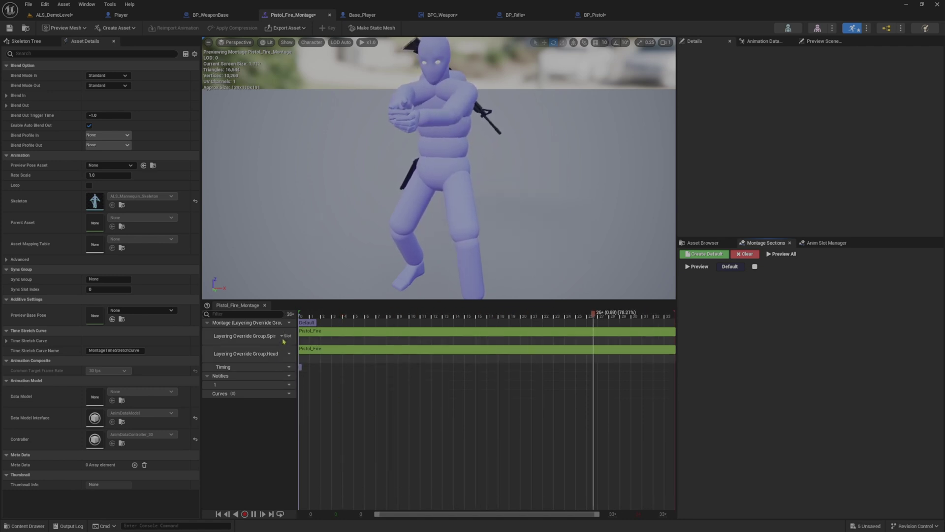
- Duplicate the Head track and assign Layering Override Group.Arm L to the third track
left_click(287, 354)
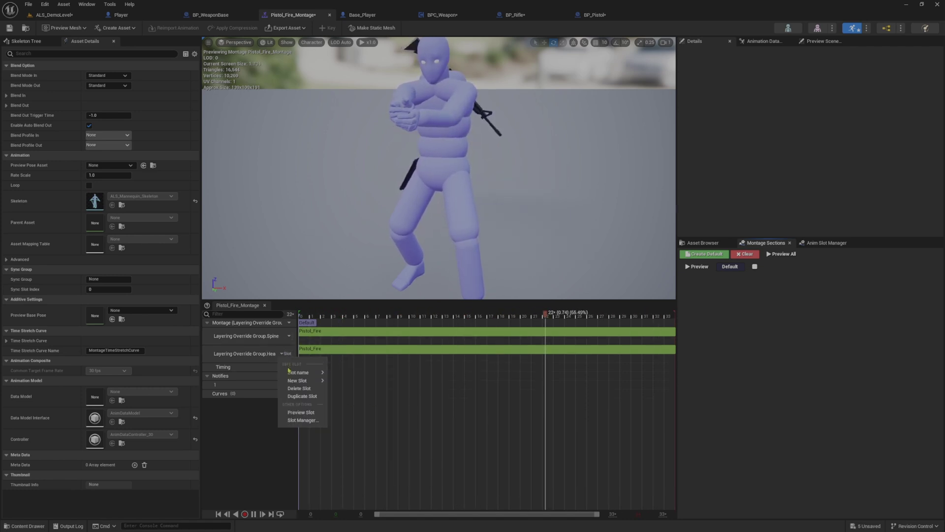
left_click(298, 394)
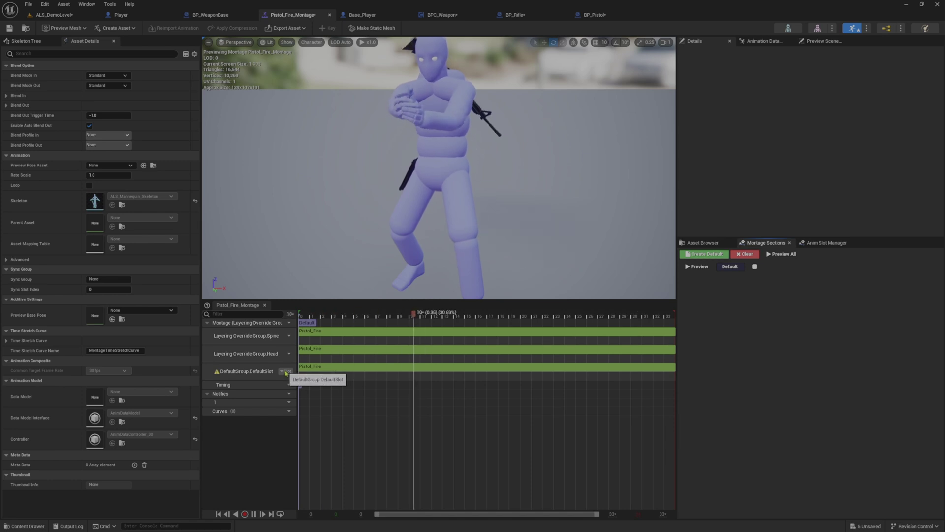
left_click(286, 372)
mouse_move(301, 390)
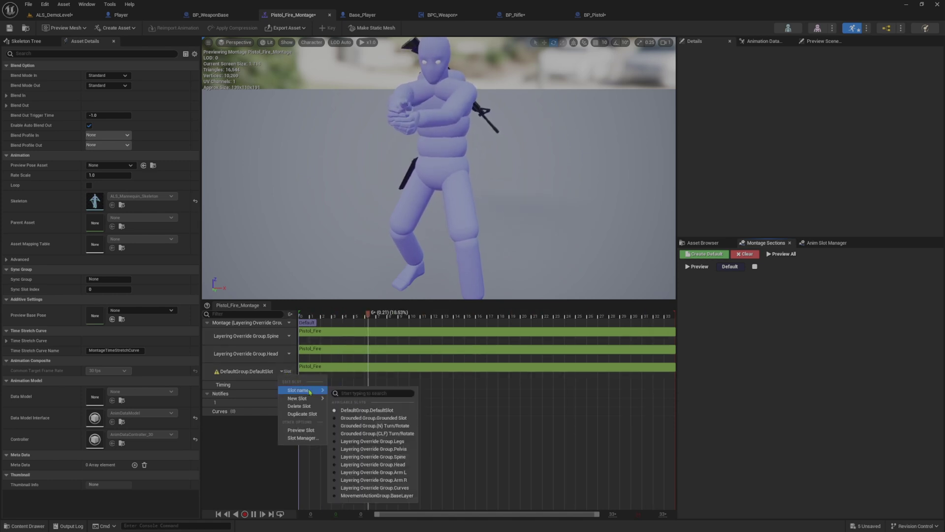
left_click(383, 472)
- Duplicate the Arm L track and assign Layering Override Group.Arm R to the fourth track
left_click(286, 372)
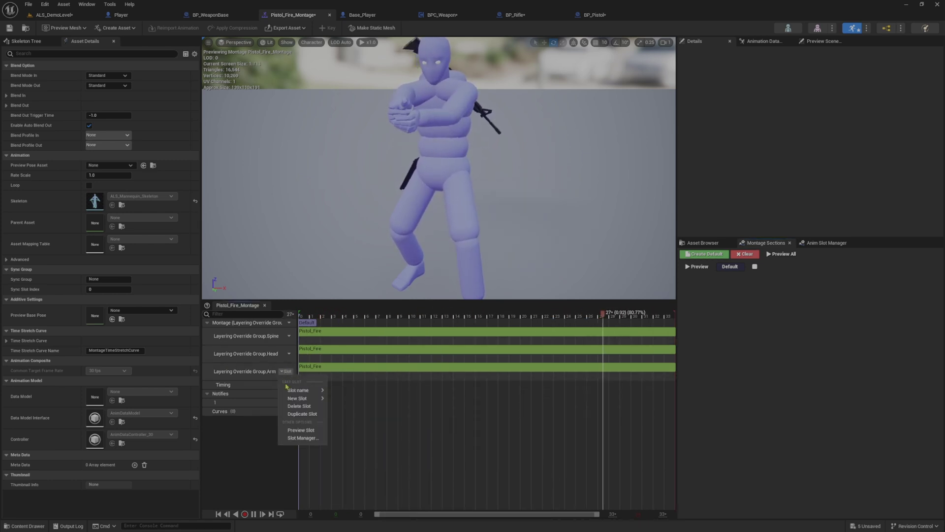
left_click(294, 414)
left_click(286, 389)
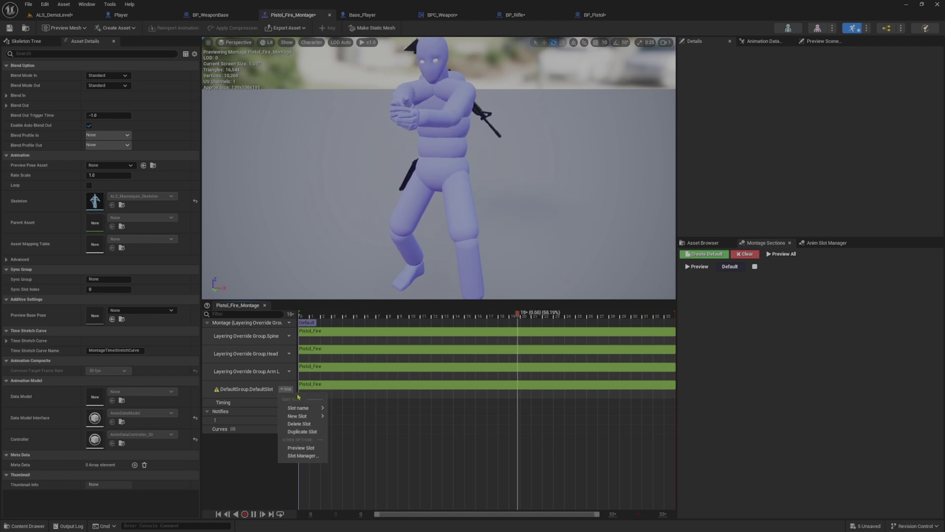
mouse_move(315, 408)
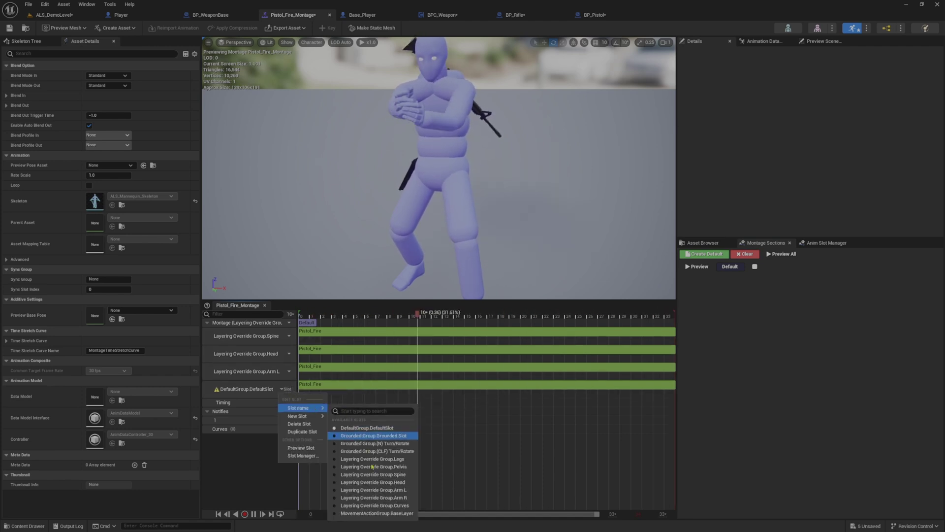
left_click(374, 497)
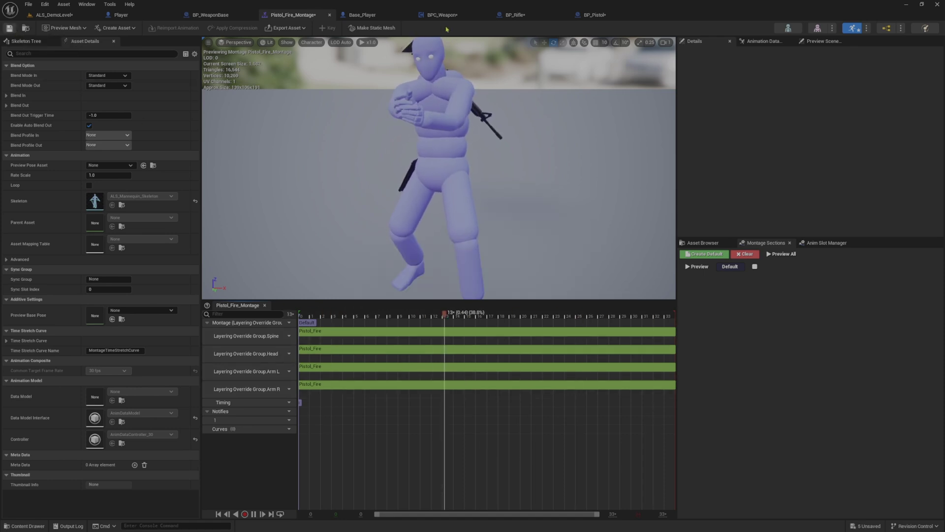
- From BP_Pistol, start a play session and fire three pistol shots at the wall
left_click(593, 15)
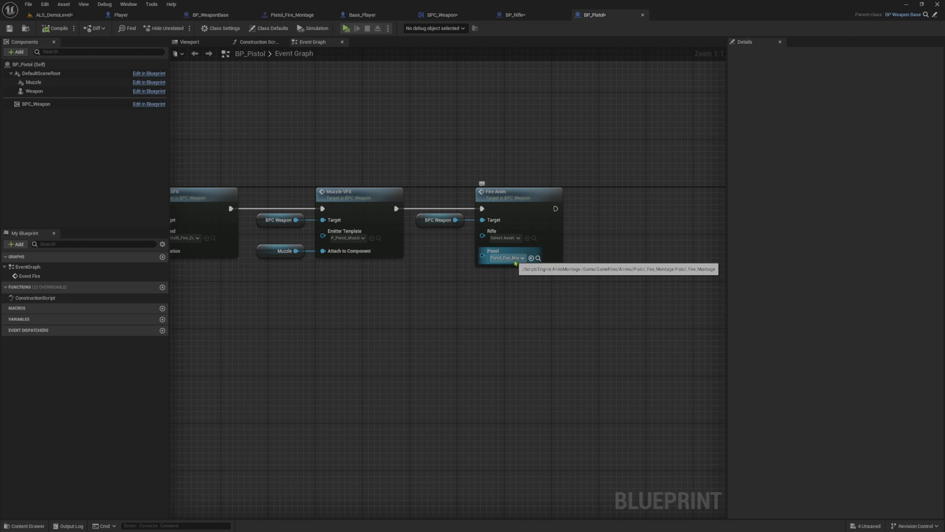
left_click(346, 28)
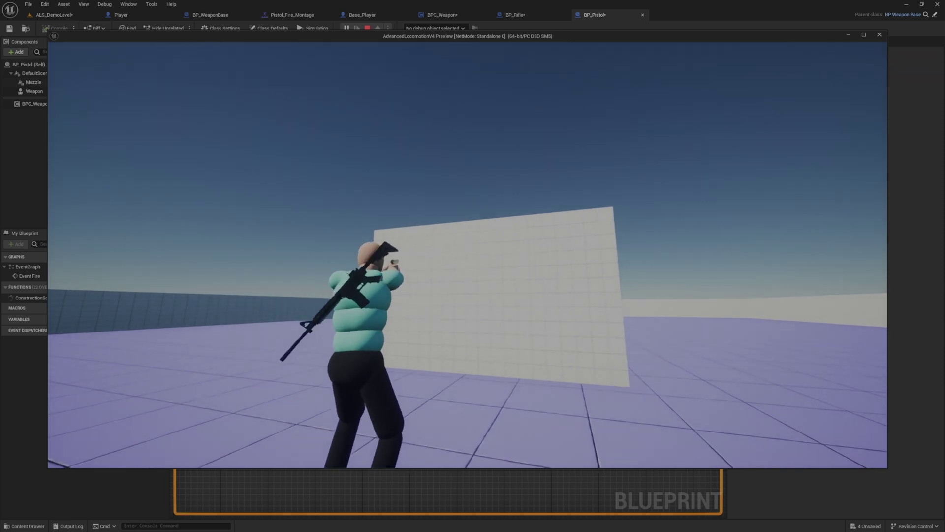
left_click(467, 251)
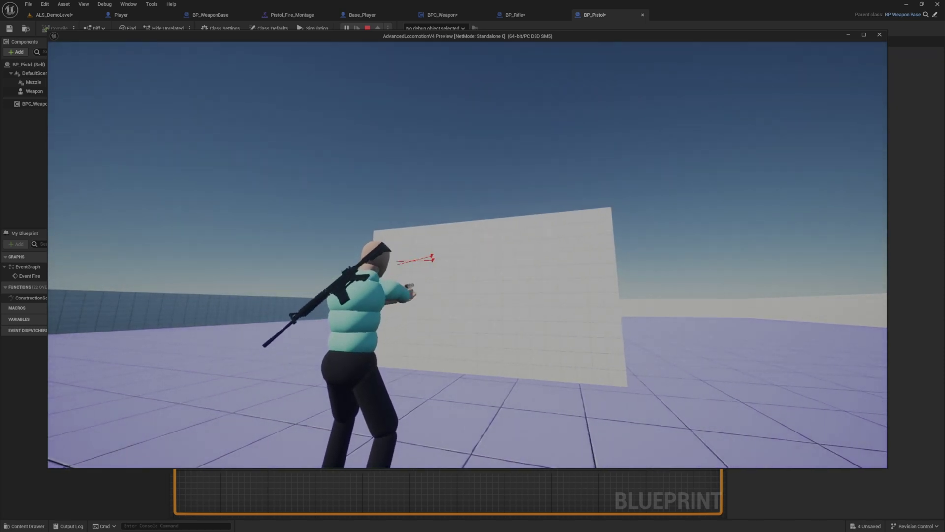
left_click(467, 251)
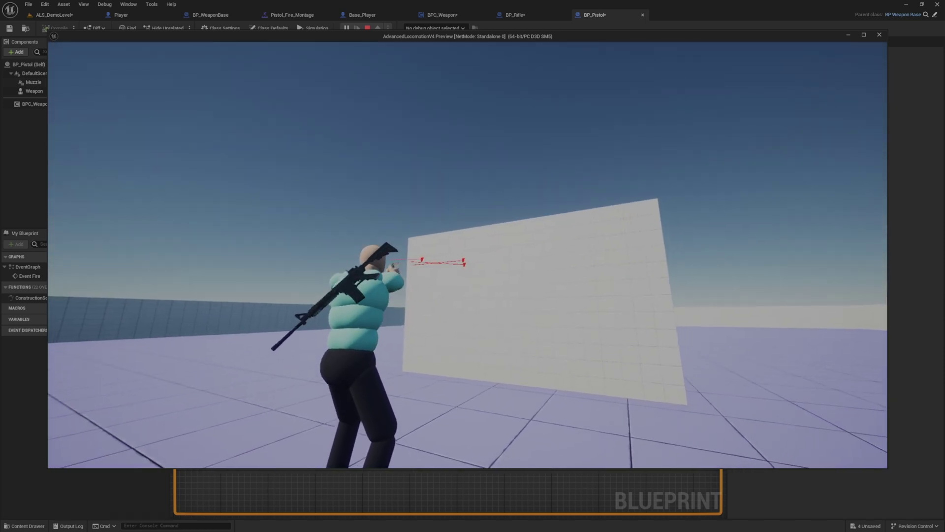
left_click(468, 251)
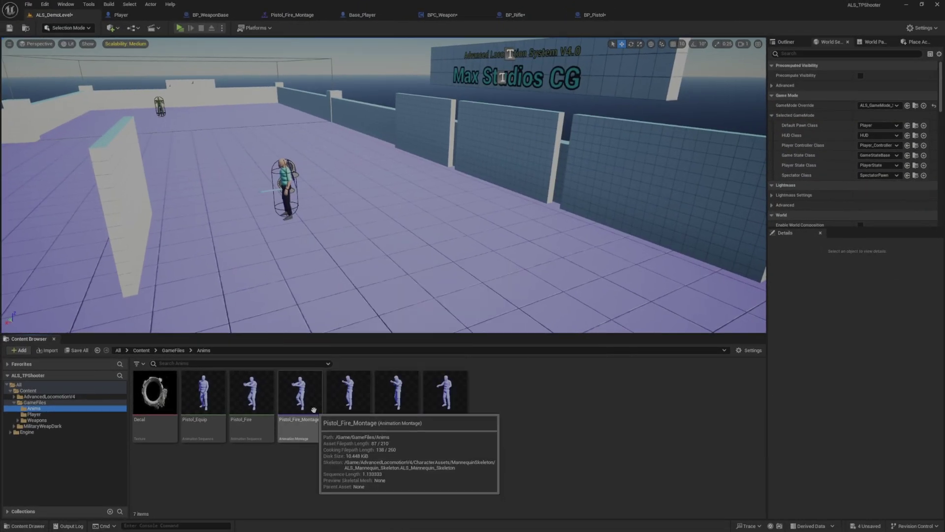
- Open Pistol_Fire_Montage and scrub the firing animation, zooming in on the extended arm
double_click(317, 421)
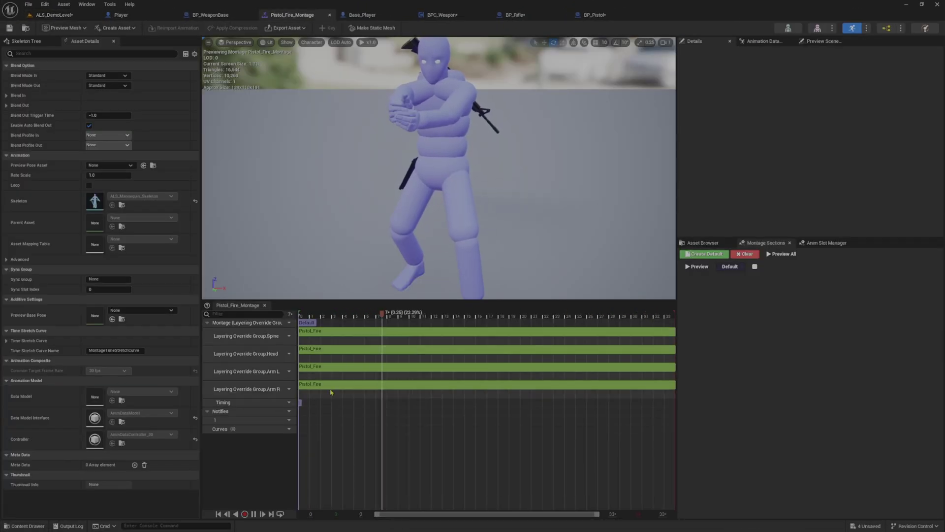
left_click(329, 315)
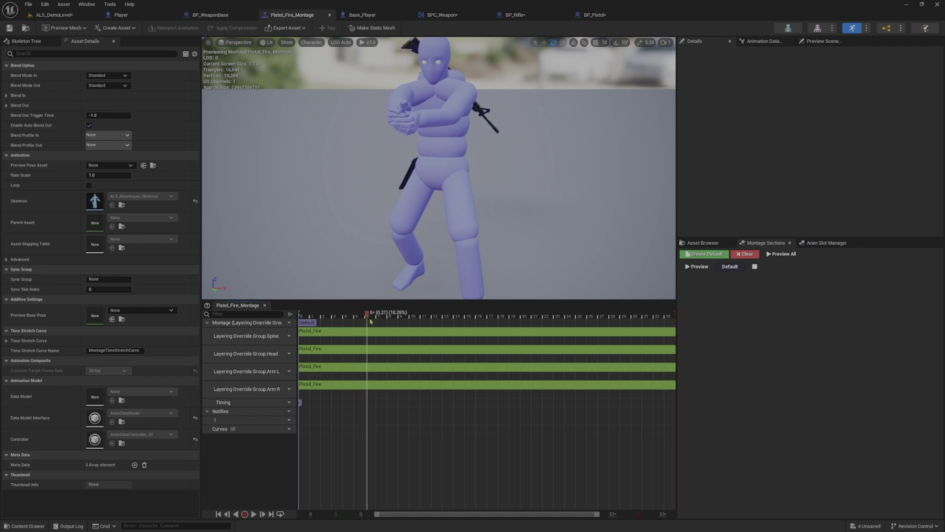
left_click_drag(370, 321, 485, 342)
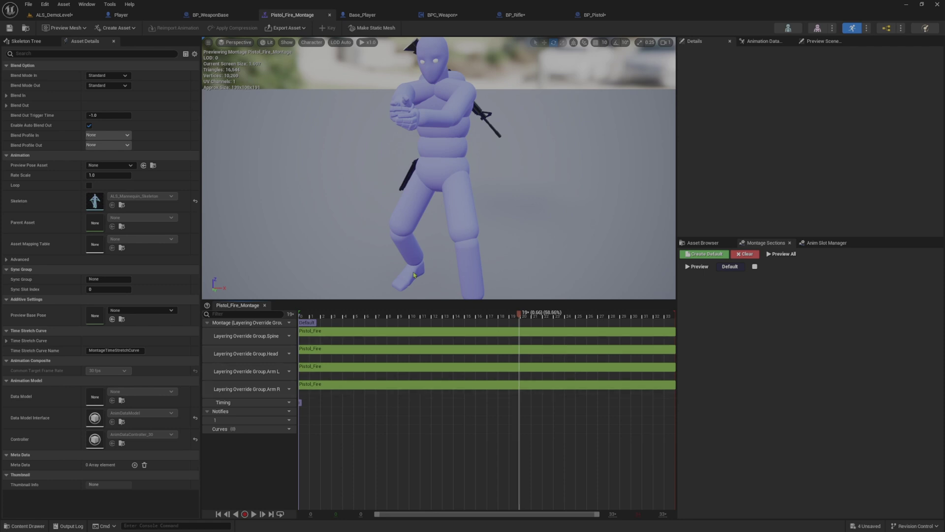
mouse_move(438, 187)
left_mouse_down()
mouse_move(438, 147)
mouse_move(423, 162)
mouse_move(443, 179)
left_mouse_up()
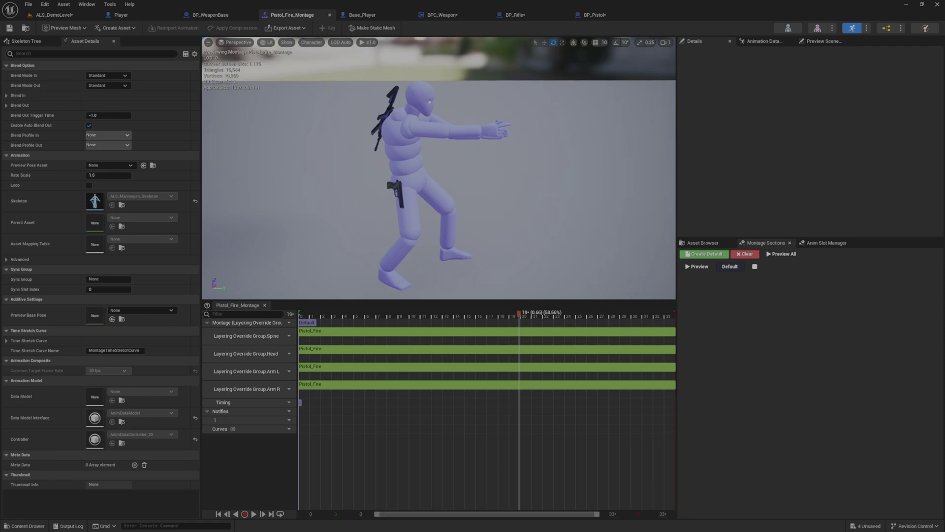
- Trim the Spine track's Pistol_Fire segment to start at 0.23 and end at 1
left_click(362, 332)
left_click(373, 317)
mouse_move(406, 320)
left_mouse_down()
mouse_move(432, 322)
mouse_move(371, 321)
left_mouse_up()
type(".23")
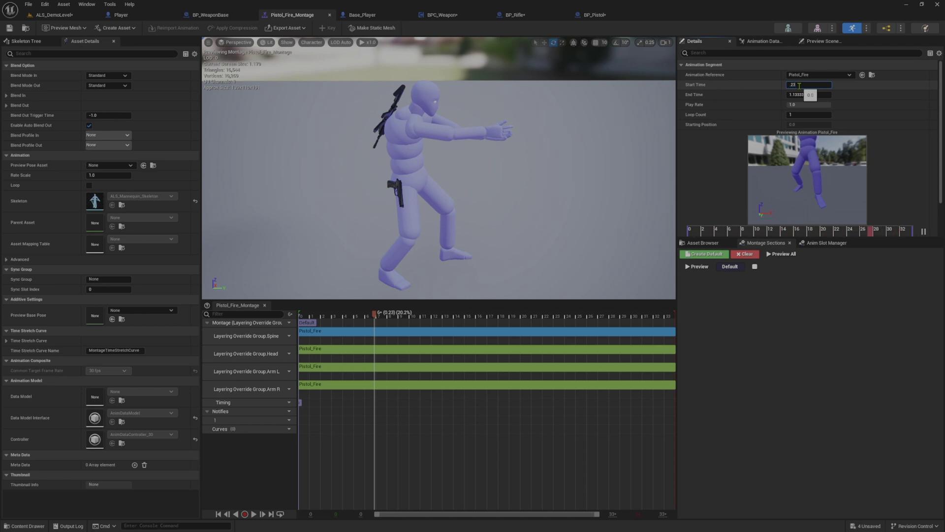
key("Return")
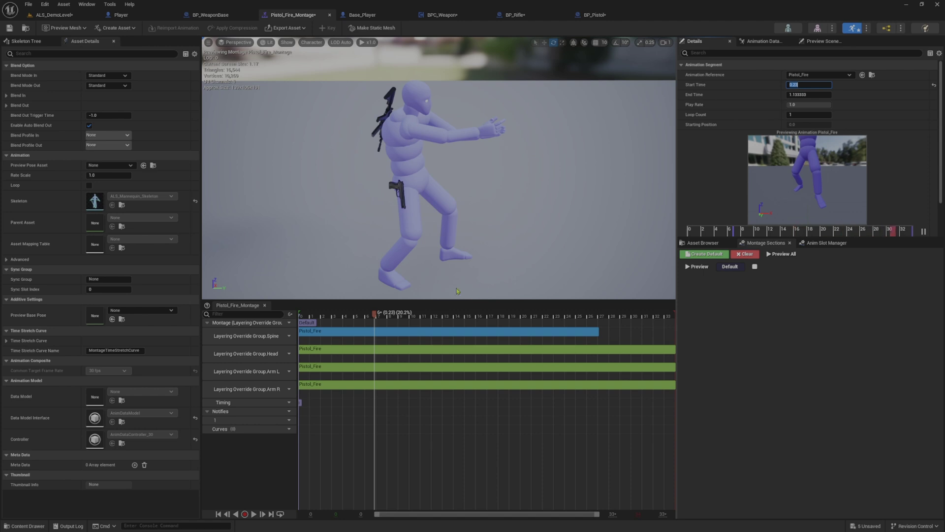
left_click_drag(376, 317, 488, 317)
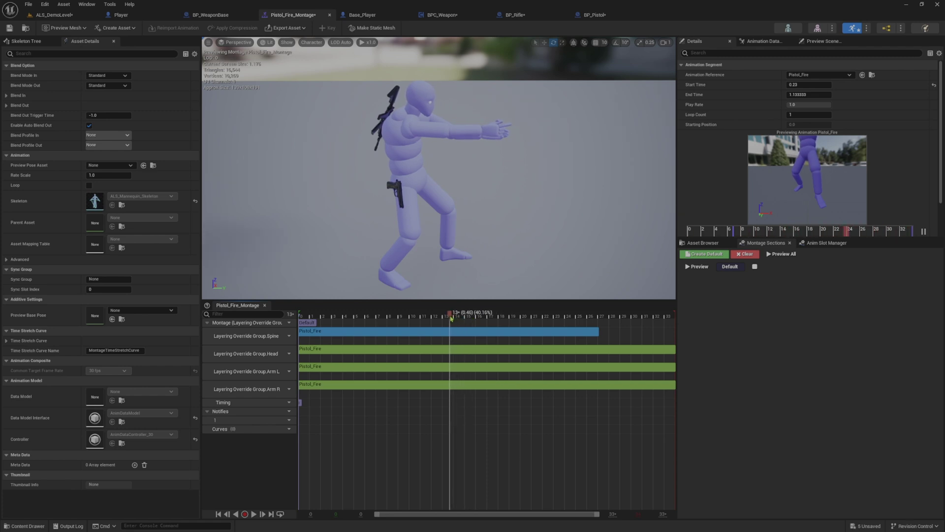
left_click(801, 95)
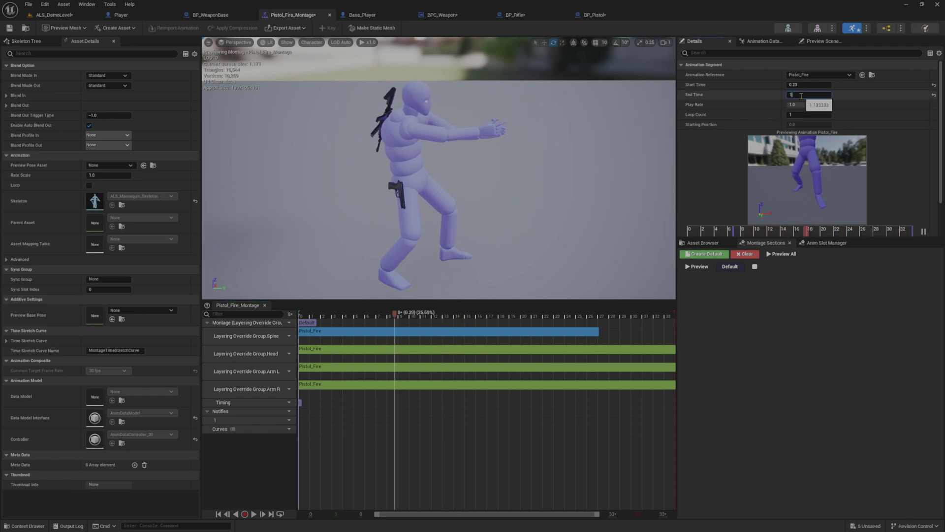
- Apply the same 0.23–1 trim to the Head, Arm L and Arm R segments and save the montage
left_click(573, 349)
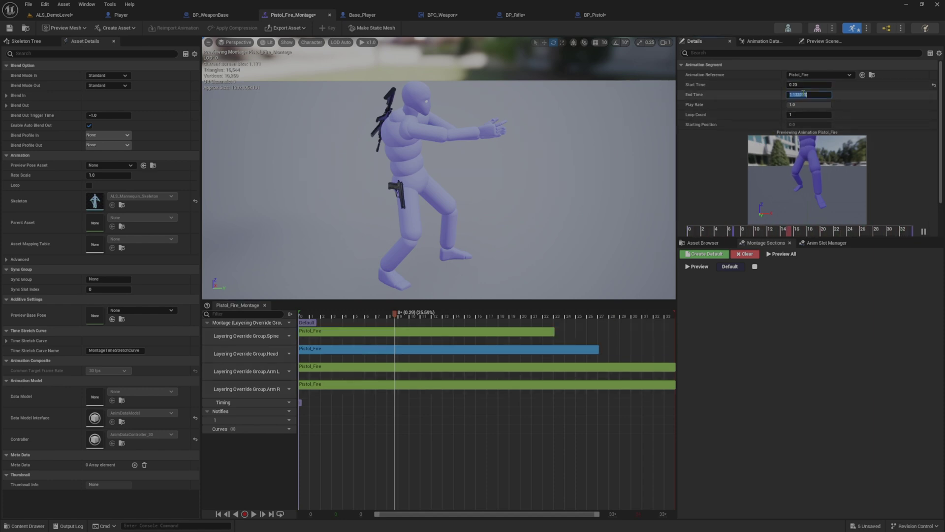
left_click(603, 366)
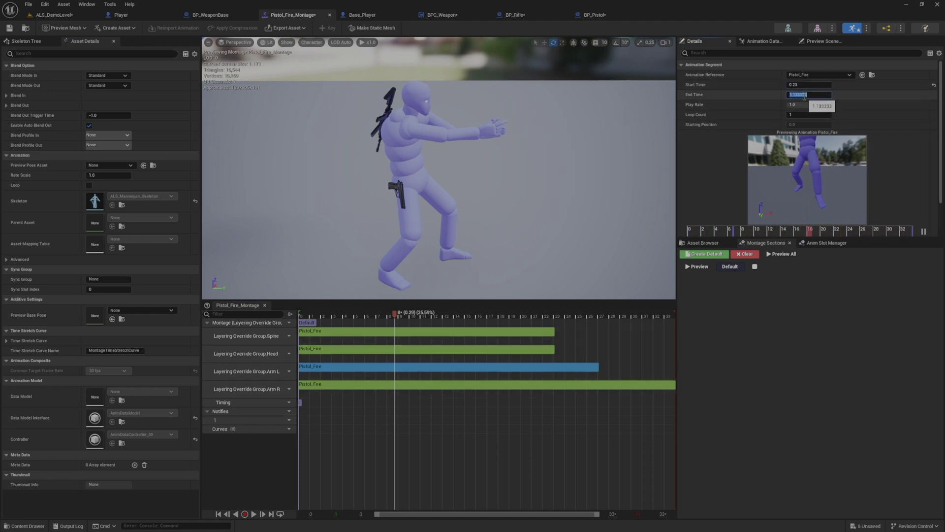
key("Return")
left_click(588, 384)
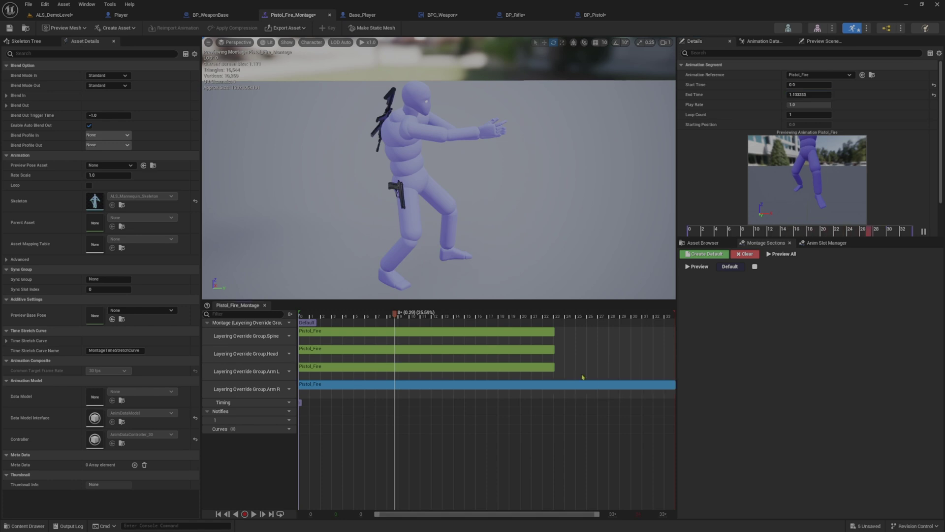
left_click(814, 86)
type("25")
key("Return")
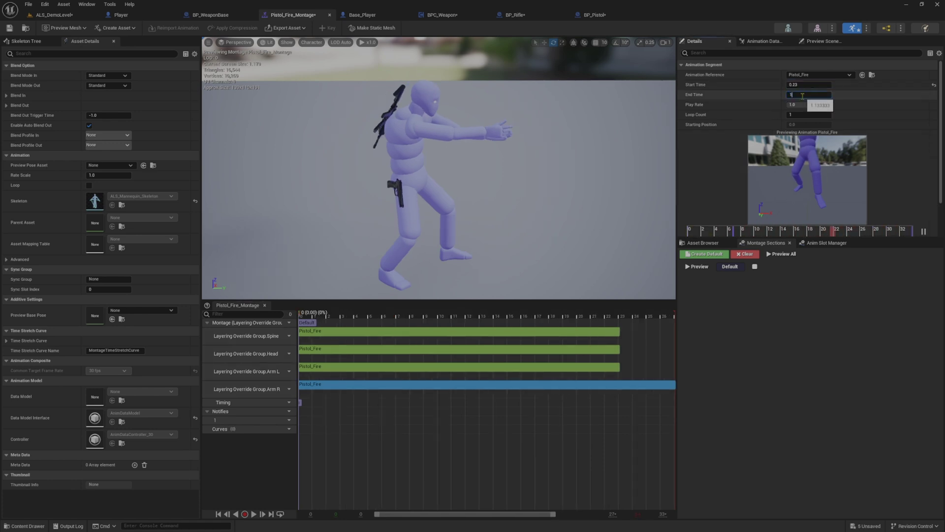
left_click(8, 28)
left_click(64, 15)
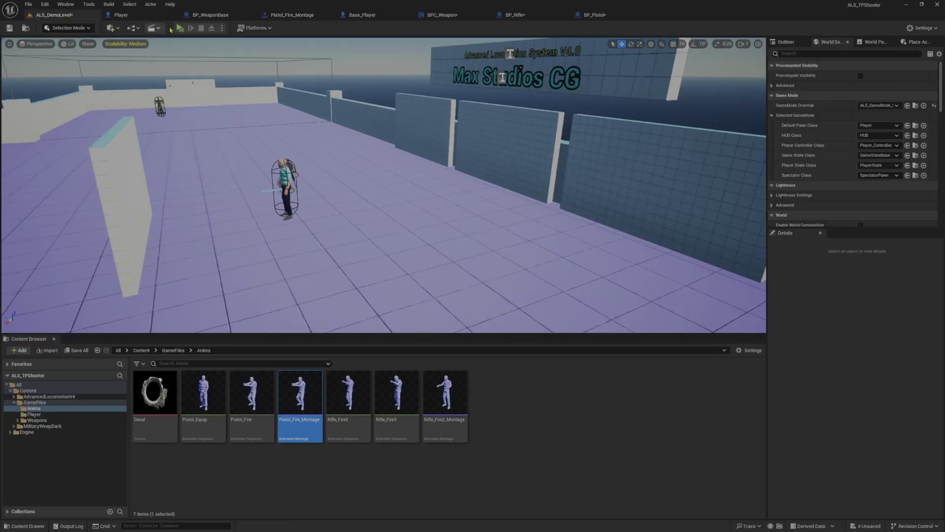
left_click(180, 28)
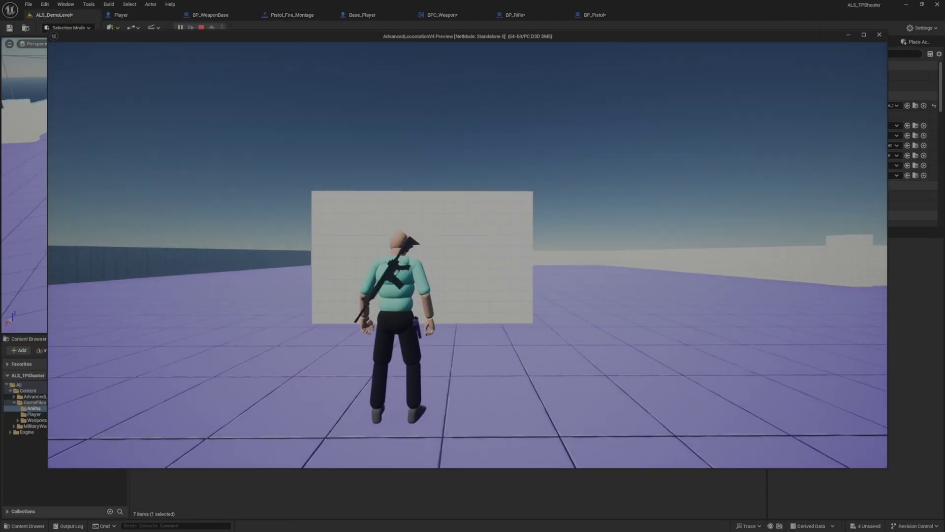
key("2")
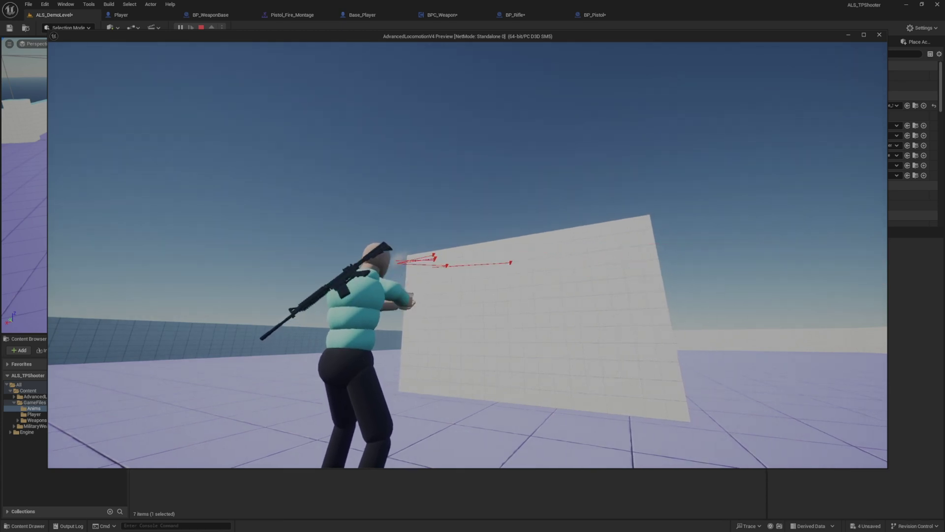
key("Escape")
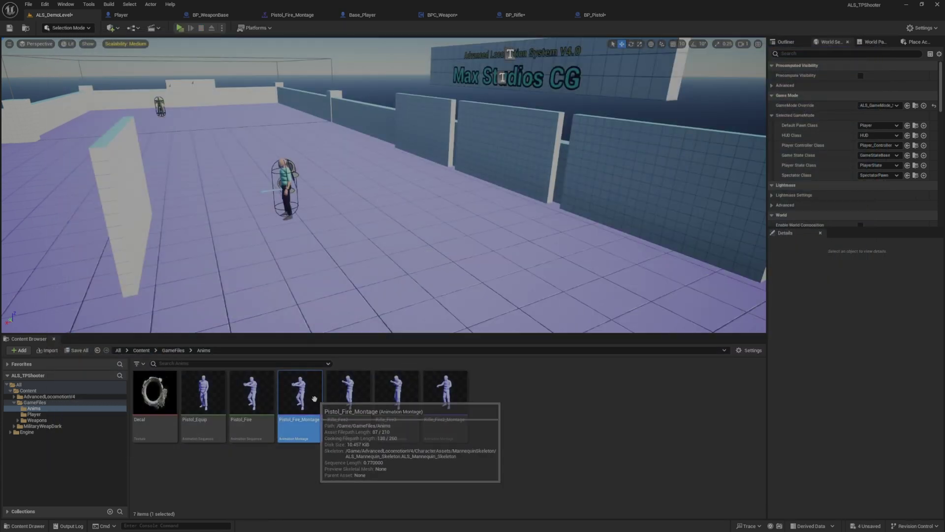
- Set Play Rate 2.0 on the Spine, Head, Arm L and Arm R Pistol_Fire segments
double_click(315, 403)
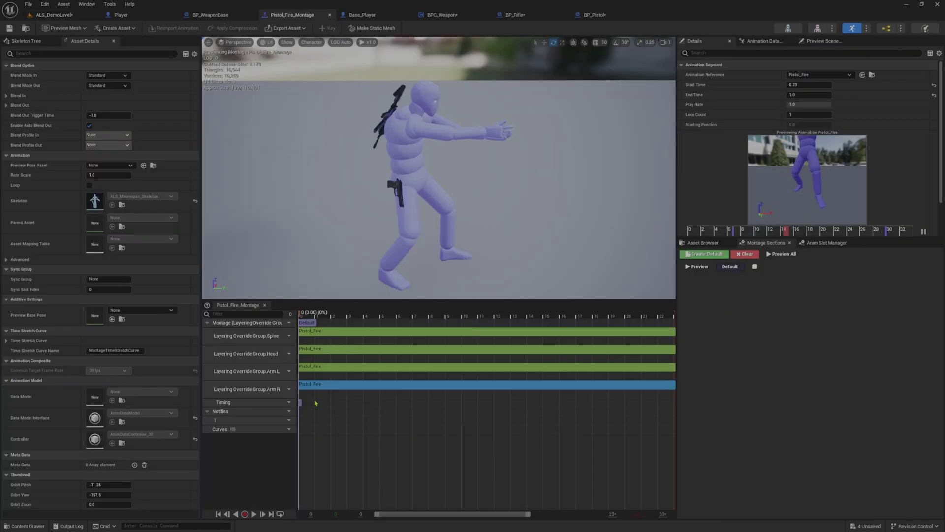
left_click(628, 332)
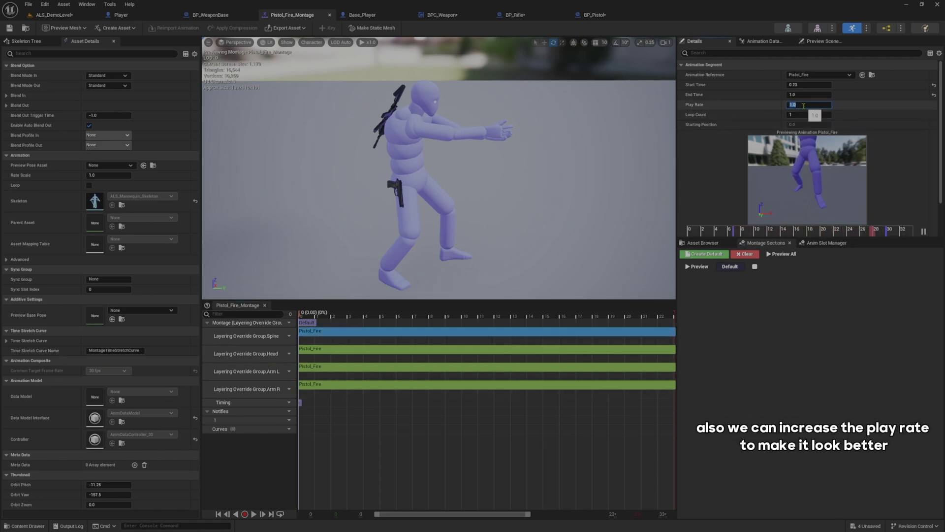
type("2")
key("Return")
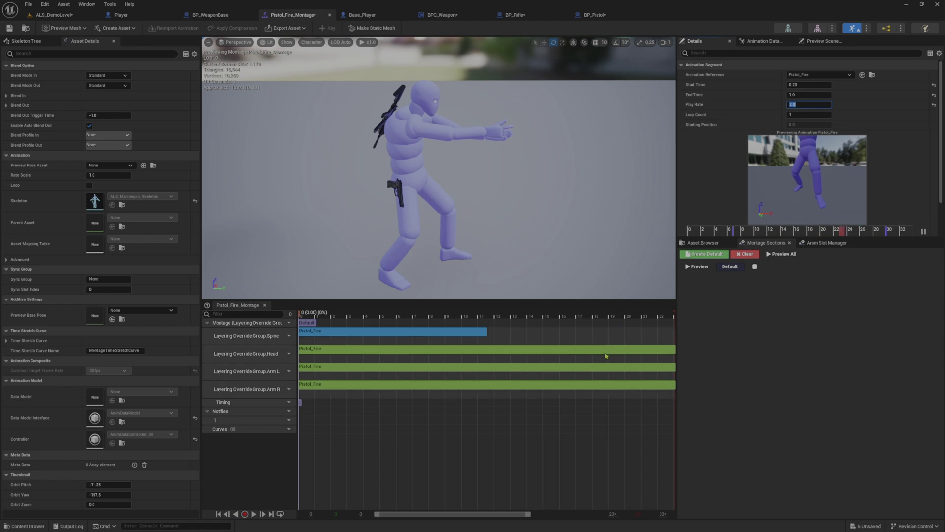
left_click(613, 349)
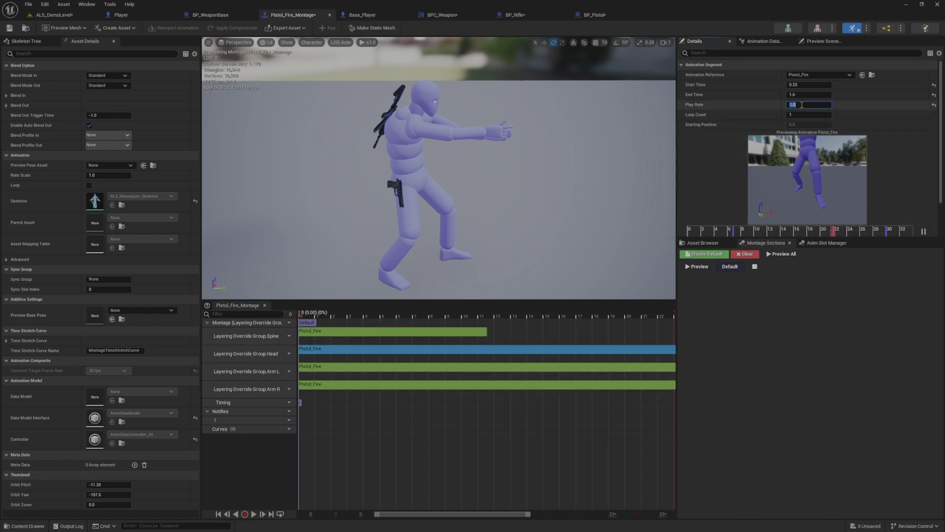
left_click(598, 366)
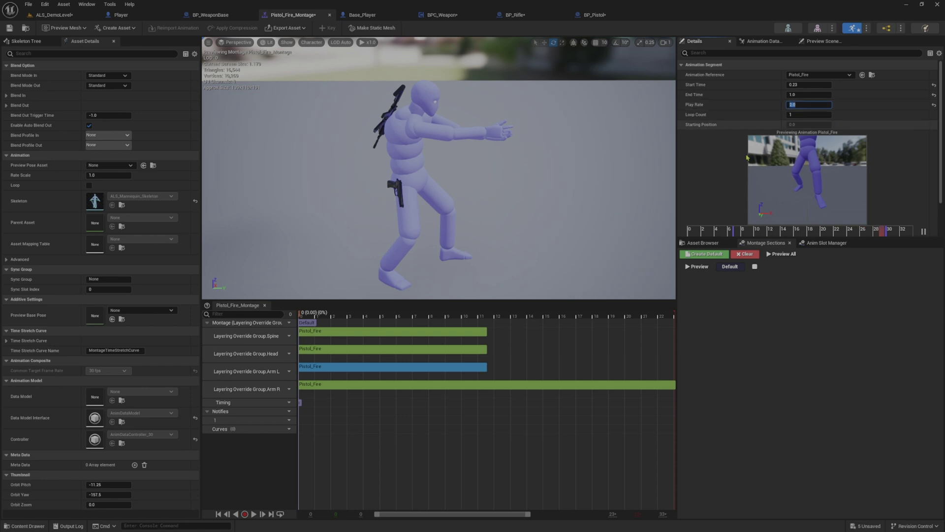
left_click(585, 384)
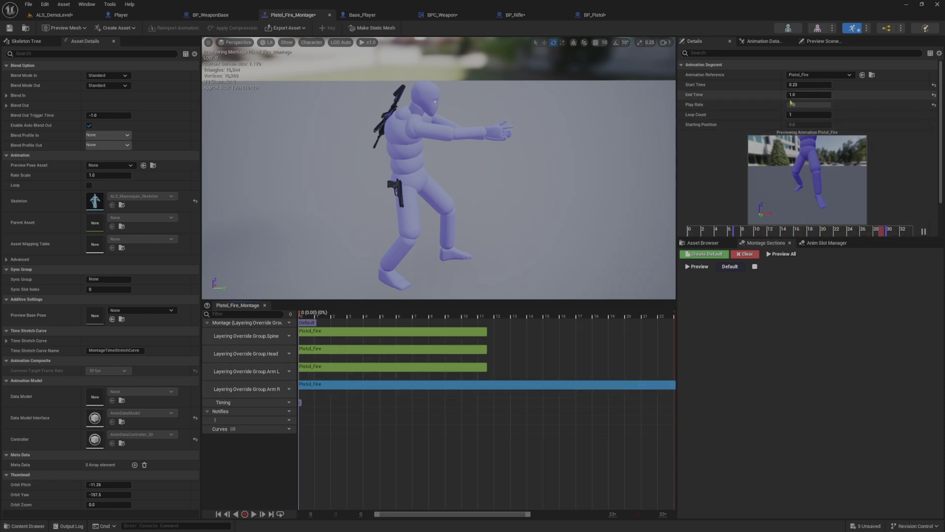
key("Return")
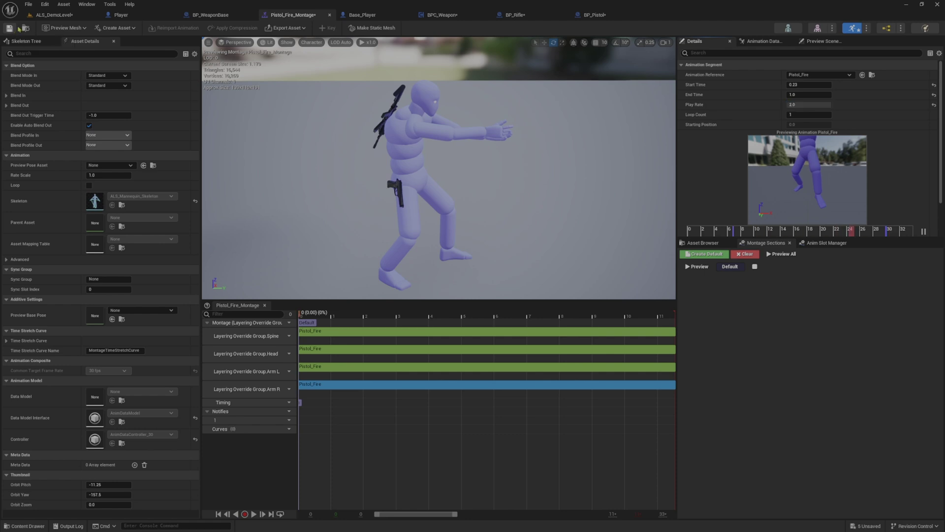
left_click(43, 18)
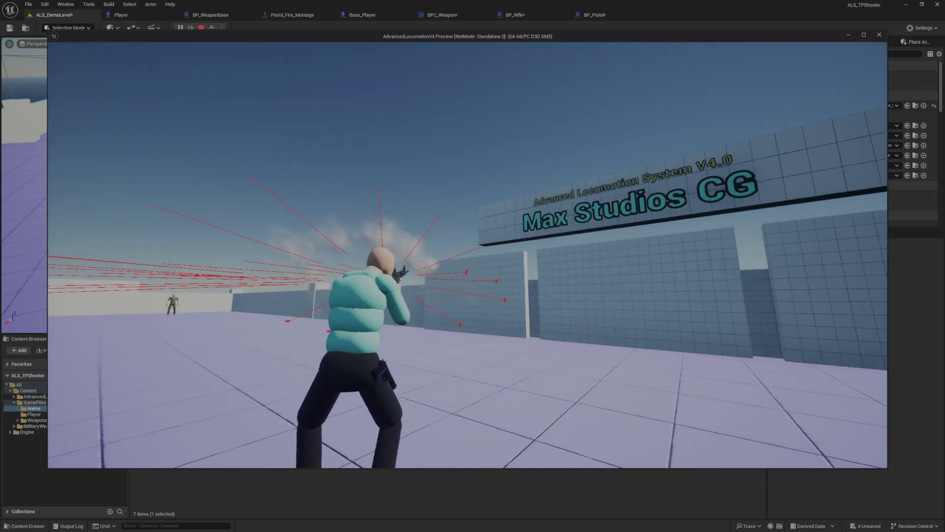
- Stop the running pistol play test and start a fresh play session
key("Escape")
left_click(180, 28)
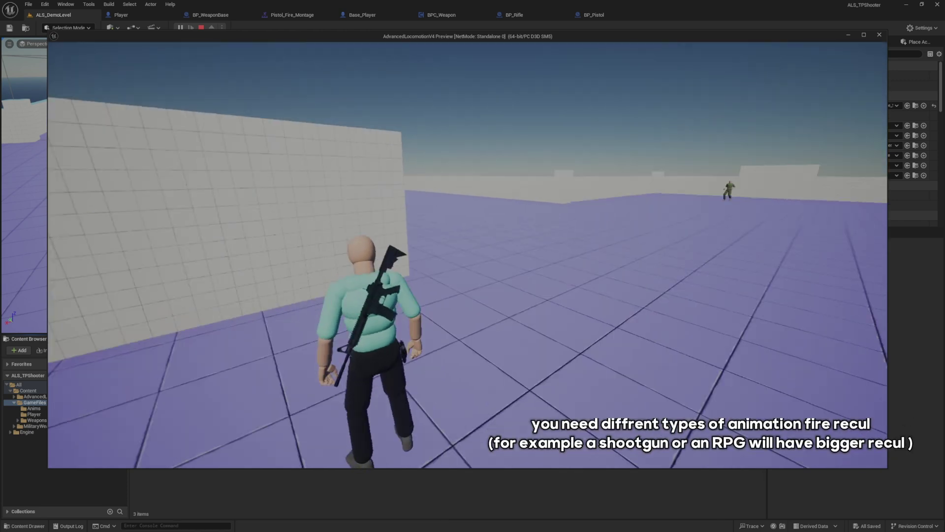